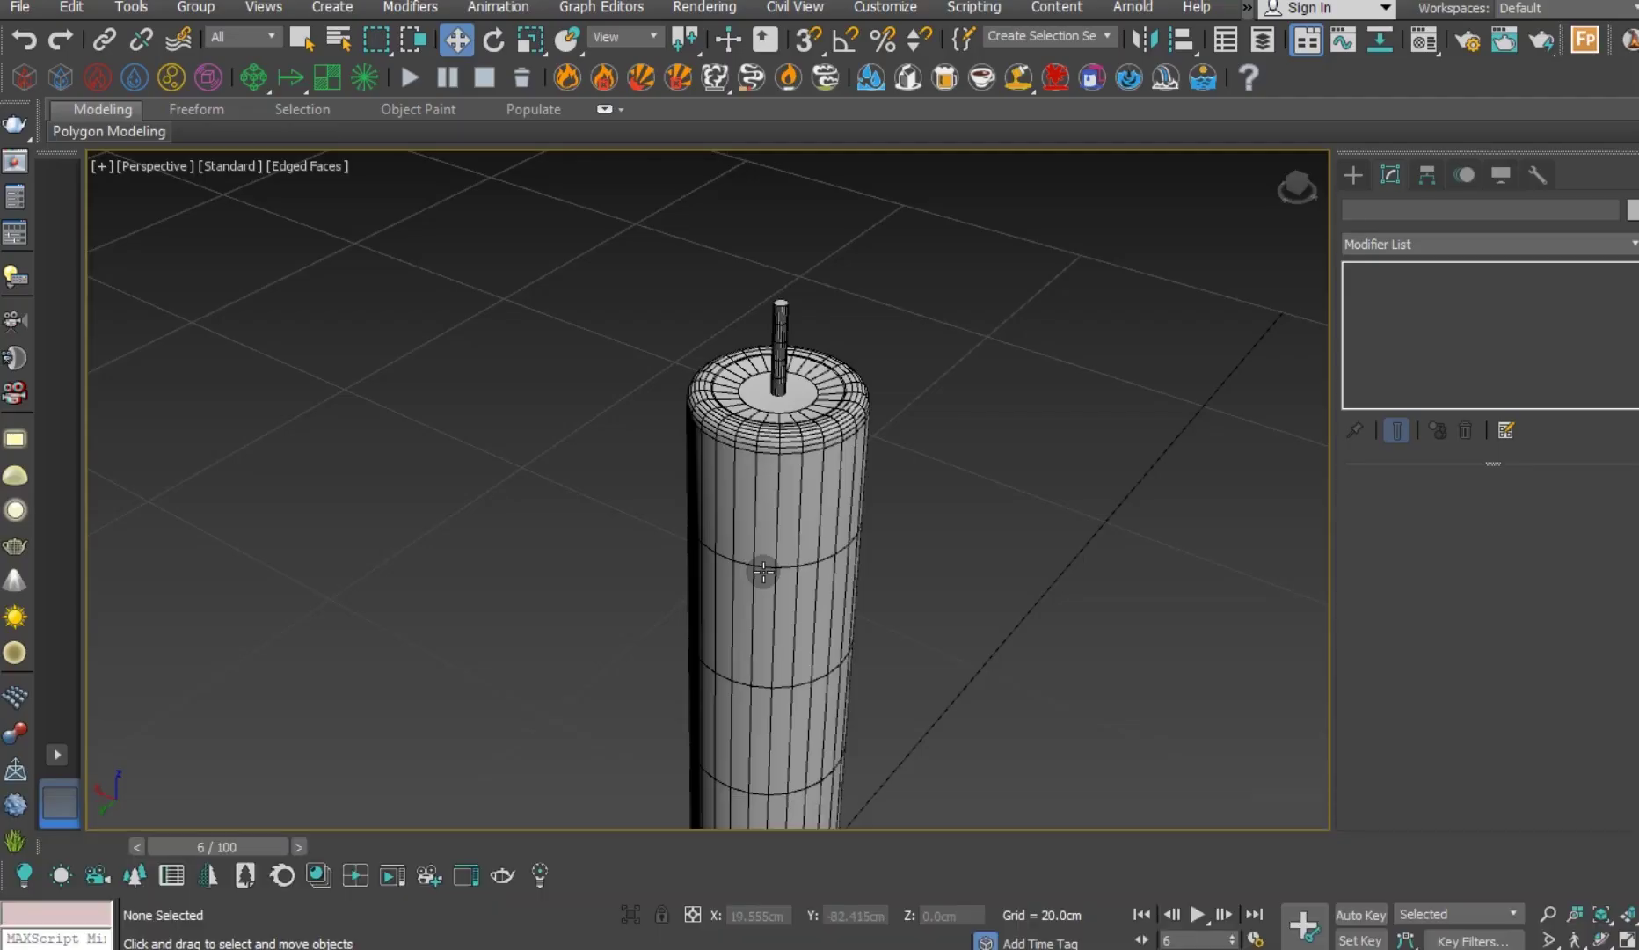
Select the tall candle body cylinder in the Perspective viewport.
left_click(762, 573)
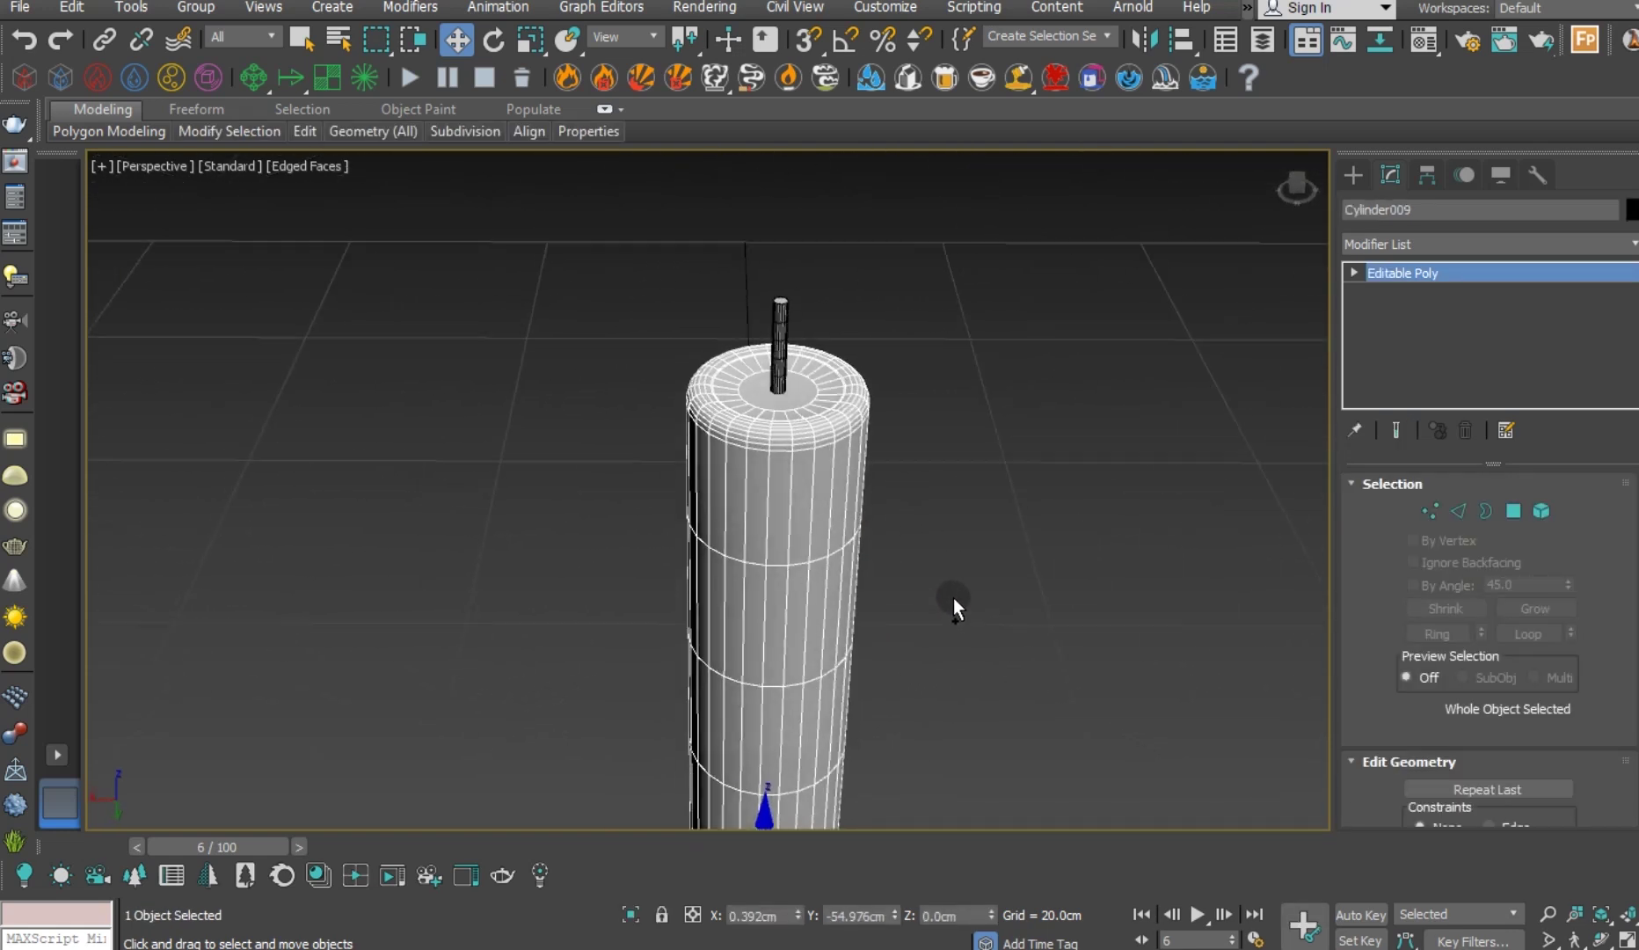
Select the thin wick rod and assign it the second material slot, 02 - Default.
mouse_move(827, 606)
middle_mouse_down()
mouse_move(845, 464)
mouse_move(822, 471)
mouse_move(757, 647)
middle_mouse_up()
scroll(722, 378, "up", 2)
left_click(722, 378)
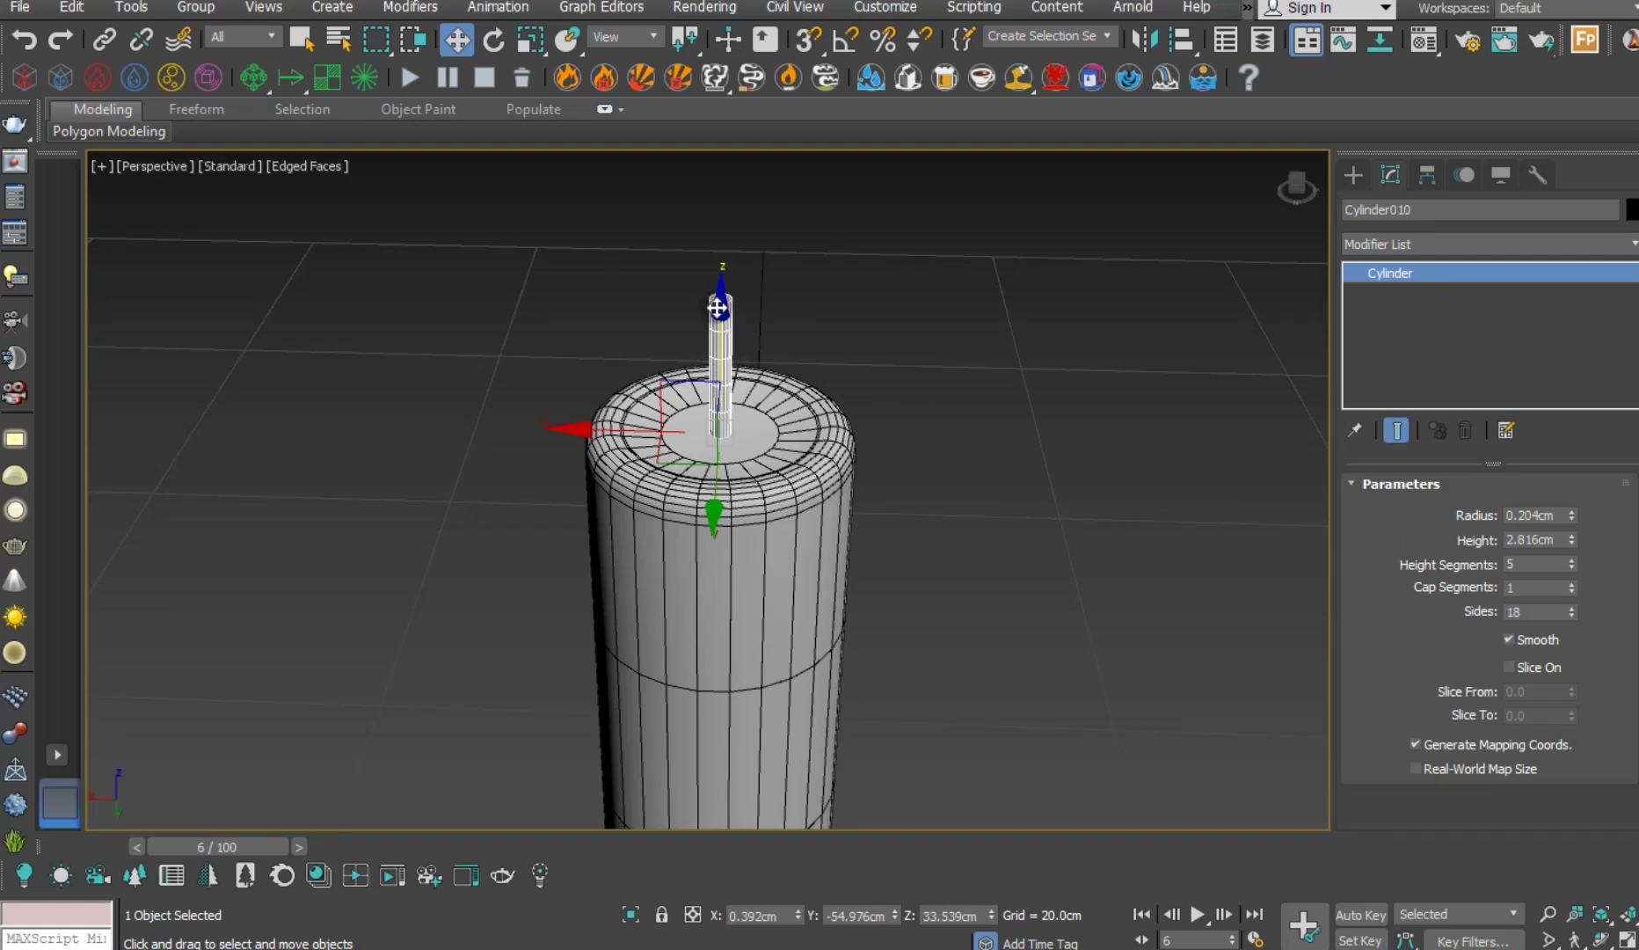
scroll(717, 307, "up", 1)
left_click(1424, 39)
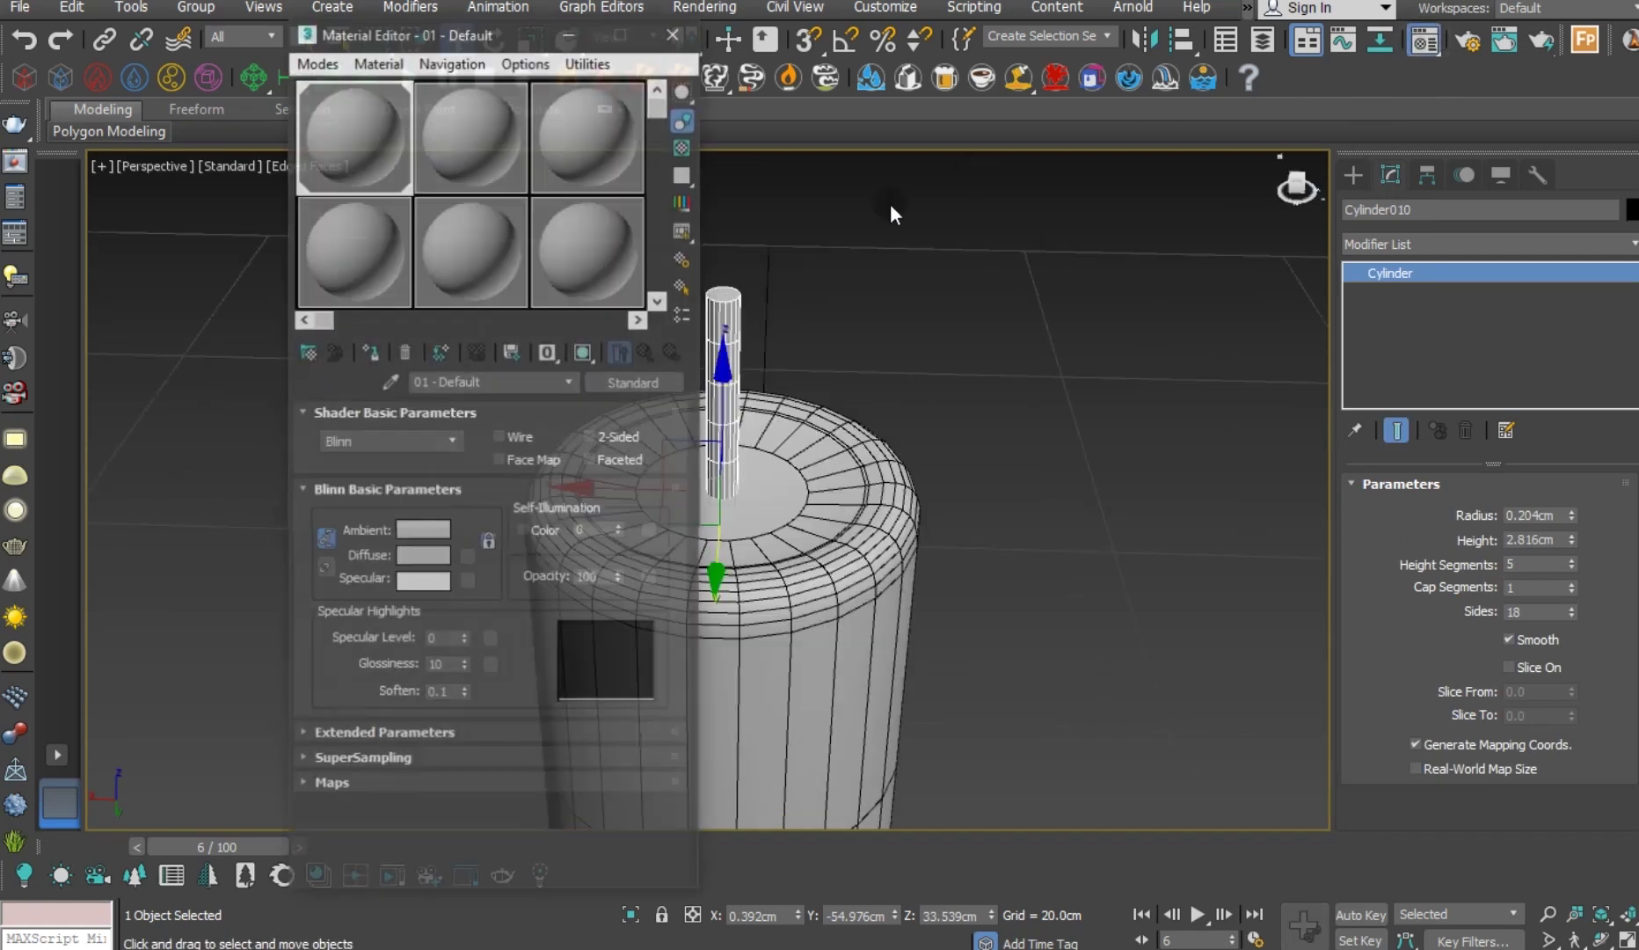
left_click_drag(450, 41, 302, 49)
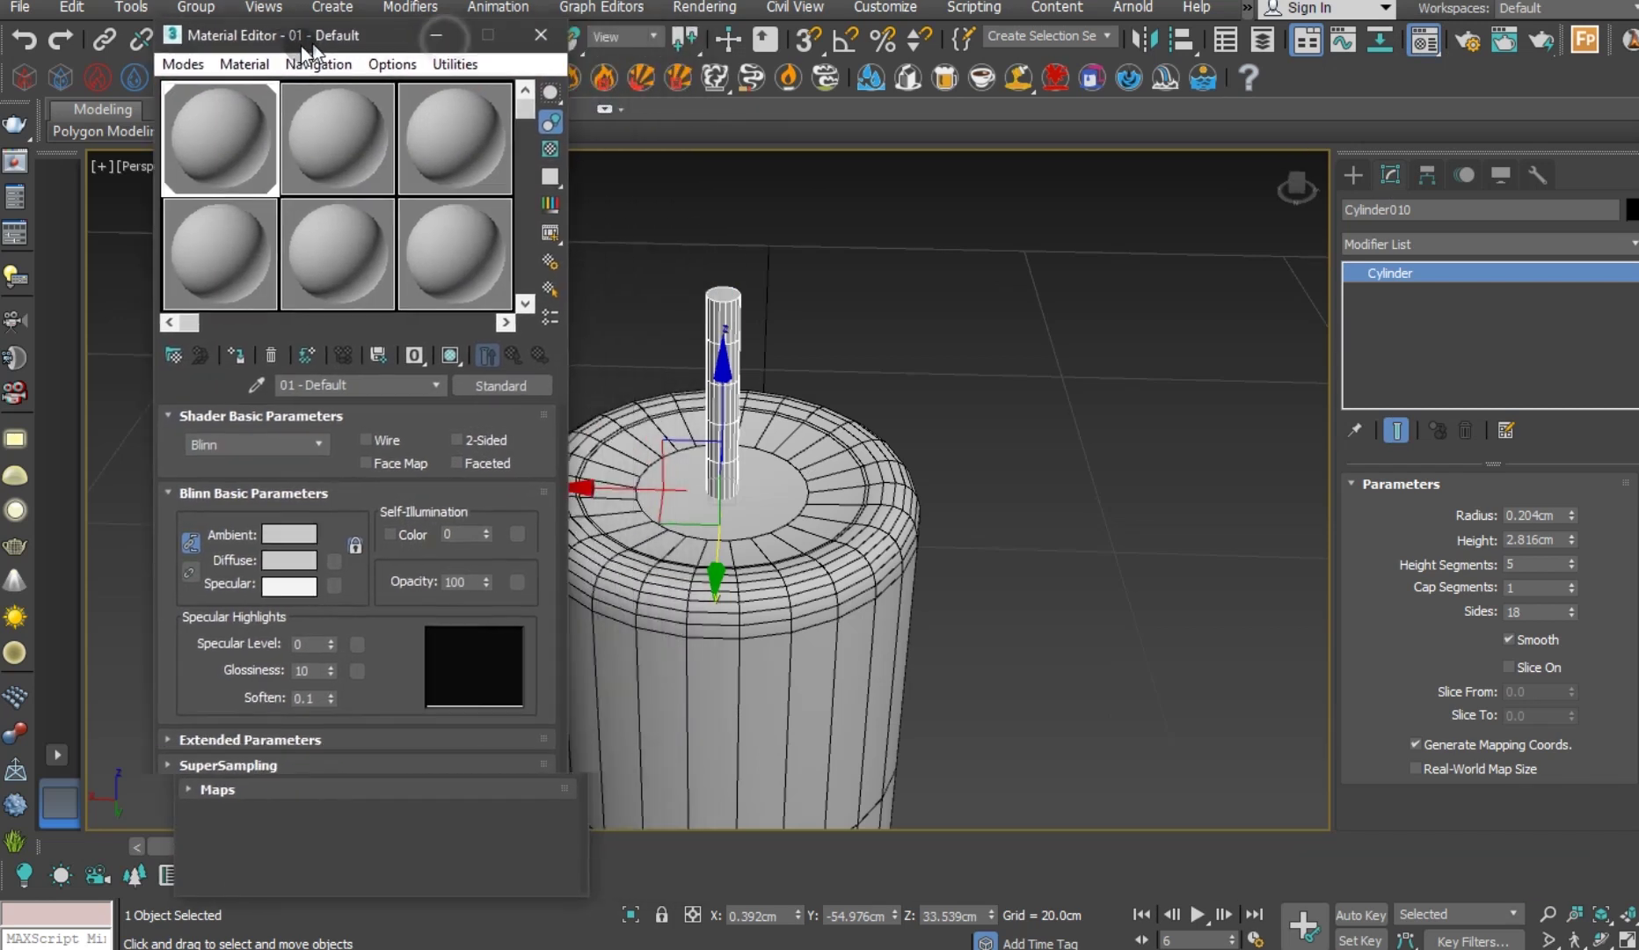
left_click(304, 176)
left_click(226, 352)
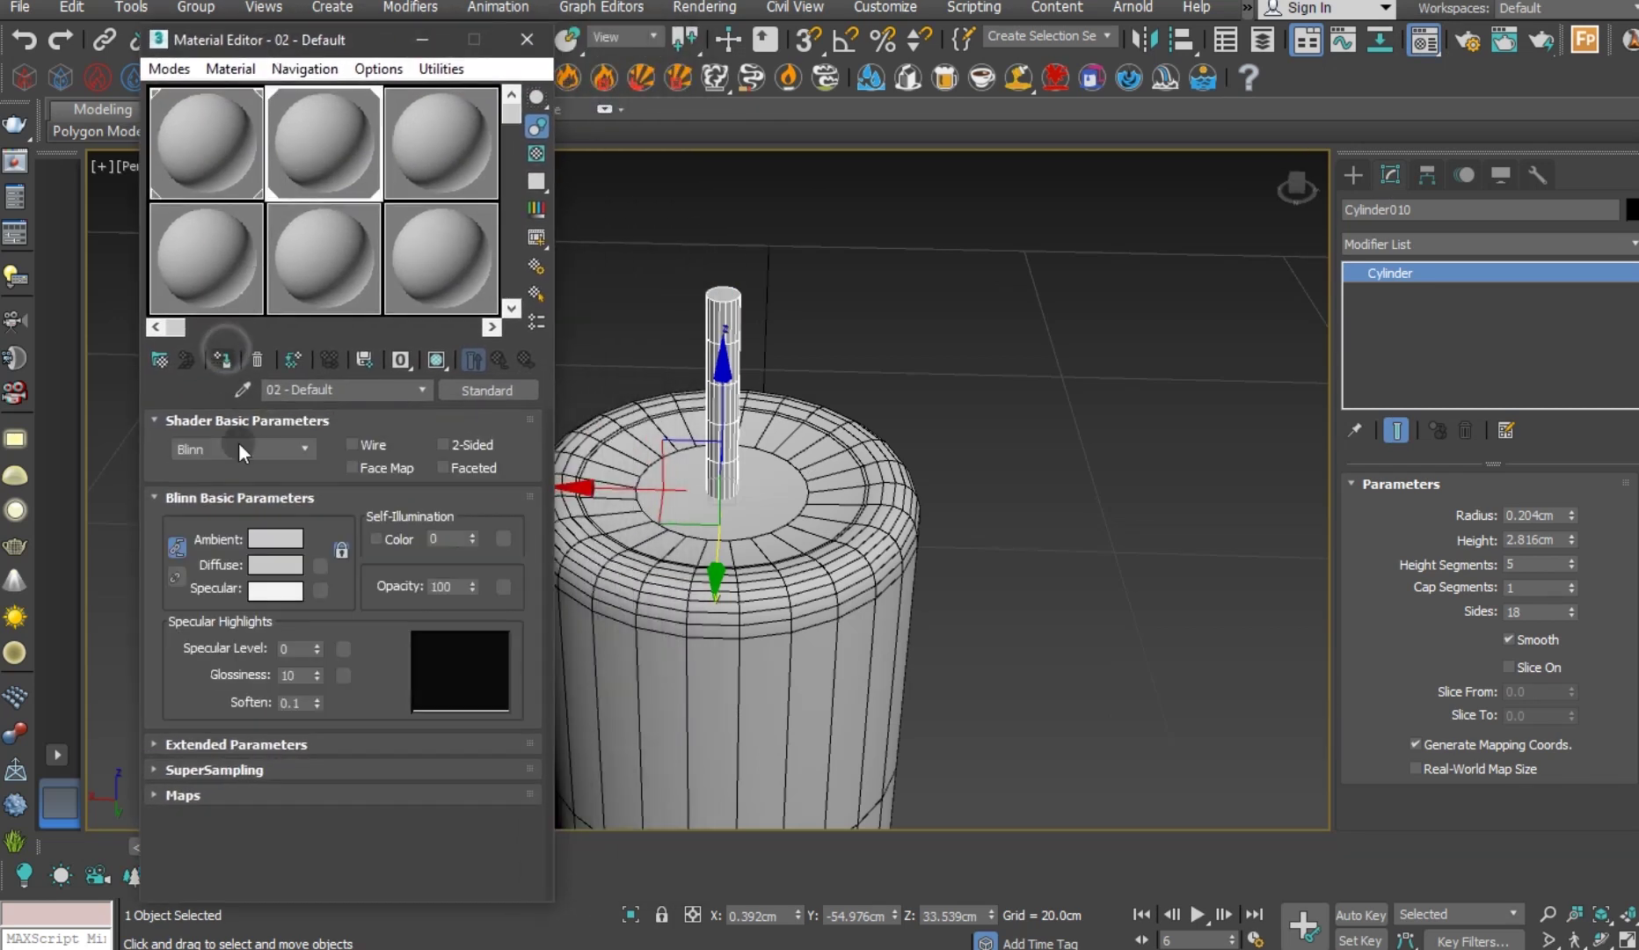
Set the wick material's diffuse colour to pure black and try opacity 78.
left_click(275, 567)
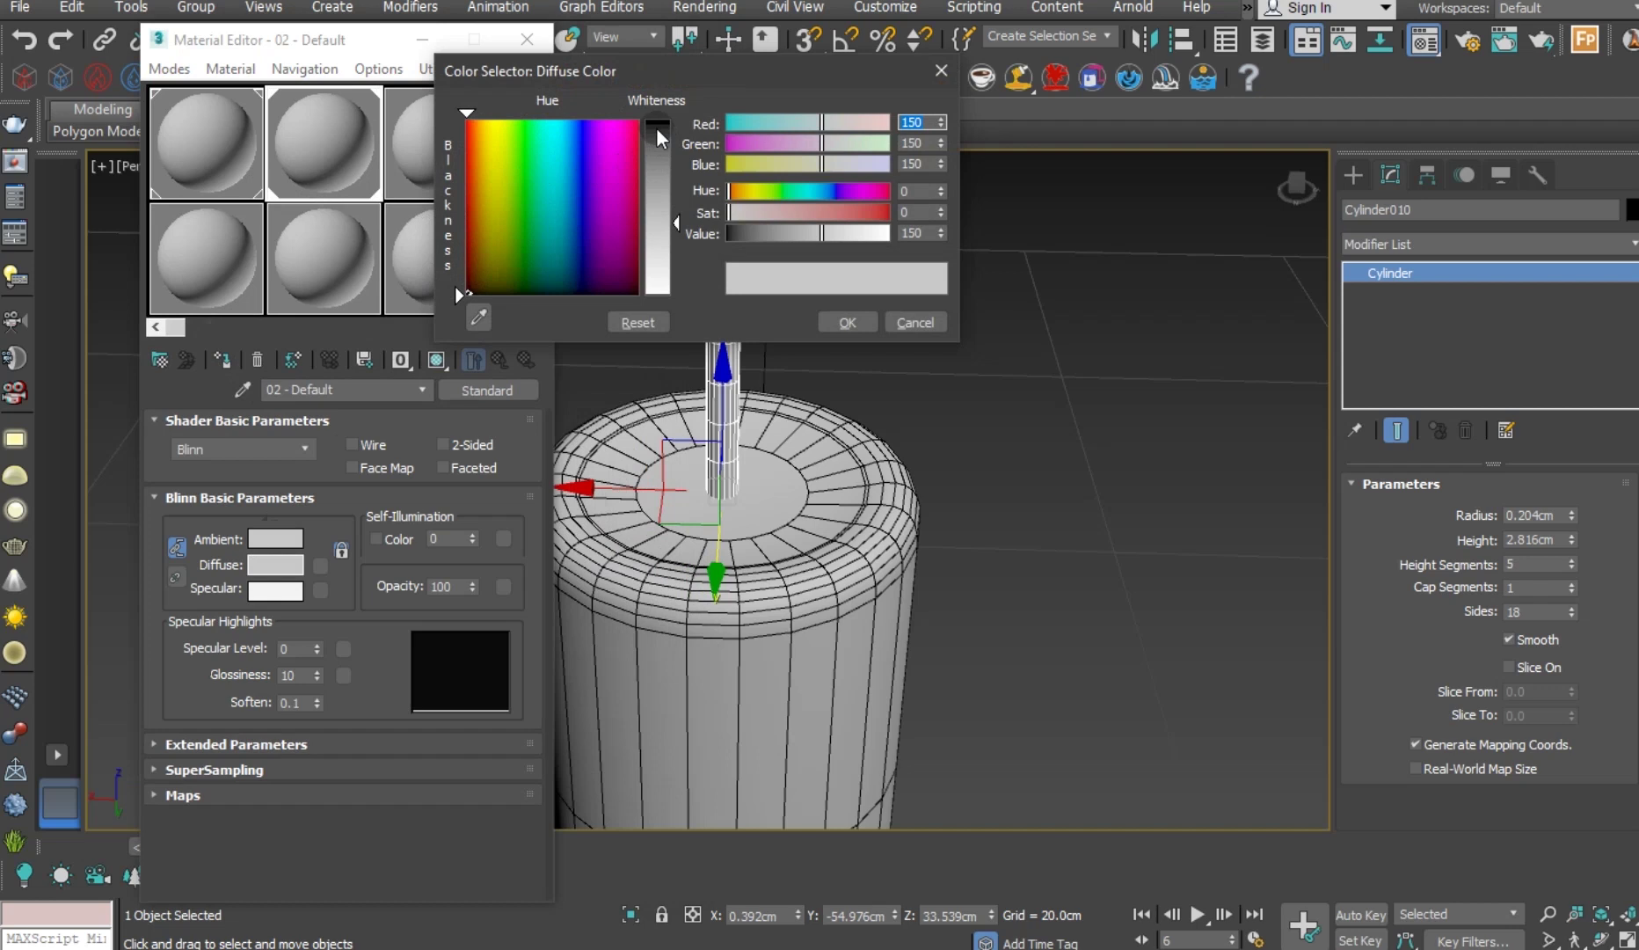
left_click_drag(657, 130, 663, 120)
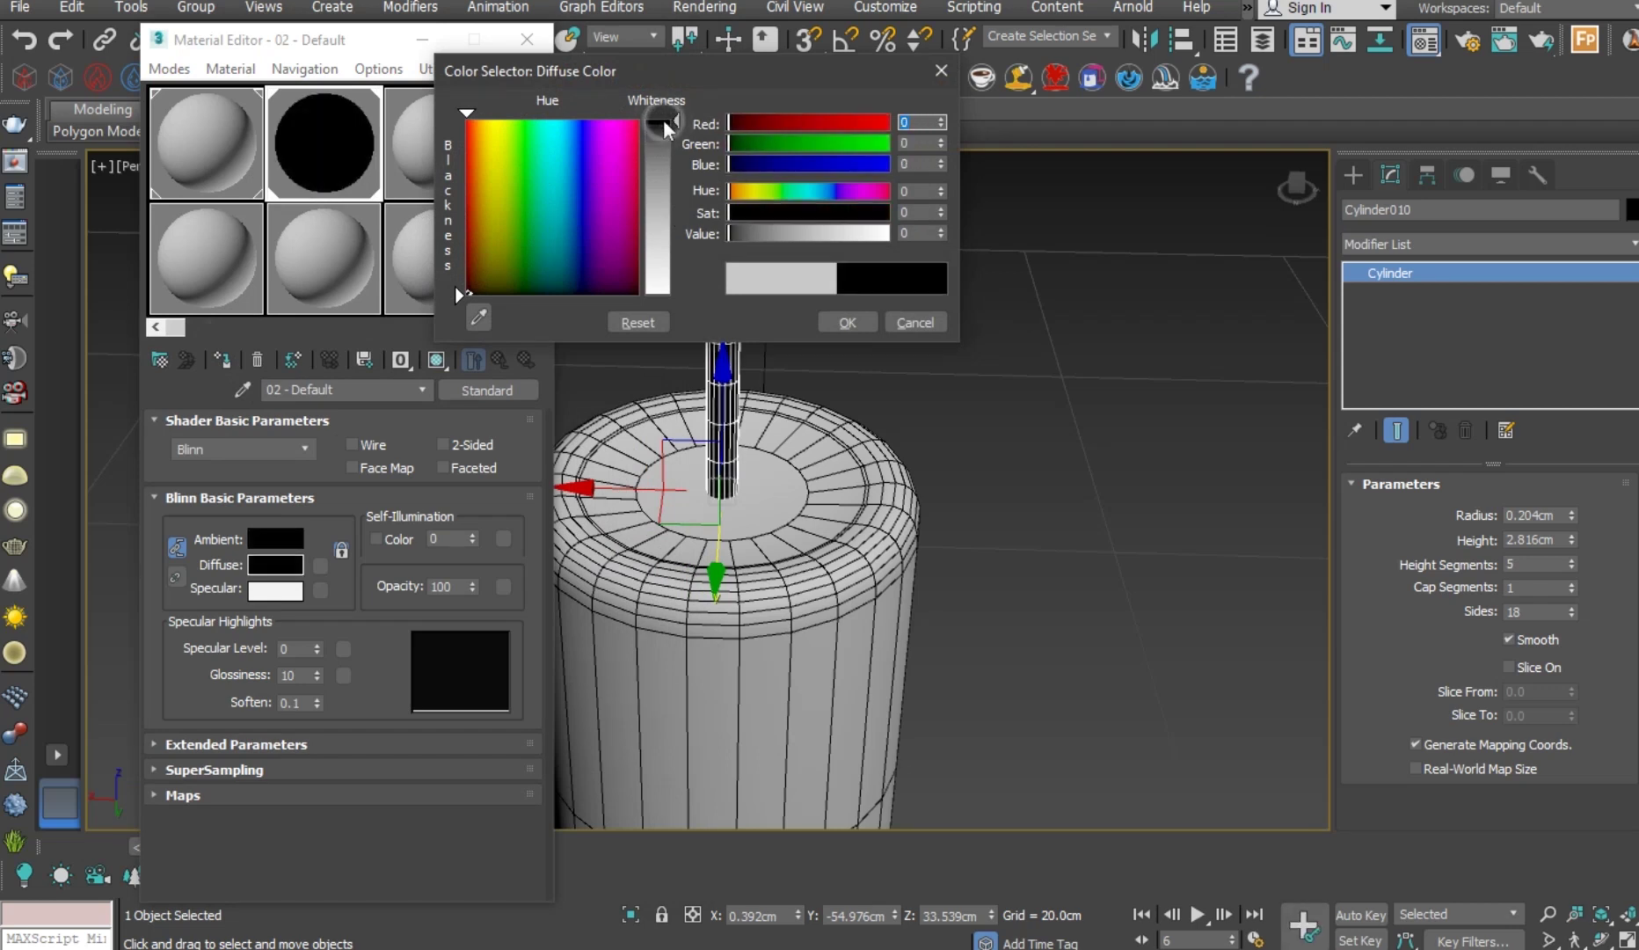
left_click(851, 321)
right_click(705, 324)
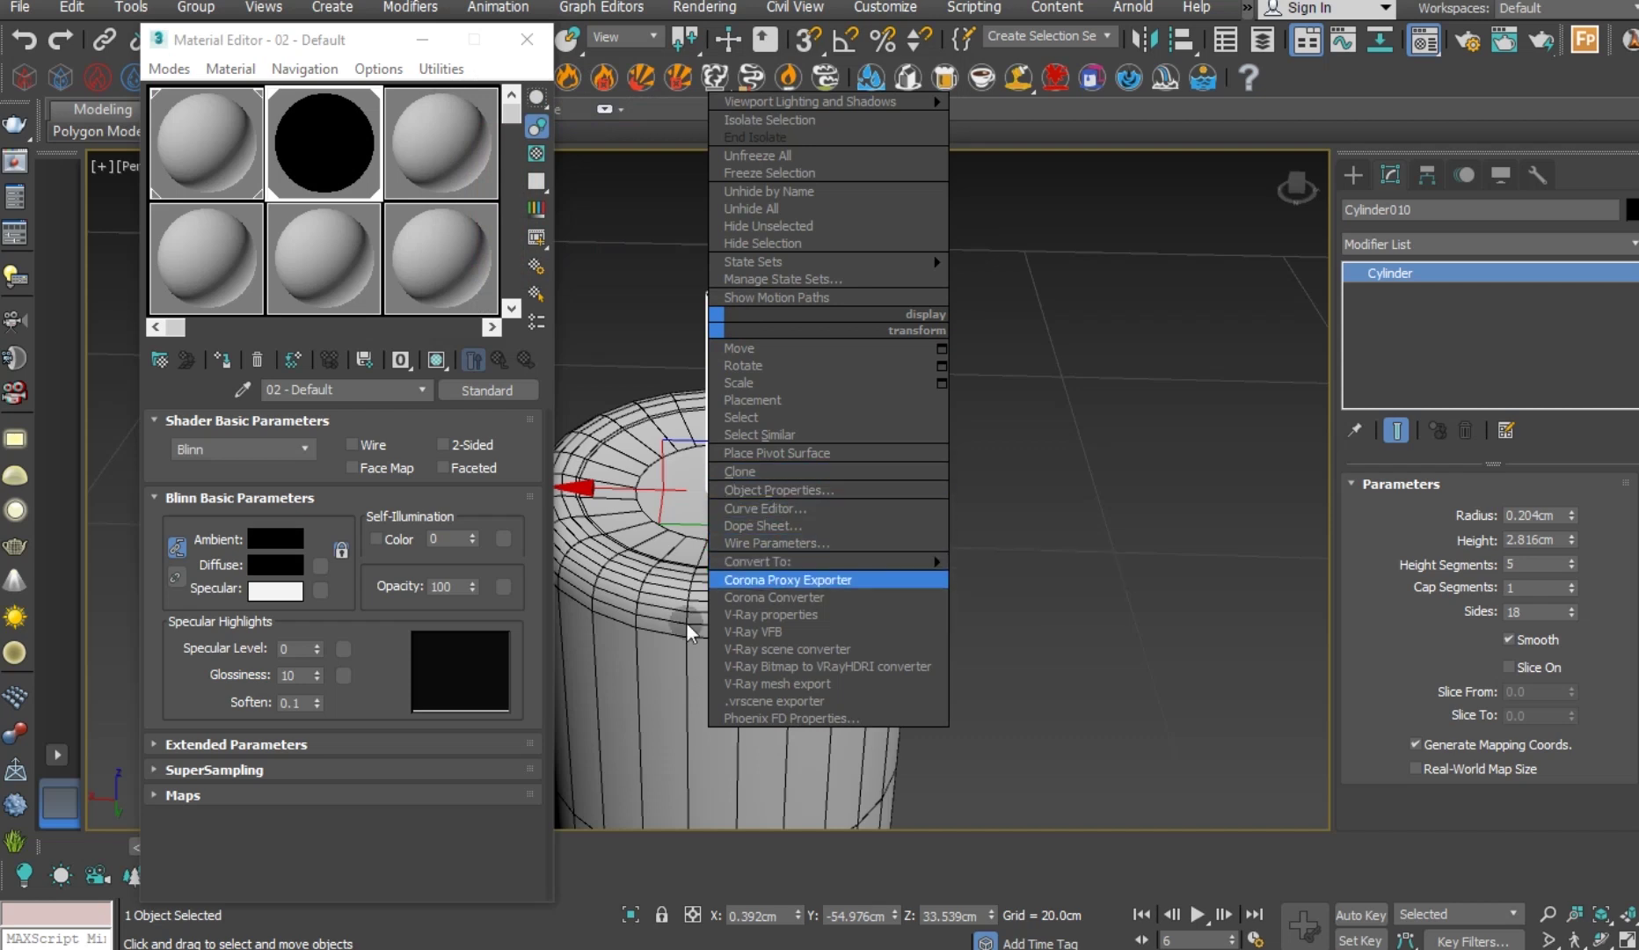
left_click(473, 591)
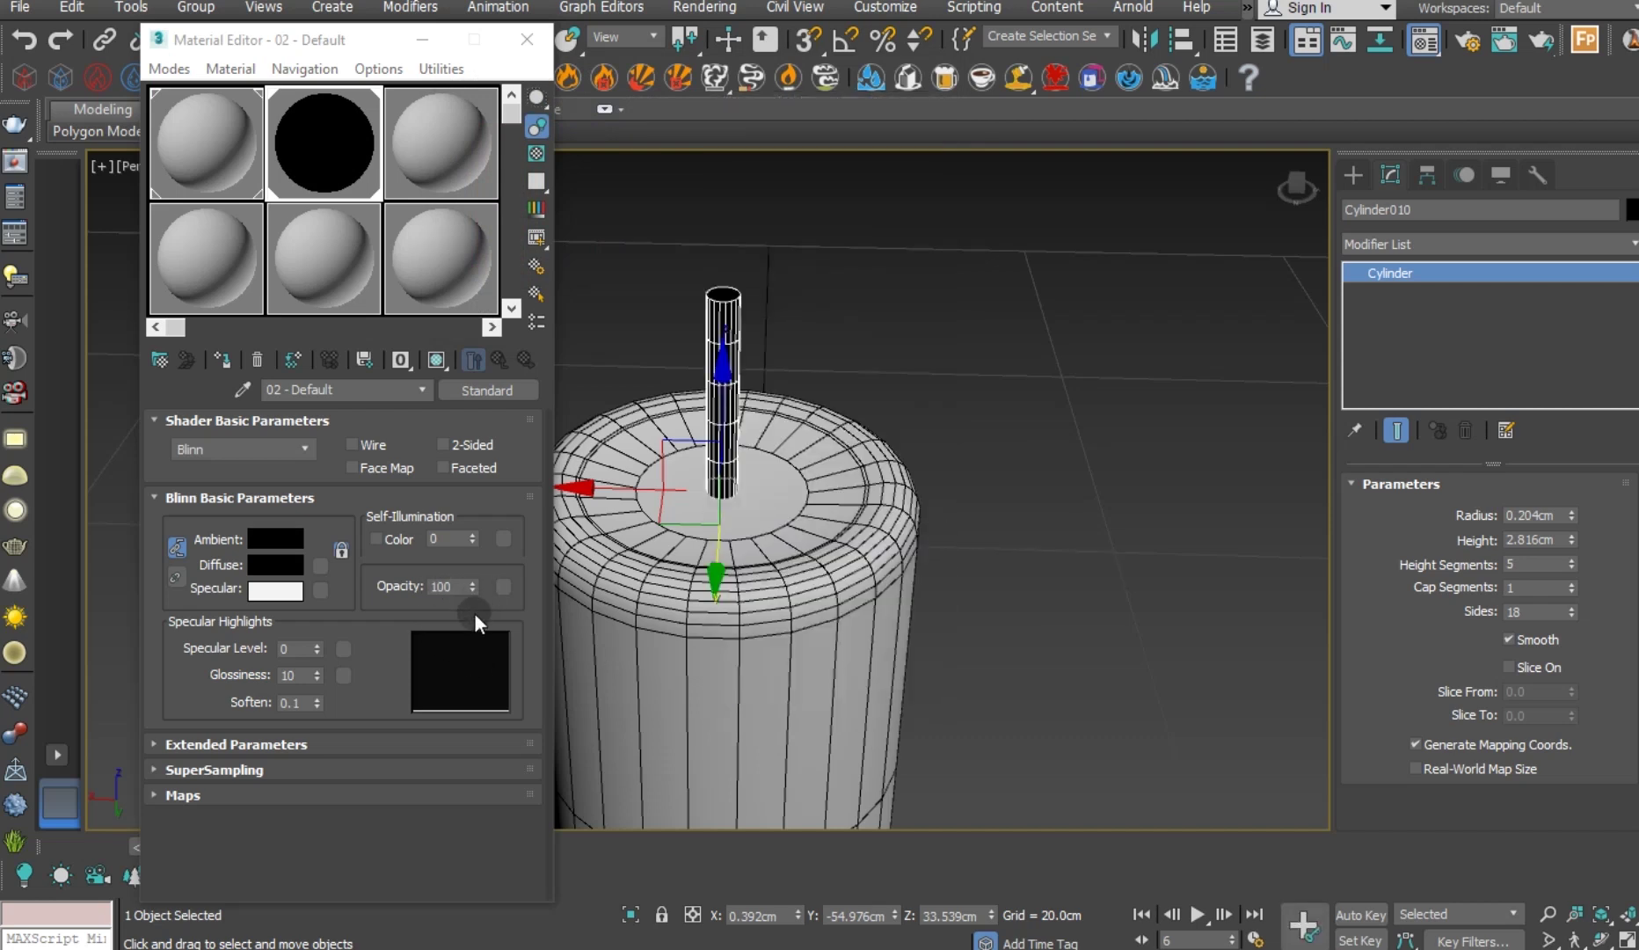
left_click_drag(472, 587, 473, 612)
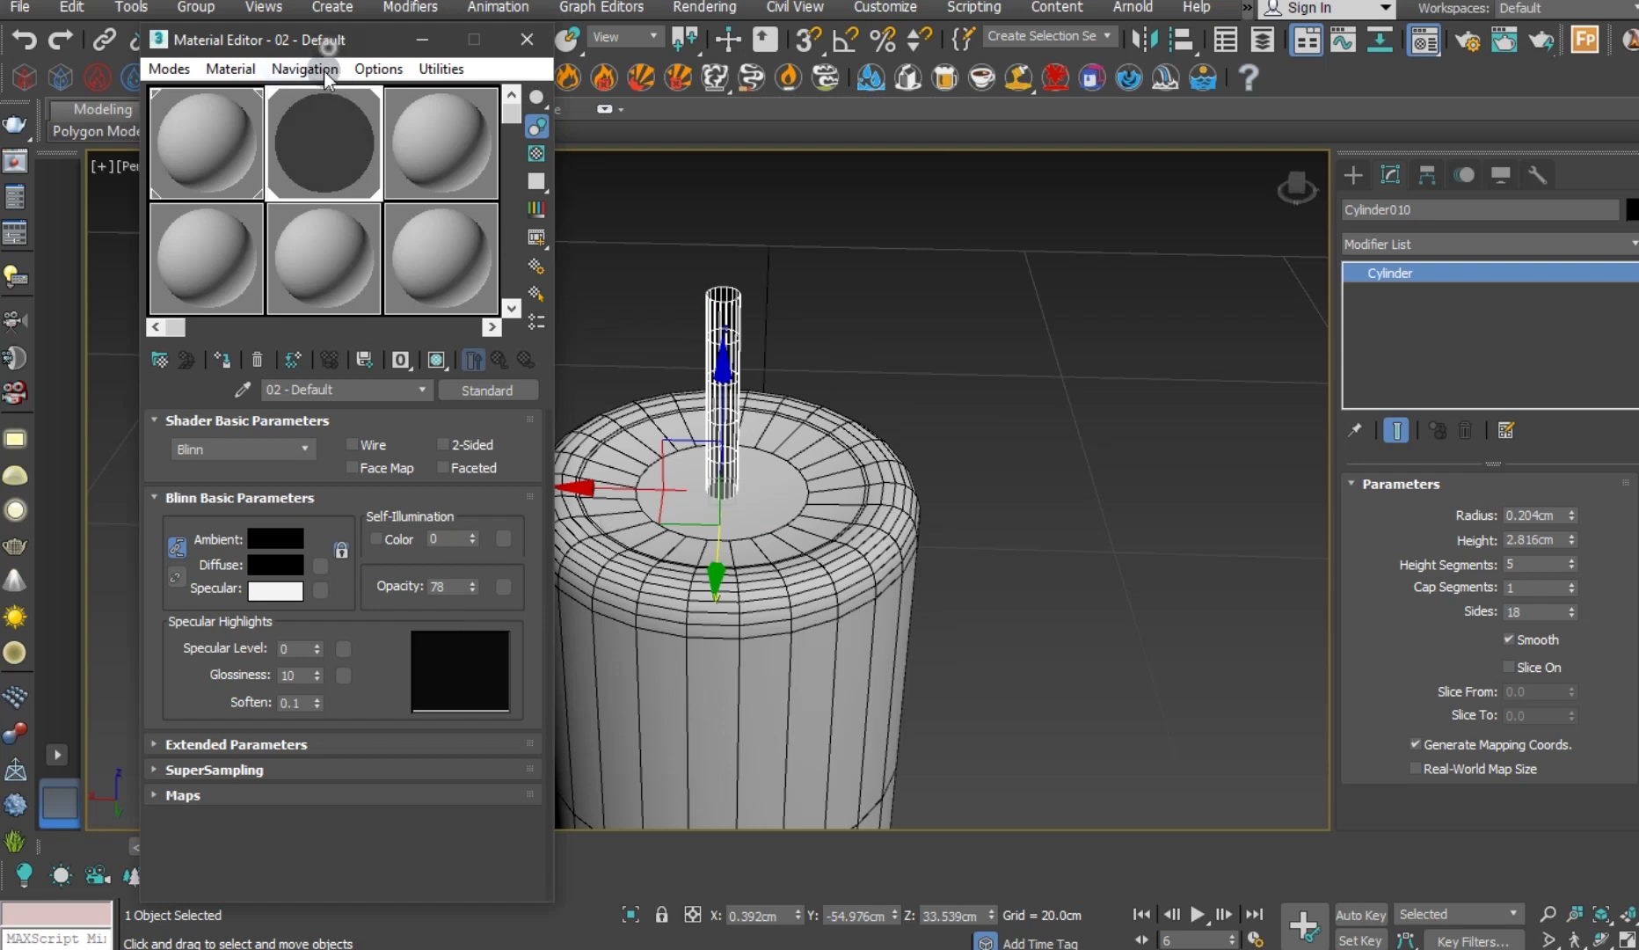
Toggle viewport wireframe edges off and on, restore wick opacity to 100, and reselect the wick.
left_click_drag(327, 42, 264, 250)
left_click(288, 165)
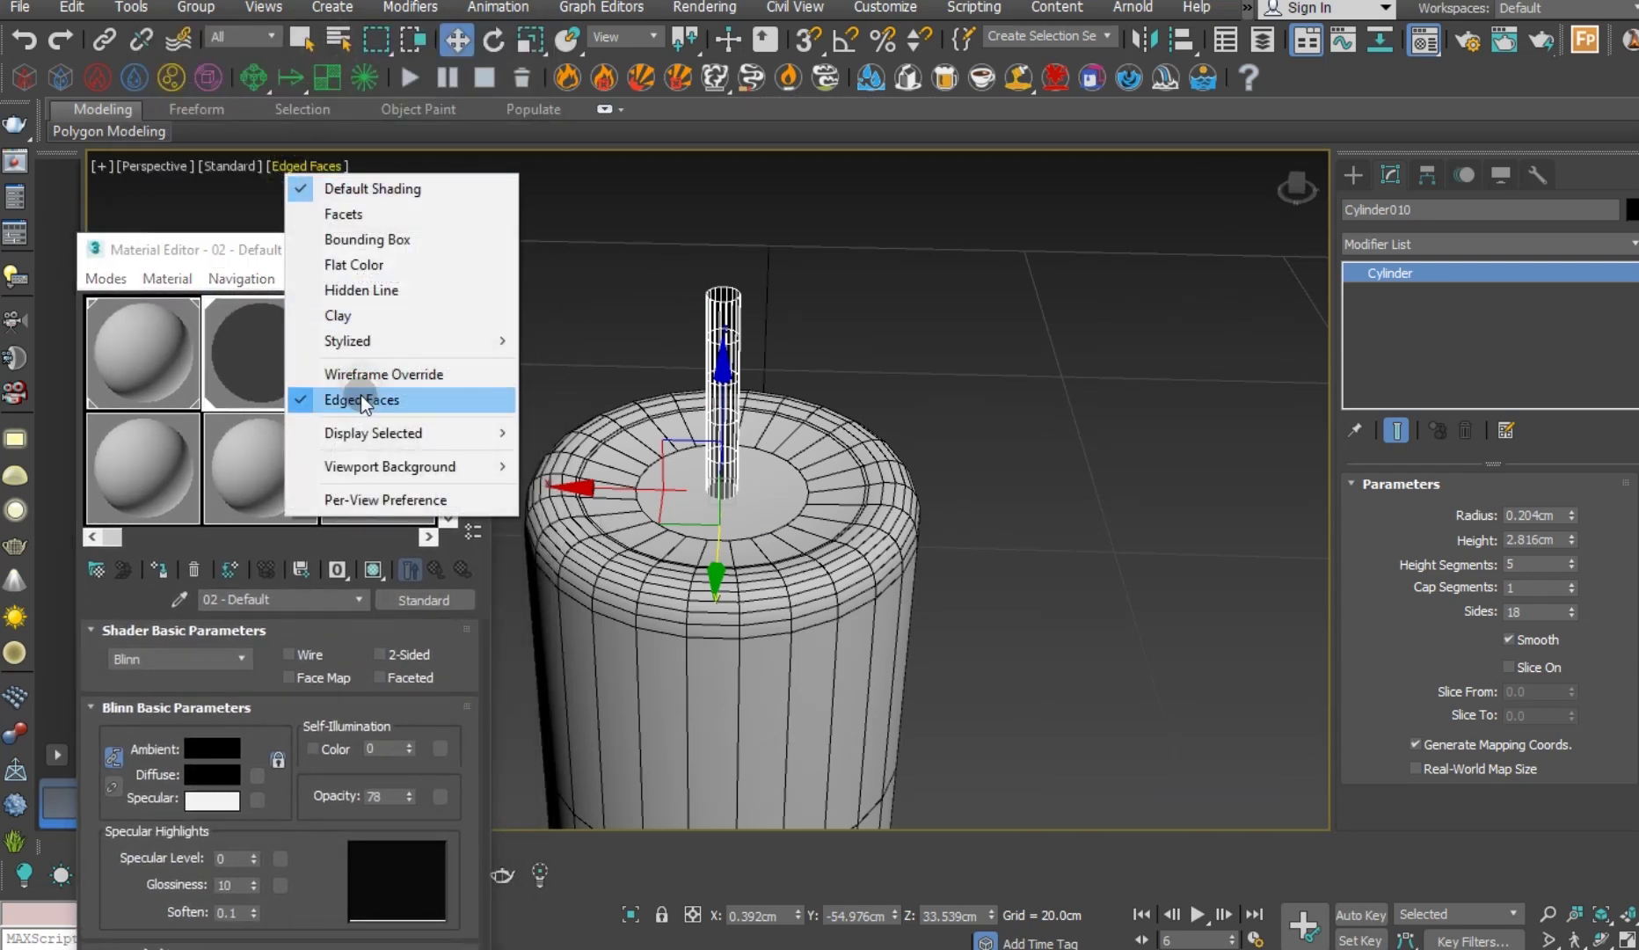
left_click(364, 402)
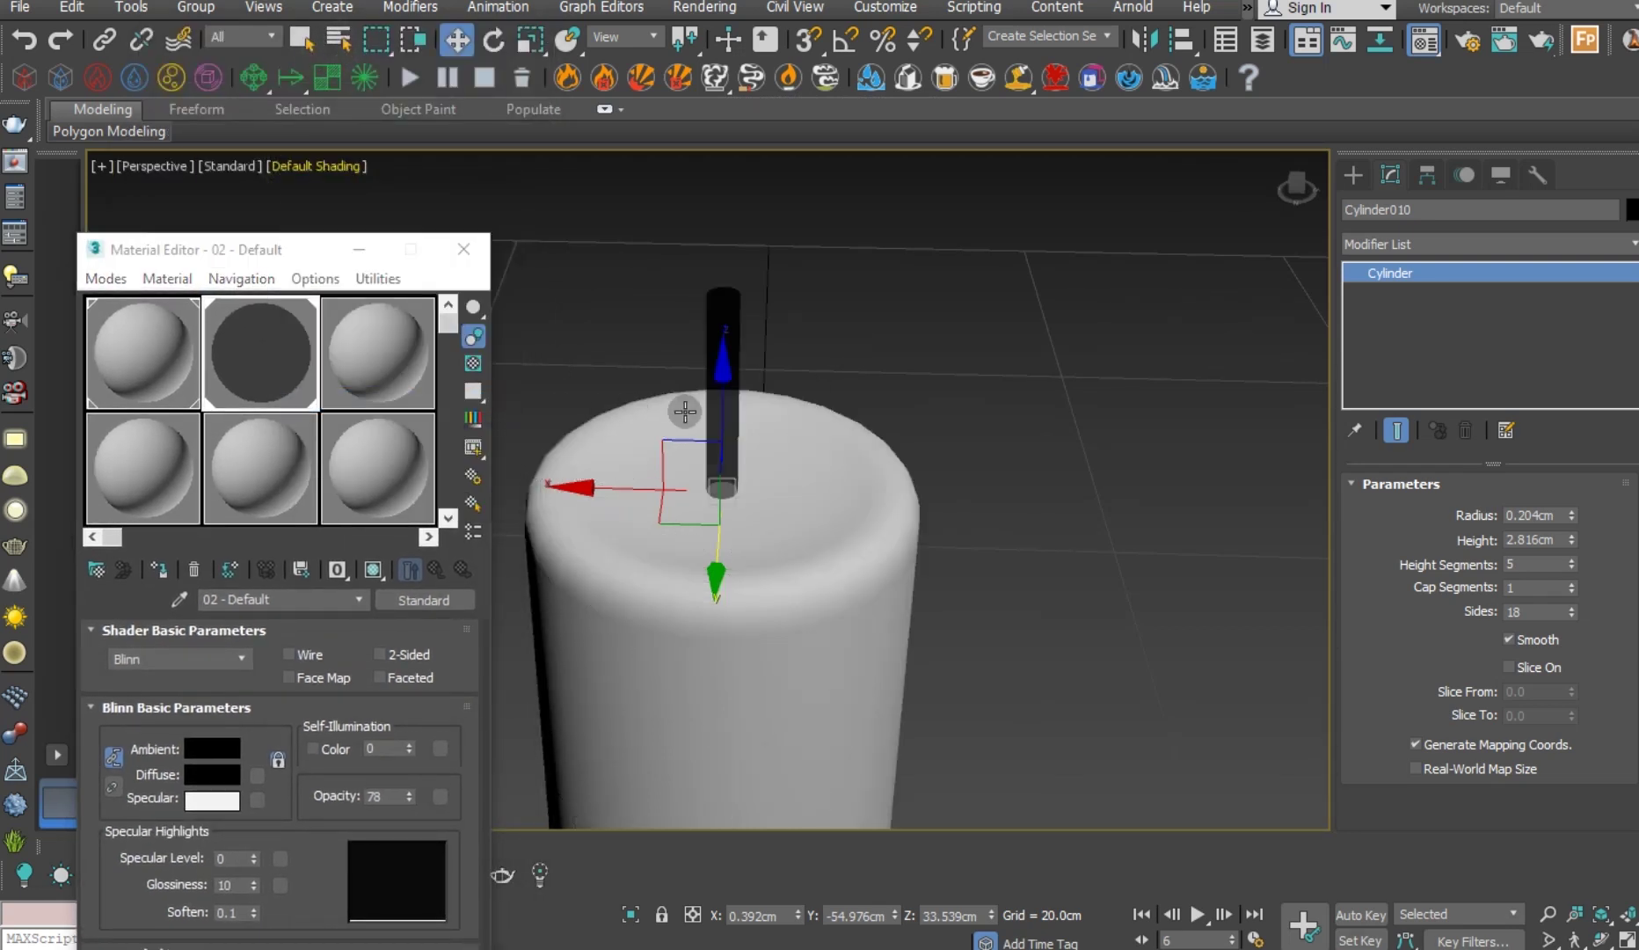
left_click(305, 156)
left_click(308, 165)
left_click(376, 403)
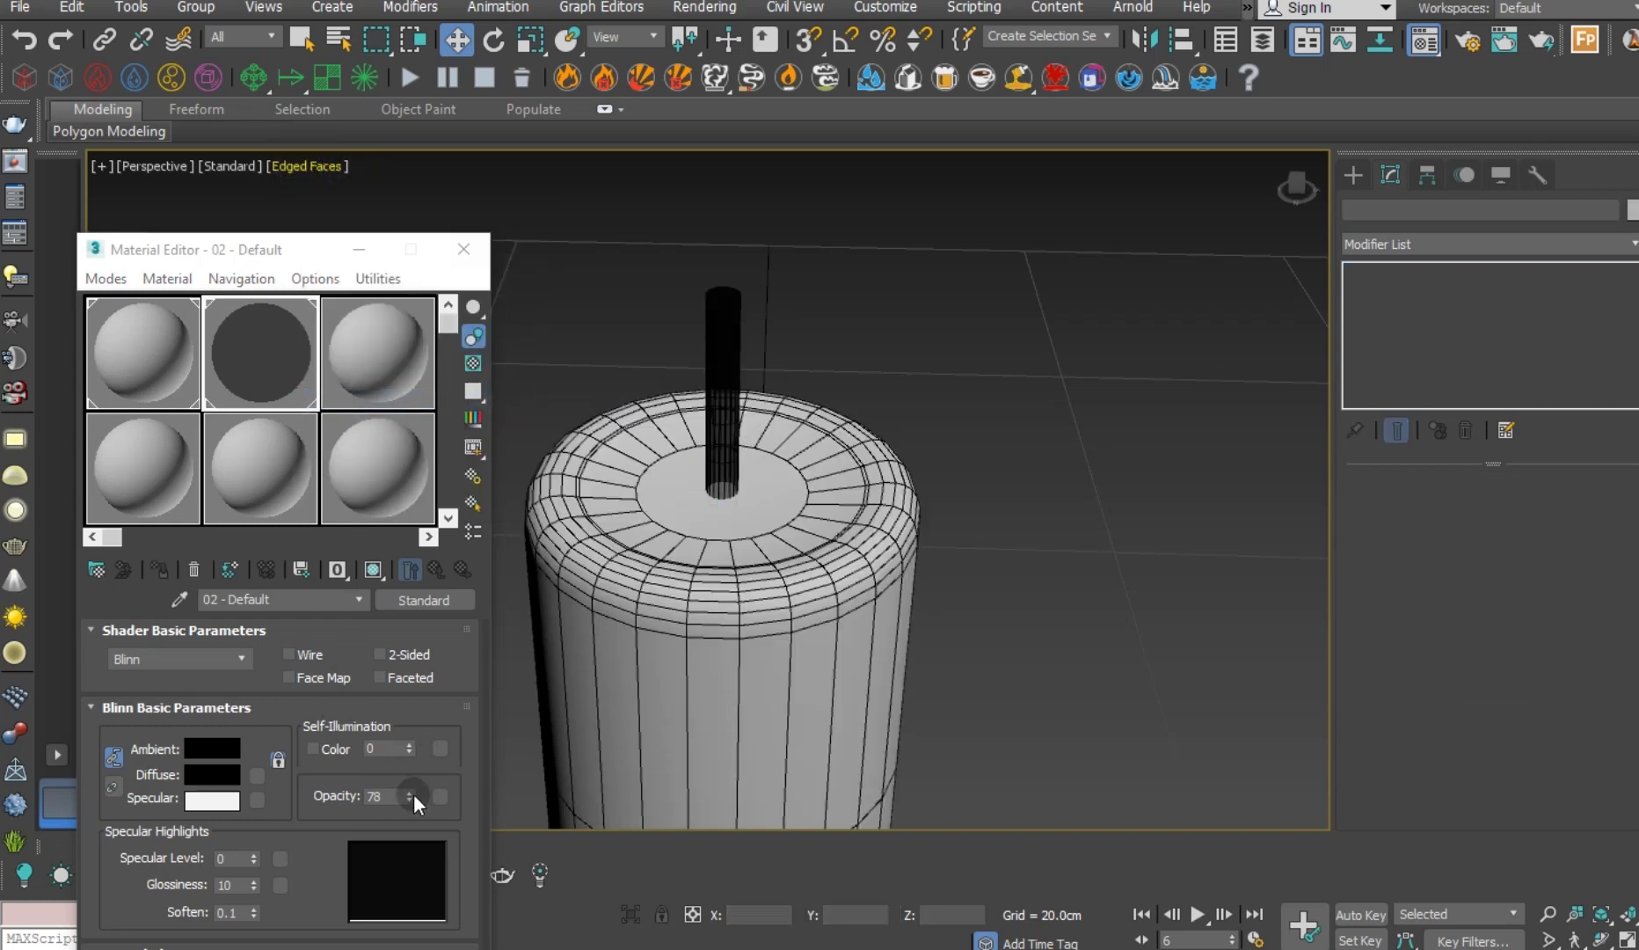
left_click_drag(409, 796, 408, 773)
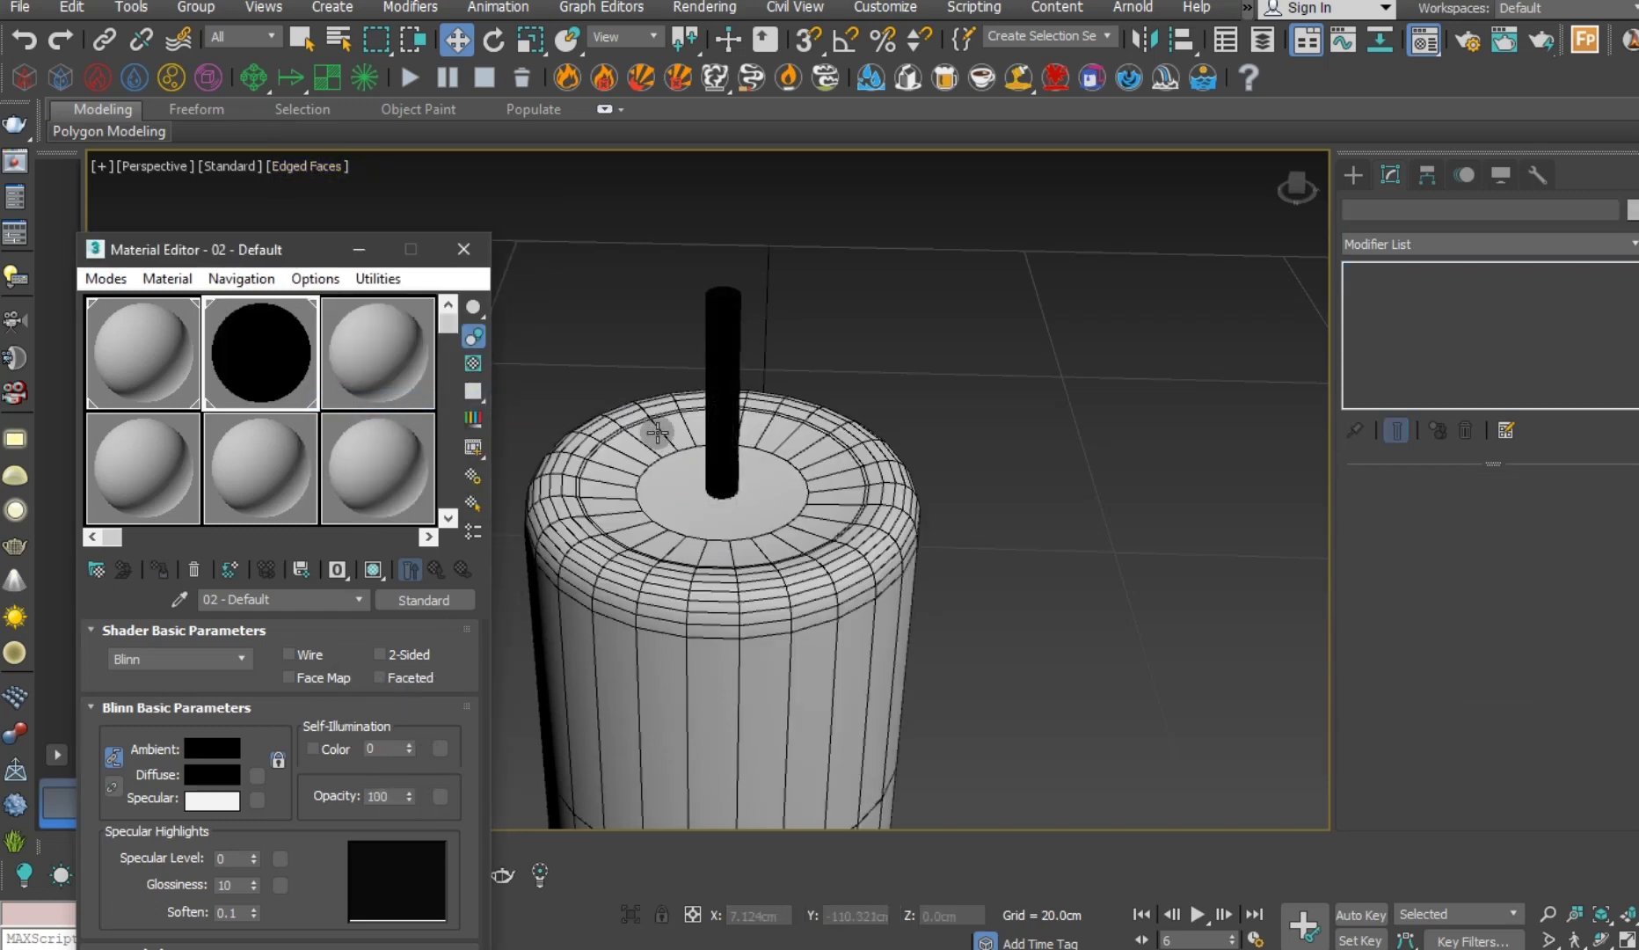
left_click(724, 352)
Save the scene, then edit the tall candle's material 01 - Default in the Material Editor.
left_click(18, 7)
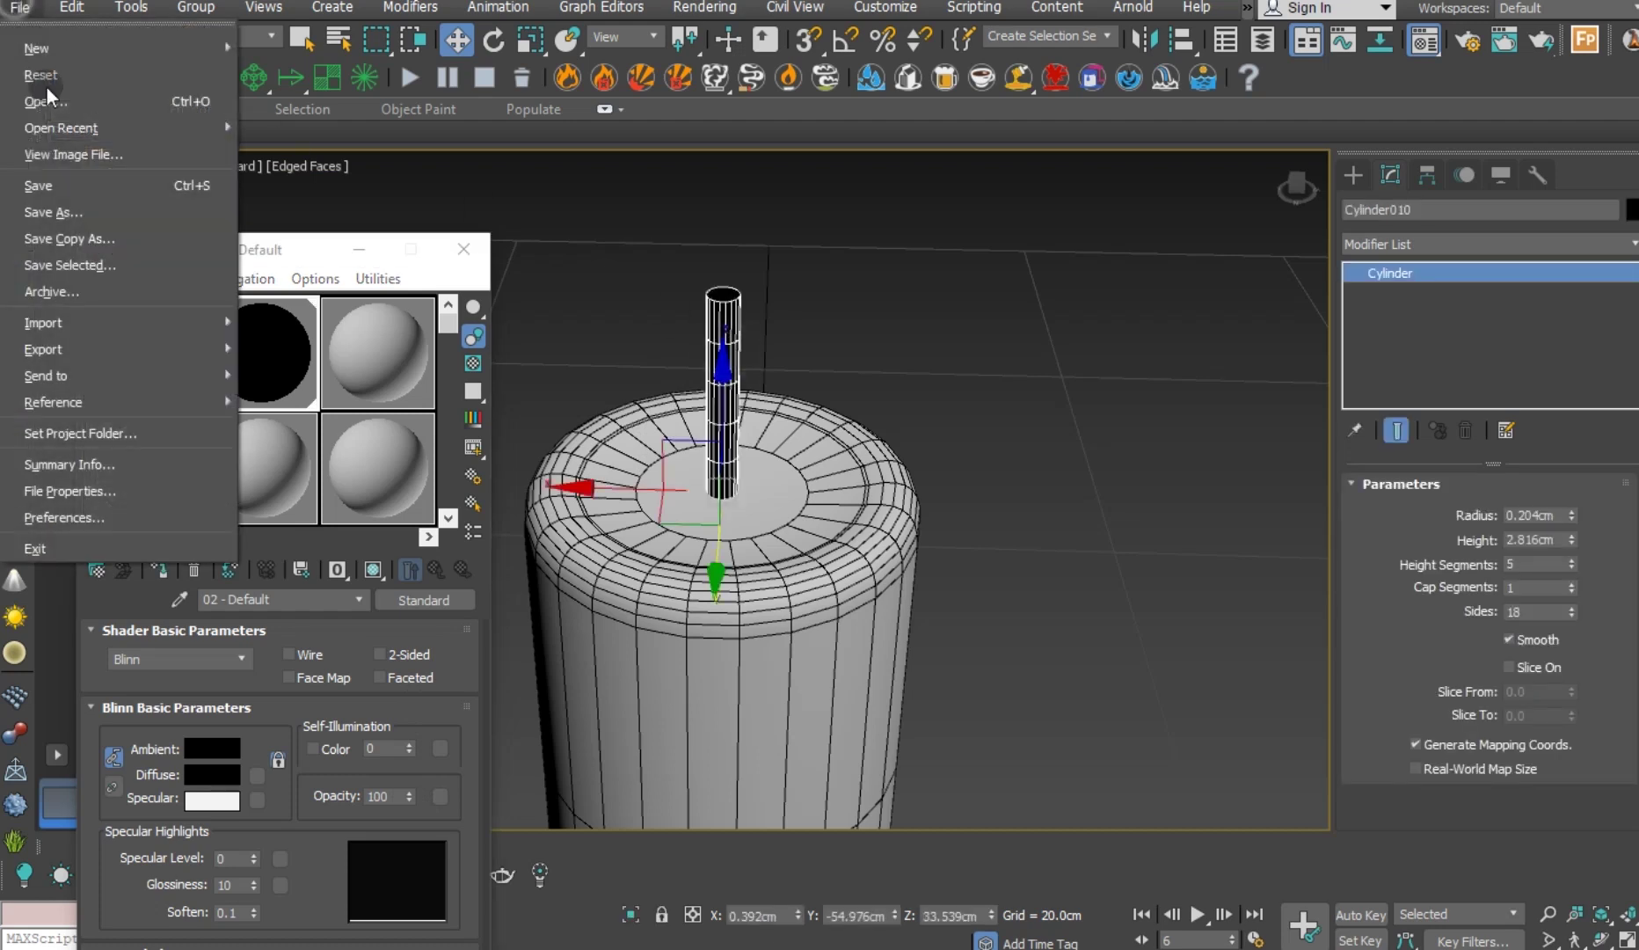
left_click(75, 169)
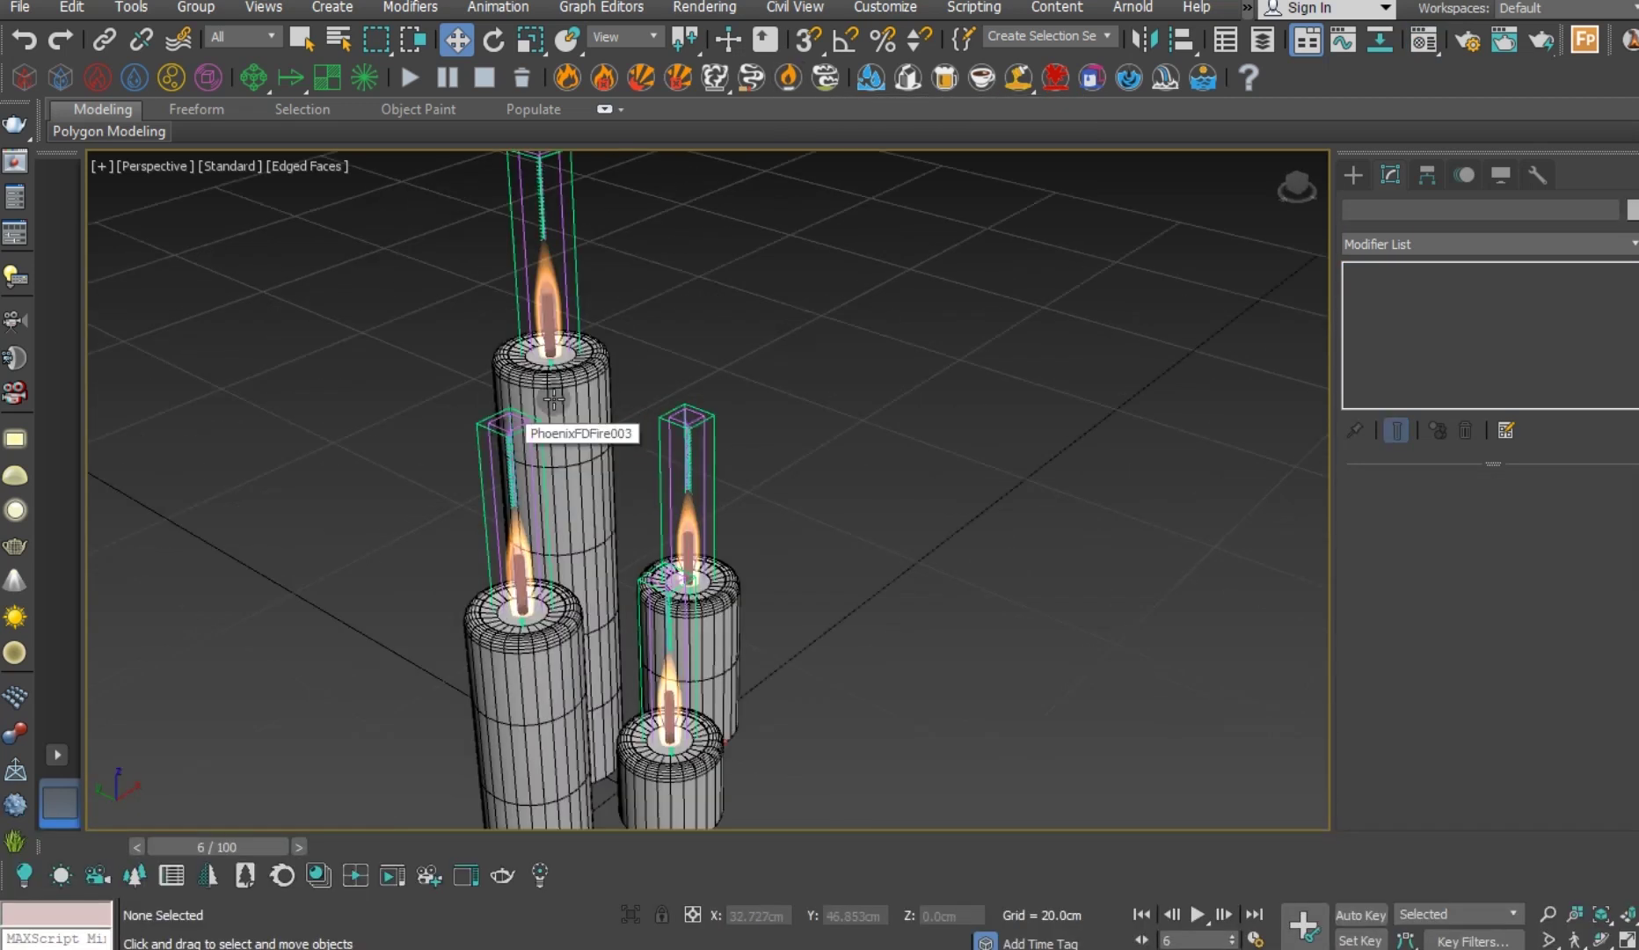
left_click(566, 417)
key("m")
left_click_drag(266, 255, 1103, 167)
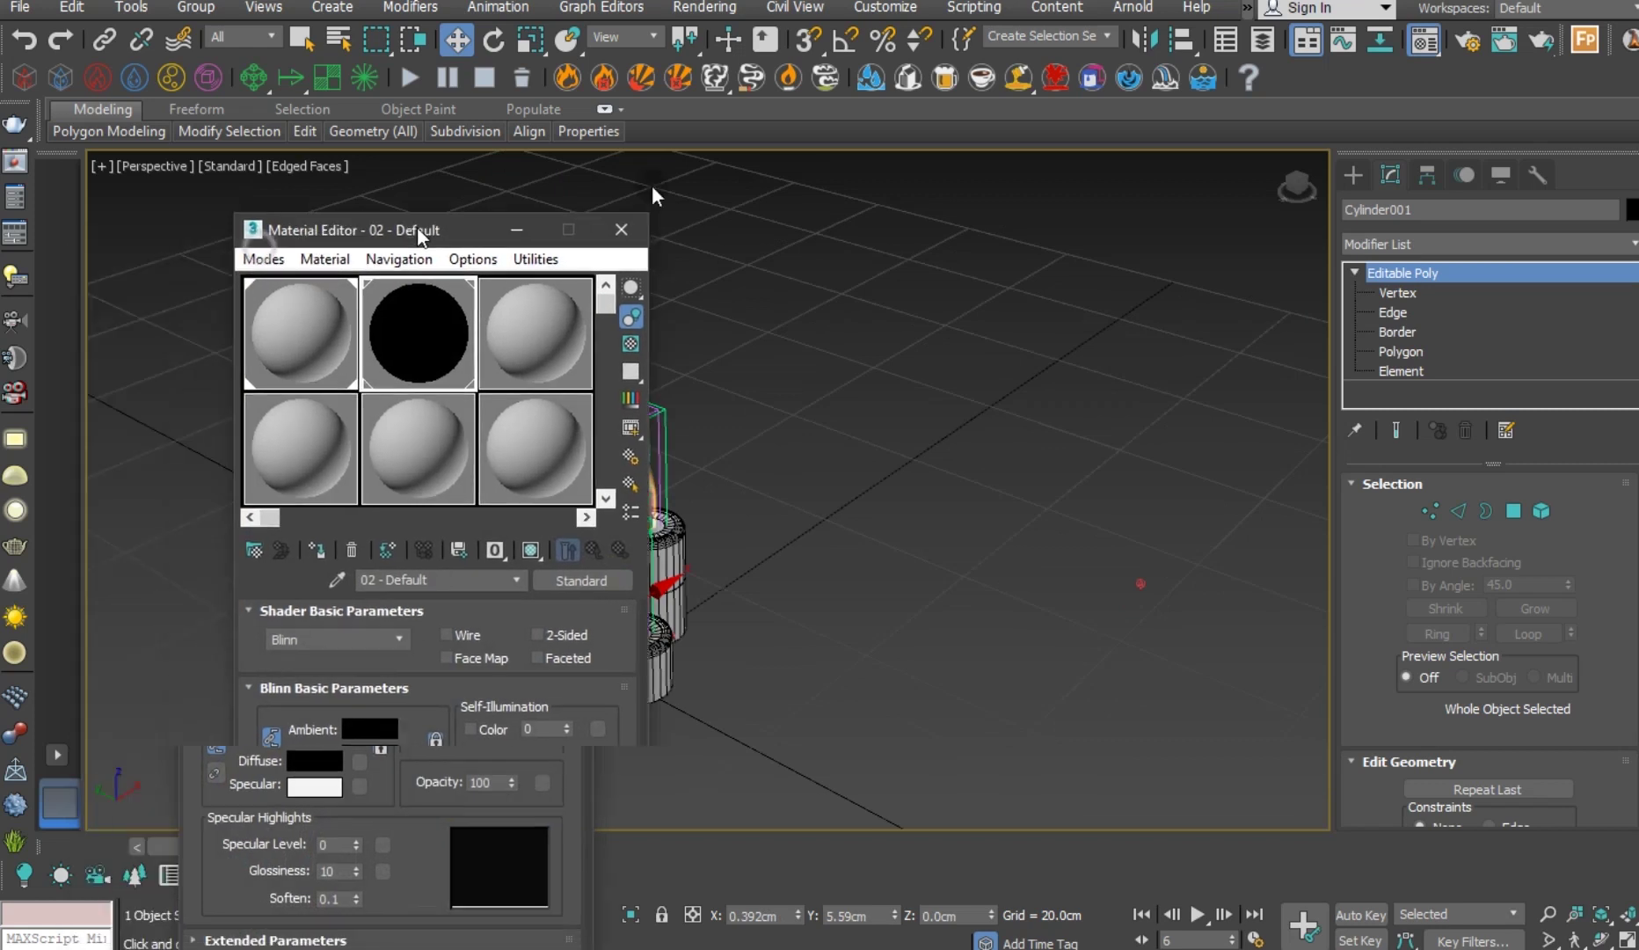
left_click(978, 321)
Switch the production renderer from Scanline to V-Ray Adv 3.60.03 in Render Setup.
left_click(1285, 519)
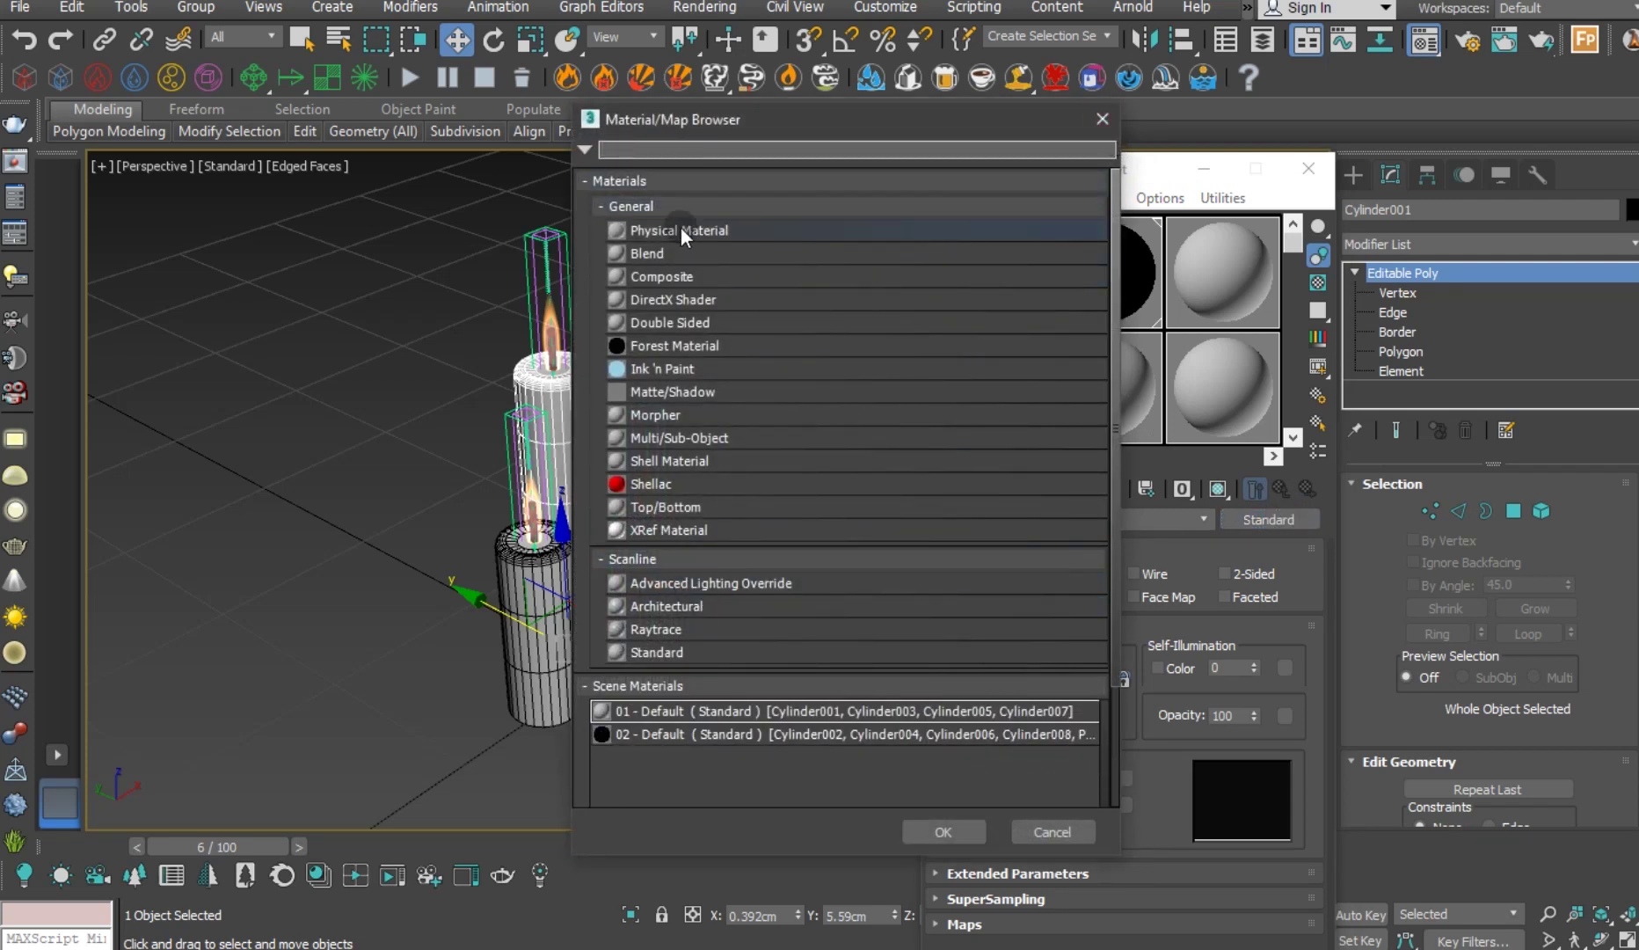
key("Escape")
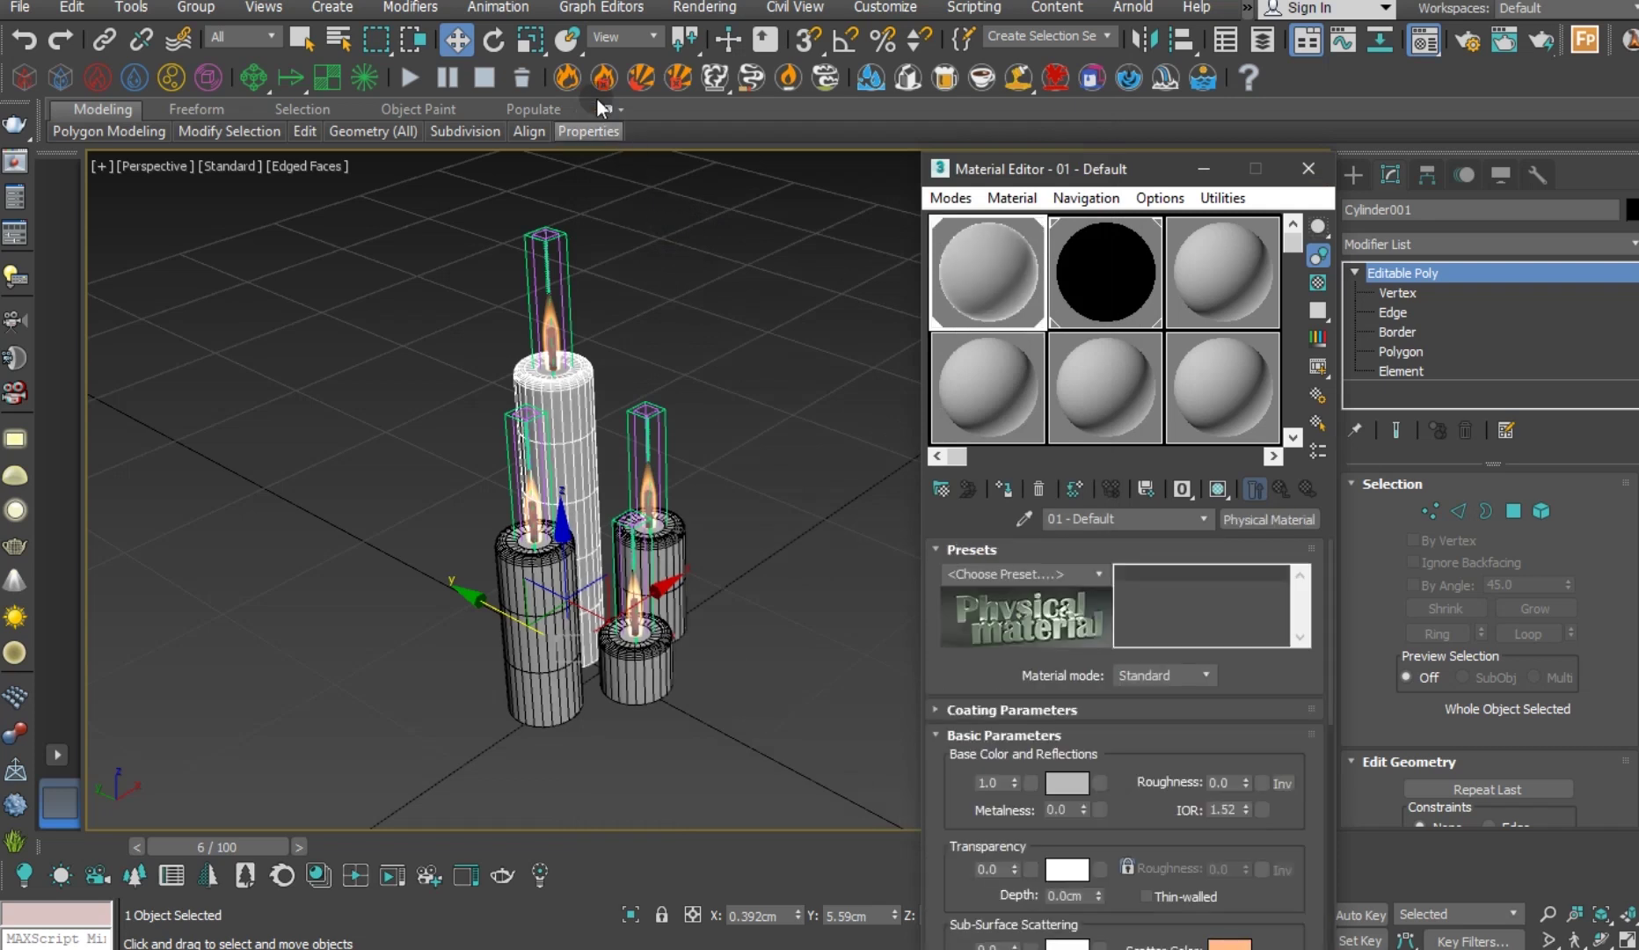
left_click(689, 15)
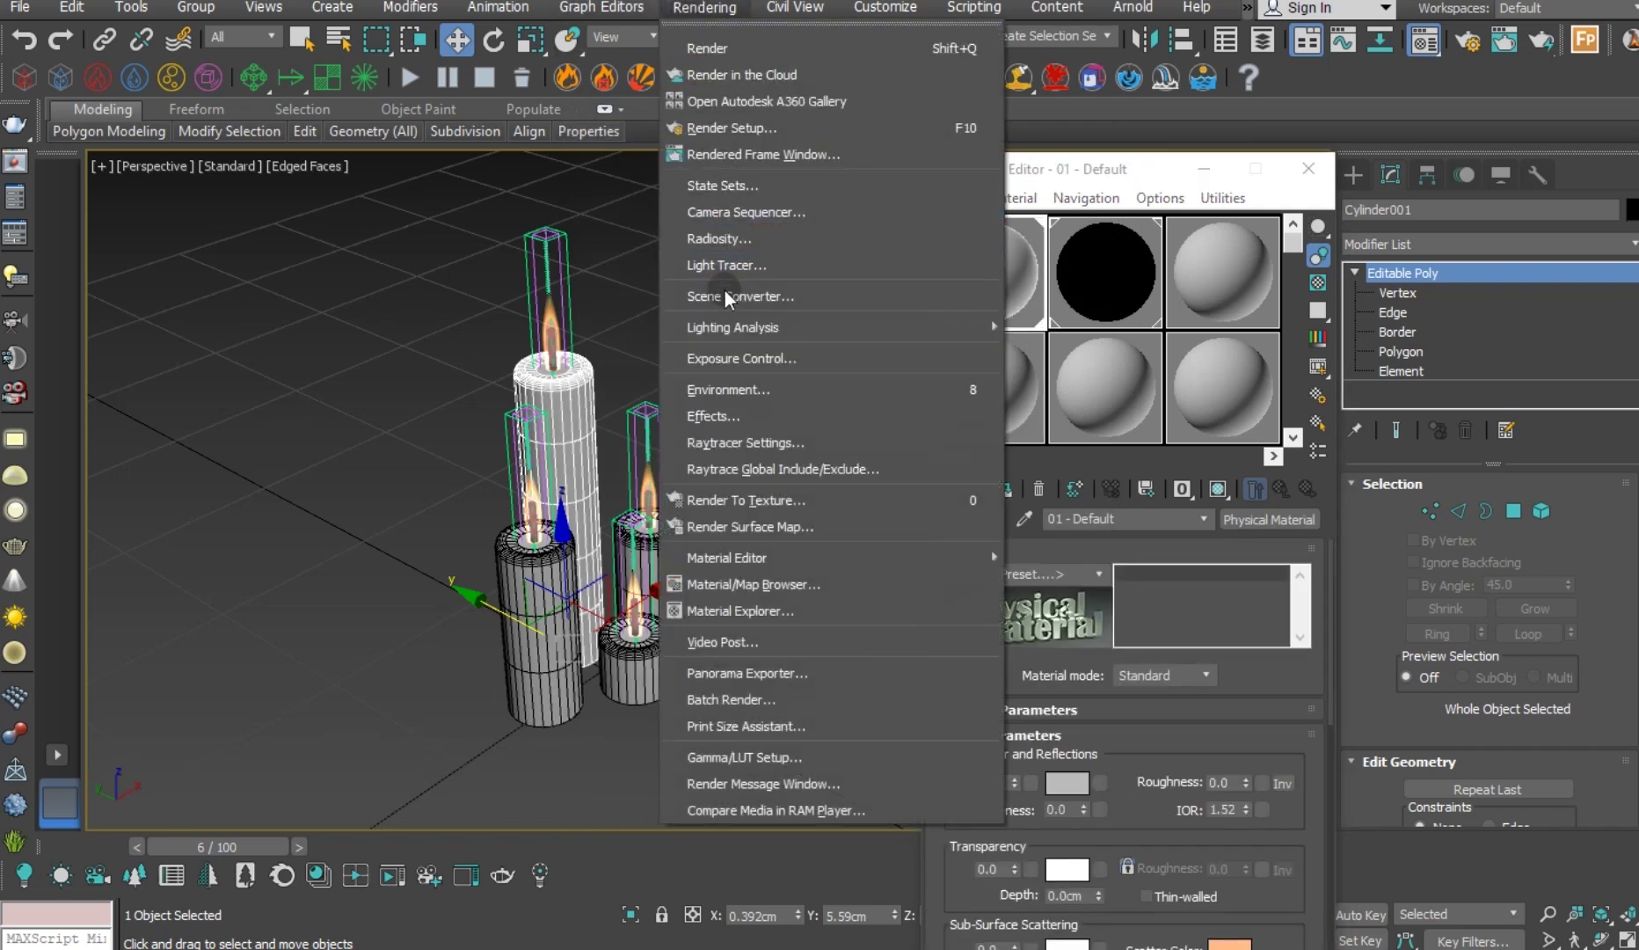
left_click(741, 124)
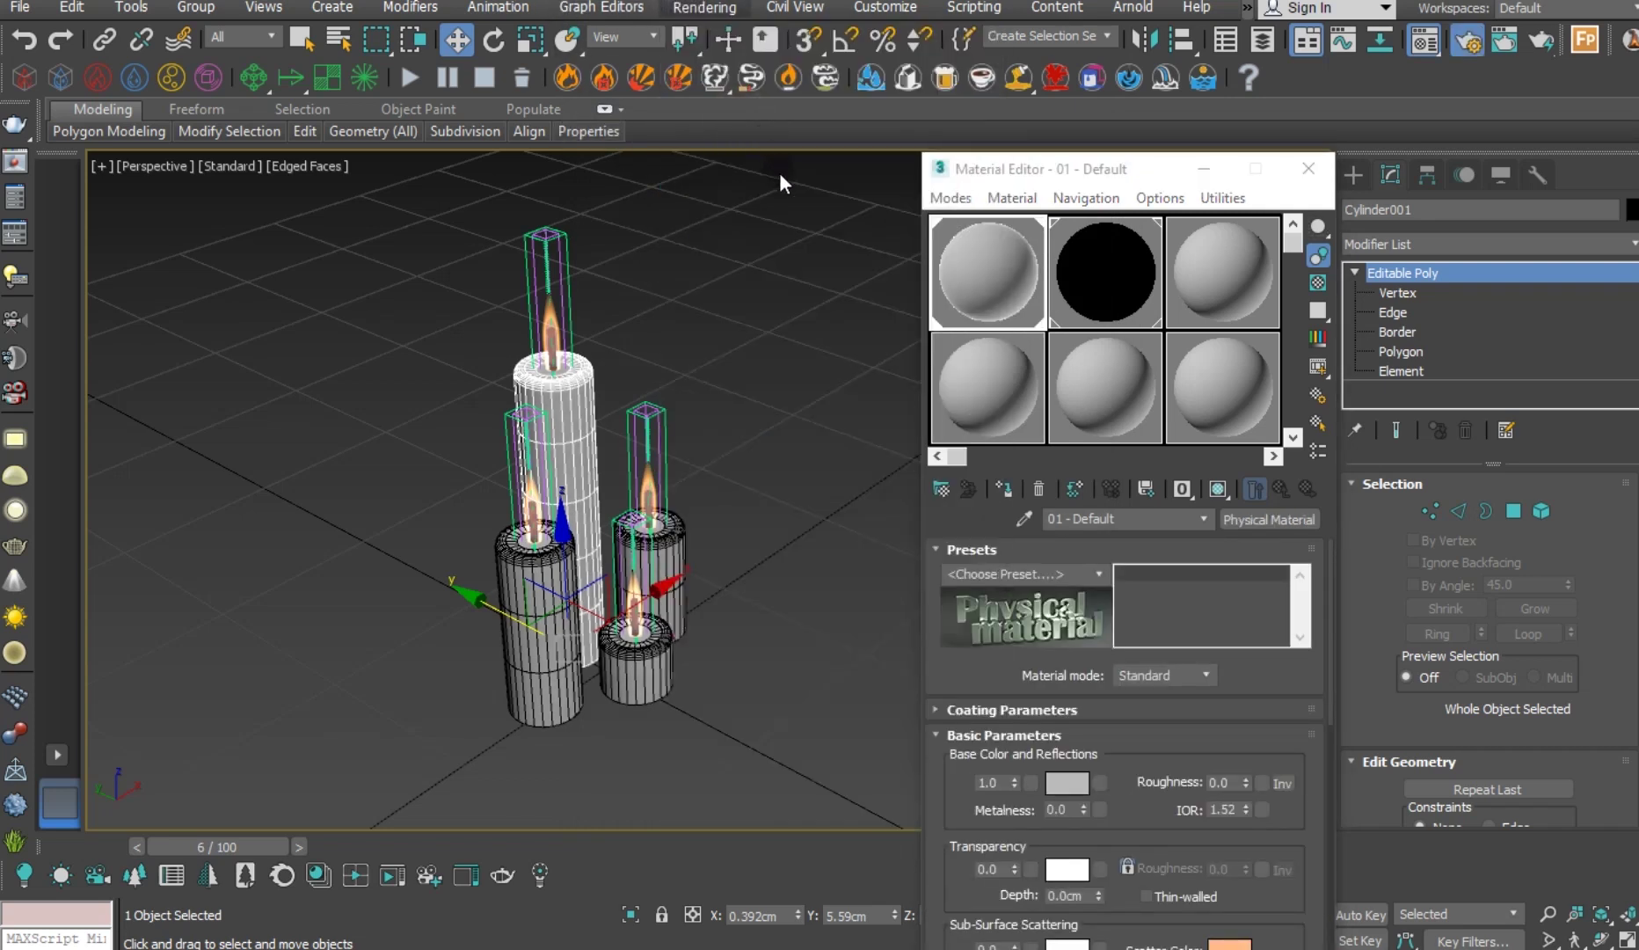
left_click(239, 253)
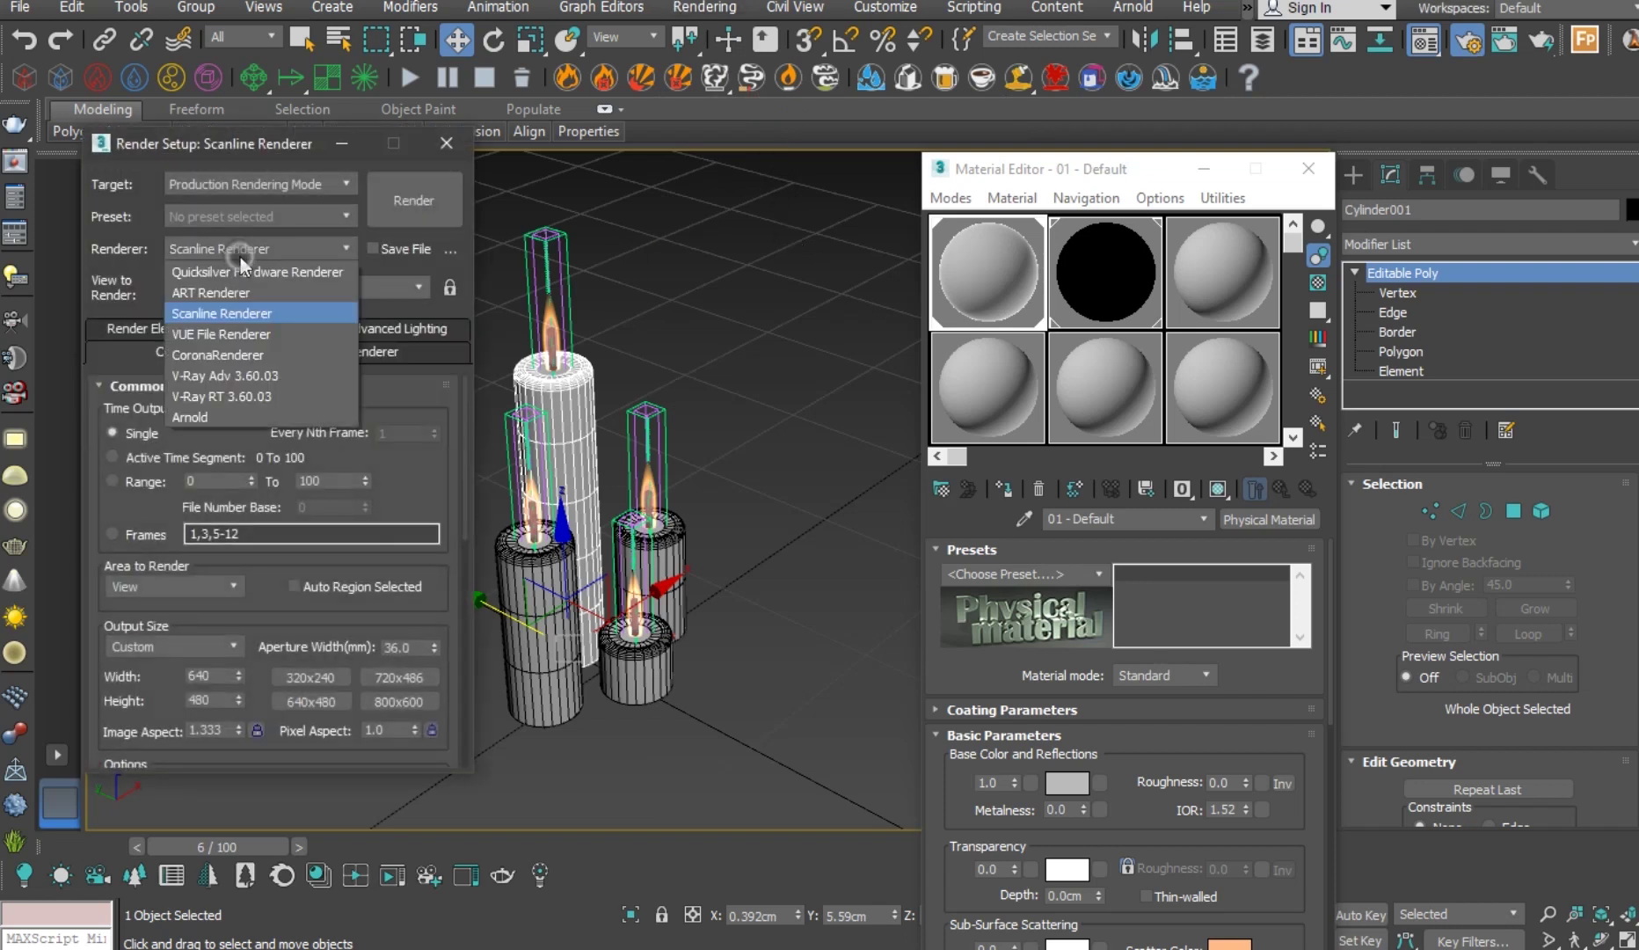
left_click(200, 376)
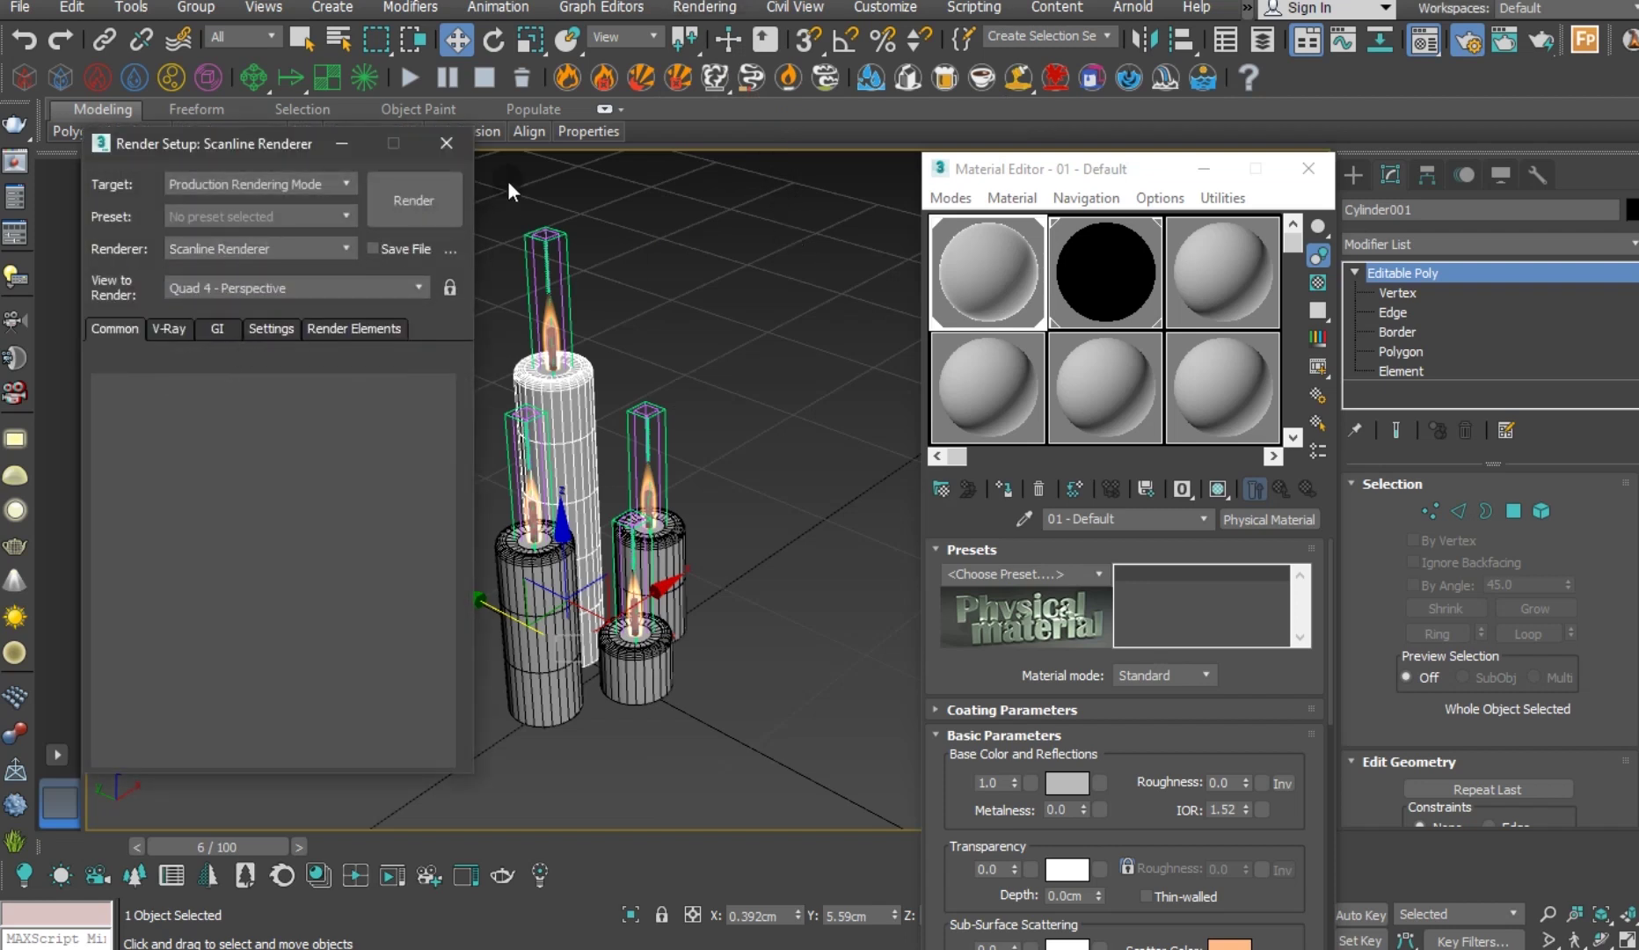
left_click(447, 142)
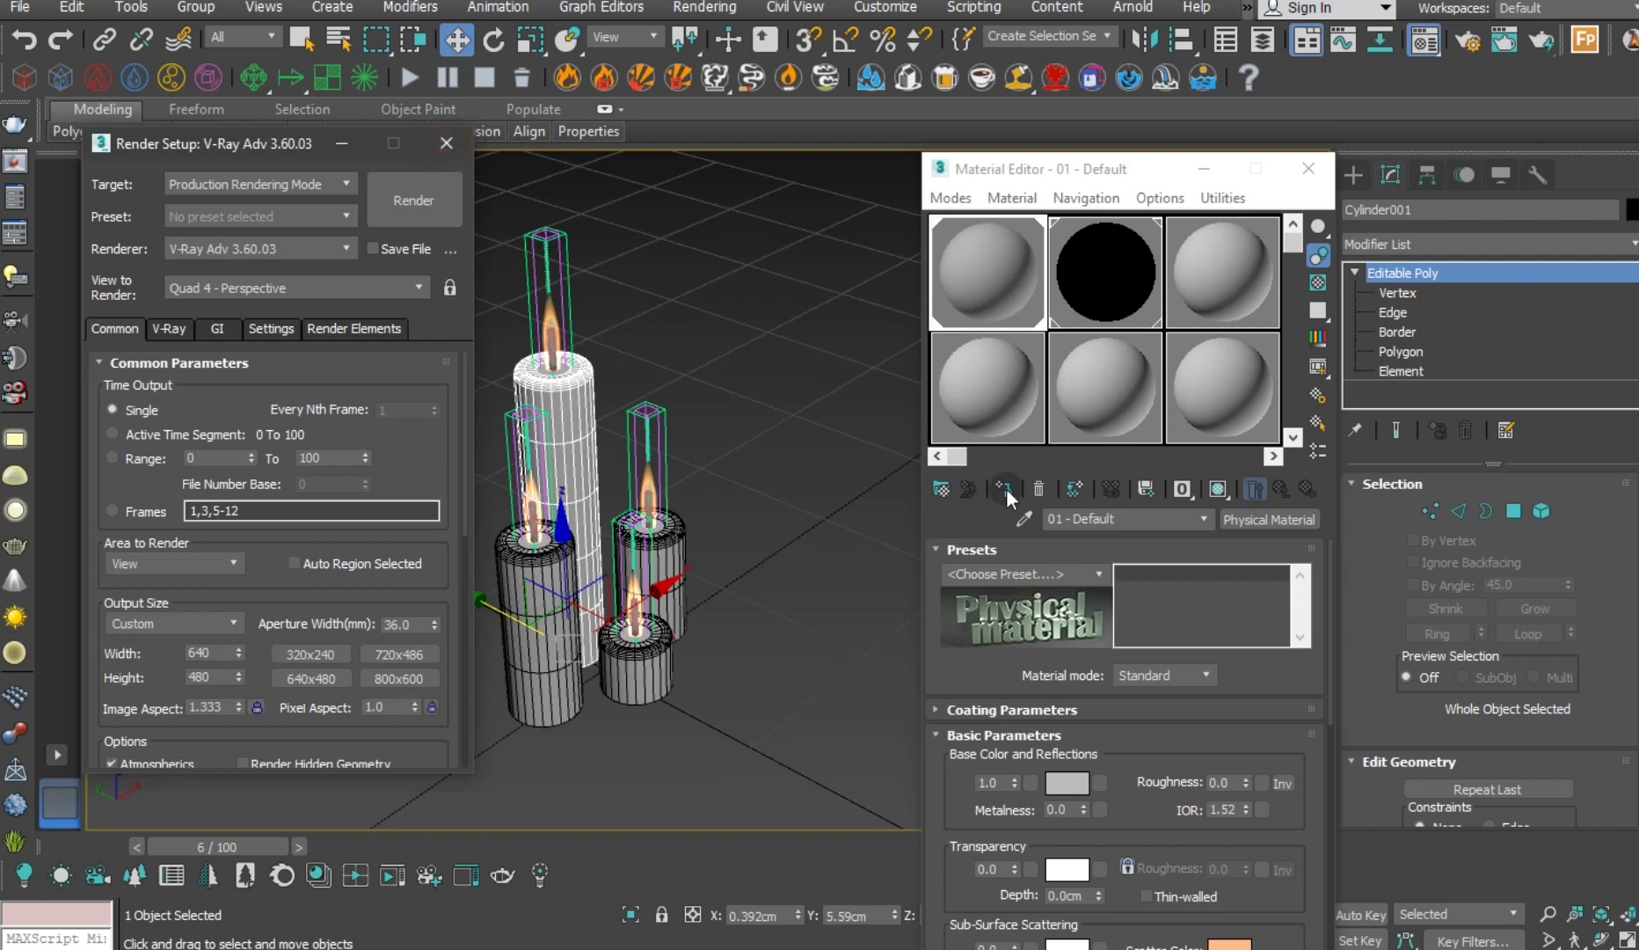
left_click(1086, 171)
left_click_drag(1087, 171, 877, 61)
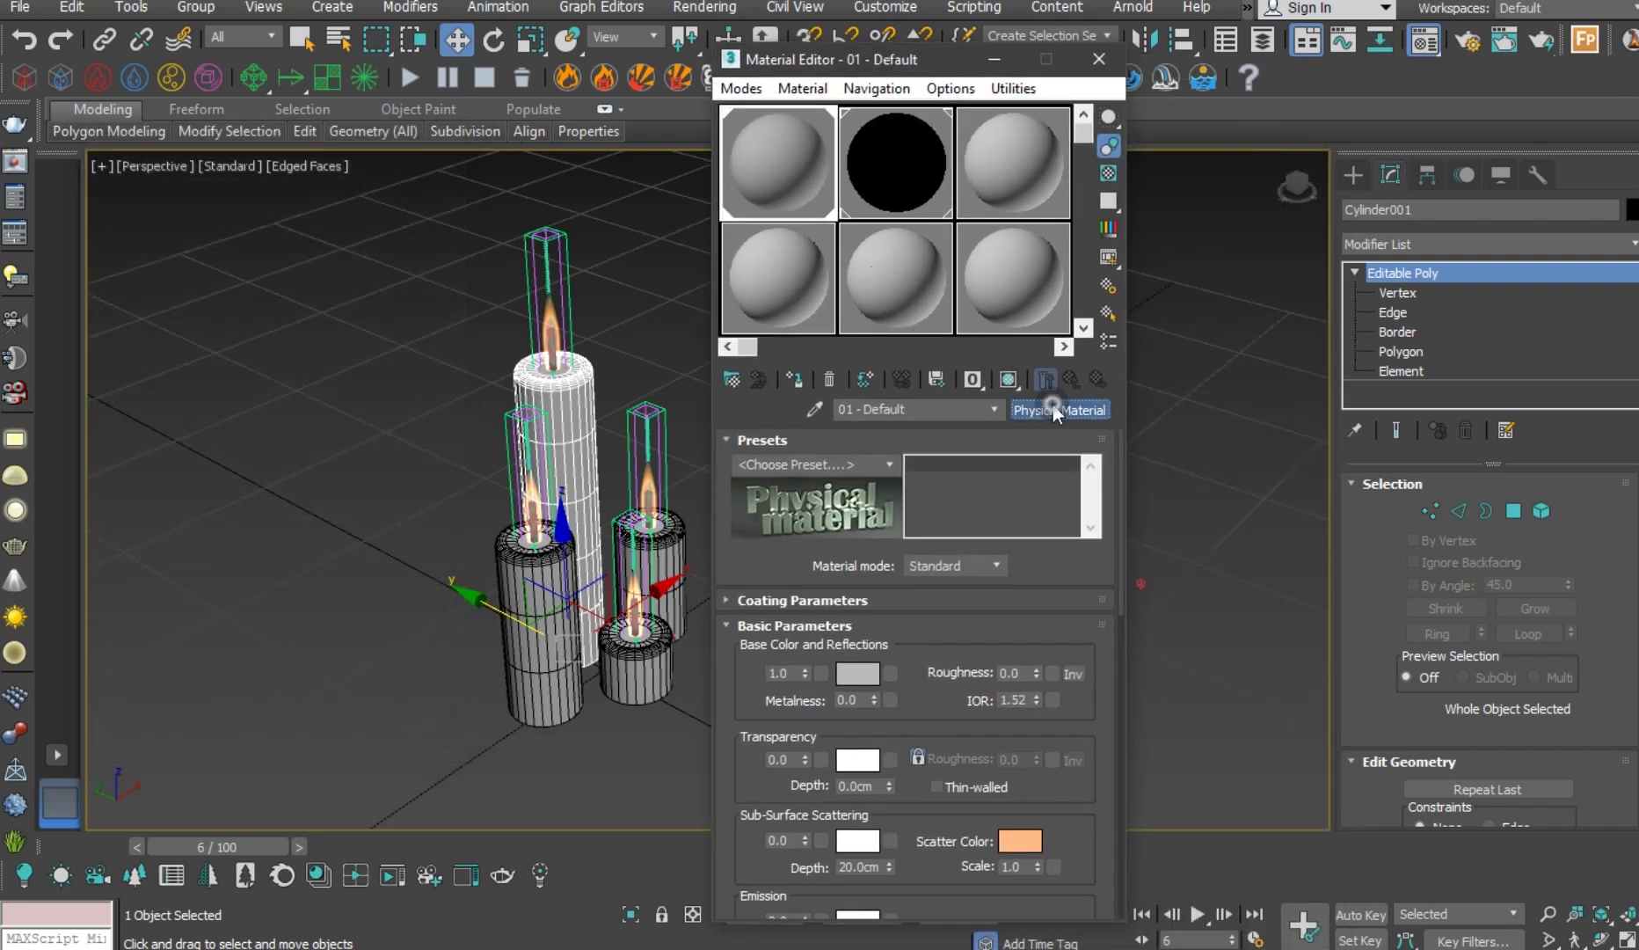
left_click(1055, 410)
Change material 01 - Default to a VRayMtl from the V-Ray category.
left_click(642, 543)
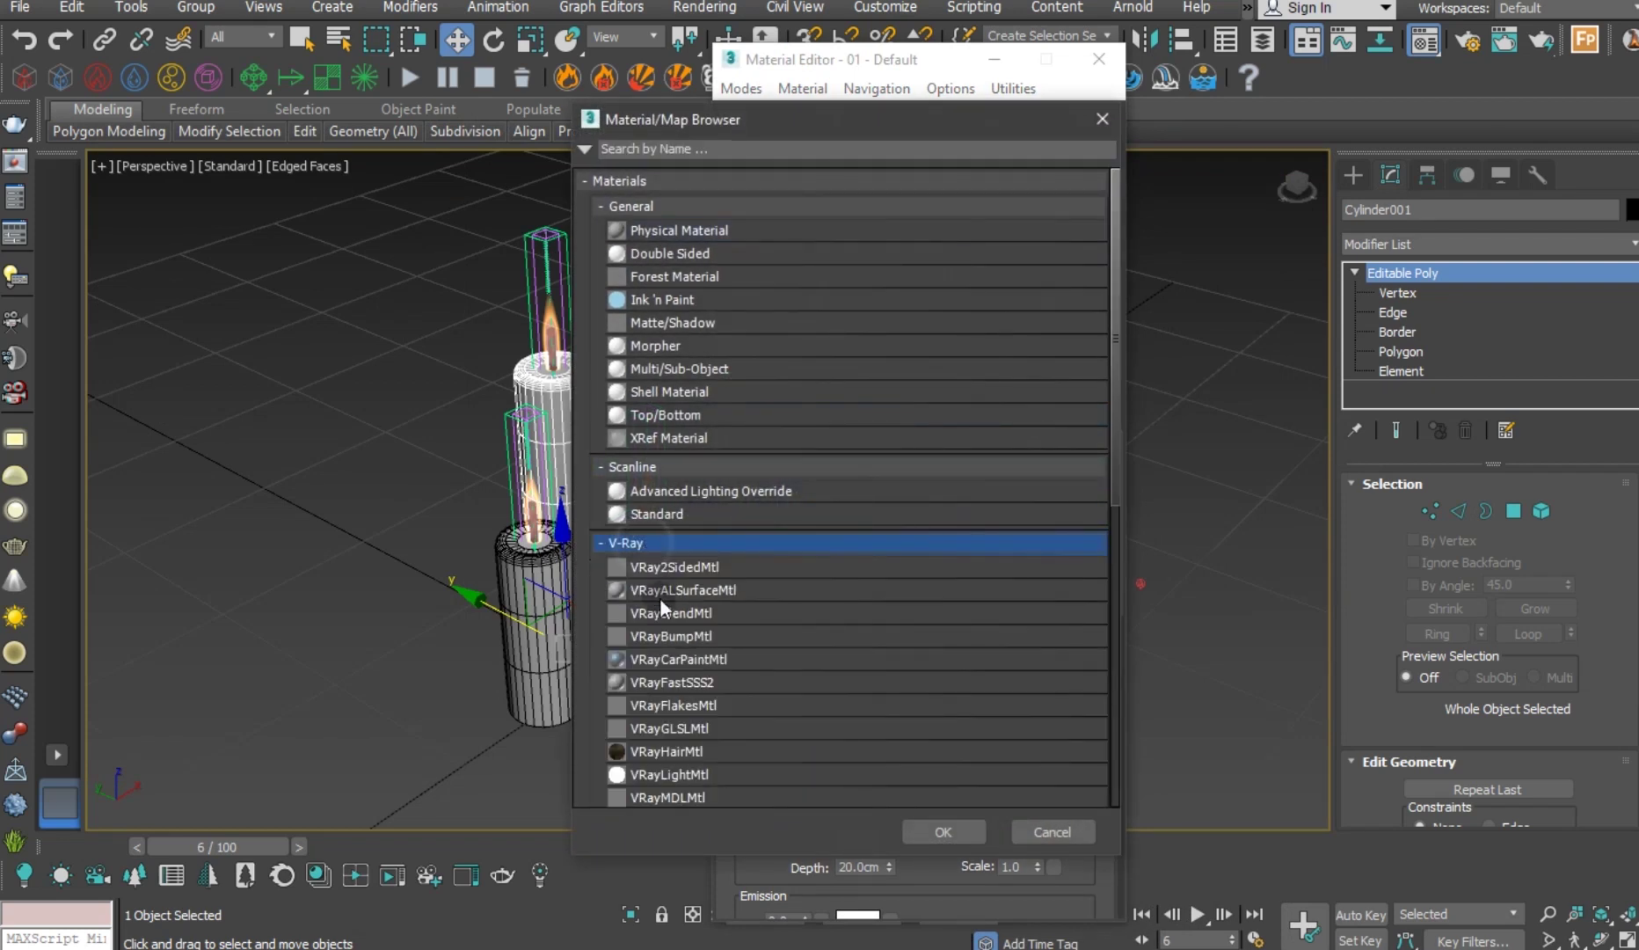
scroll(695, 747, "down", 1)
left_click(653, 742)
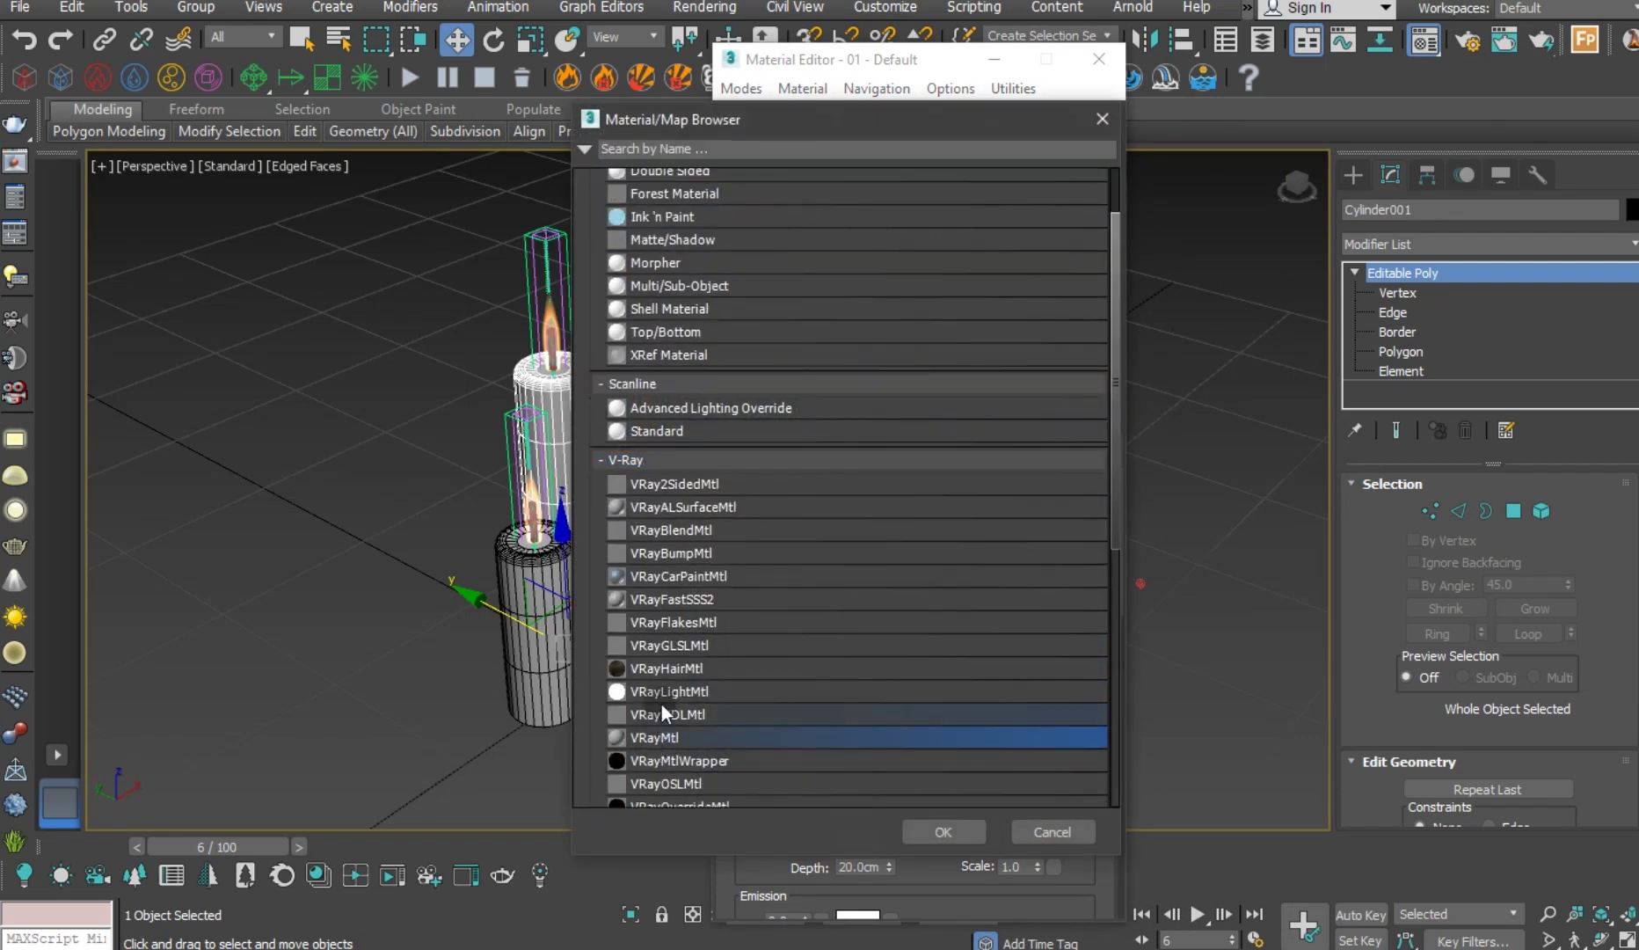
scroll(674, 582, "down", 1)
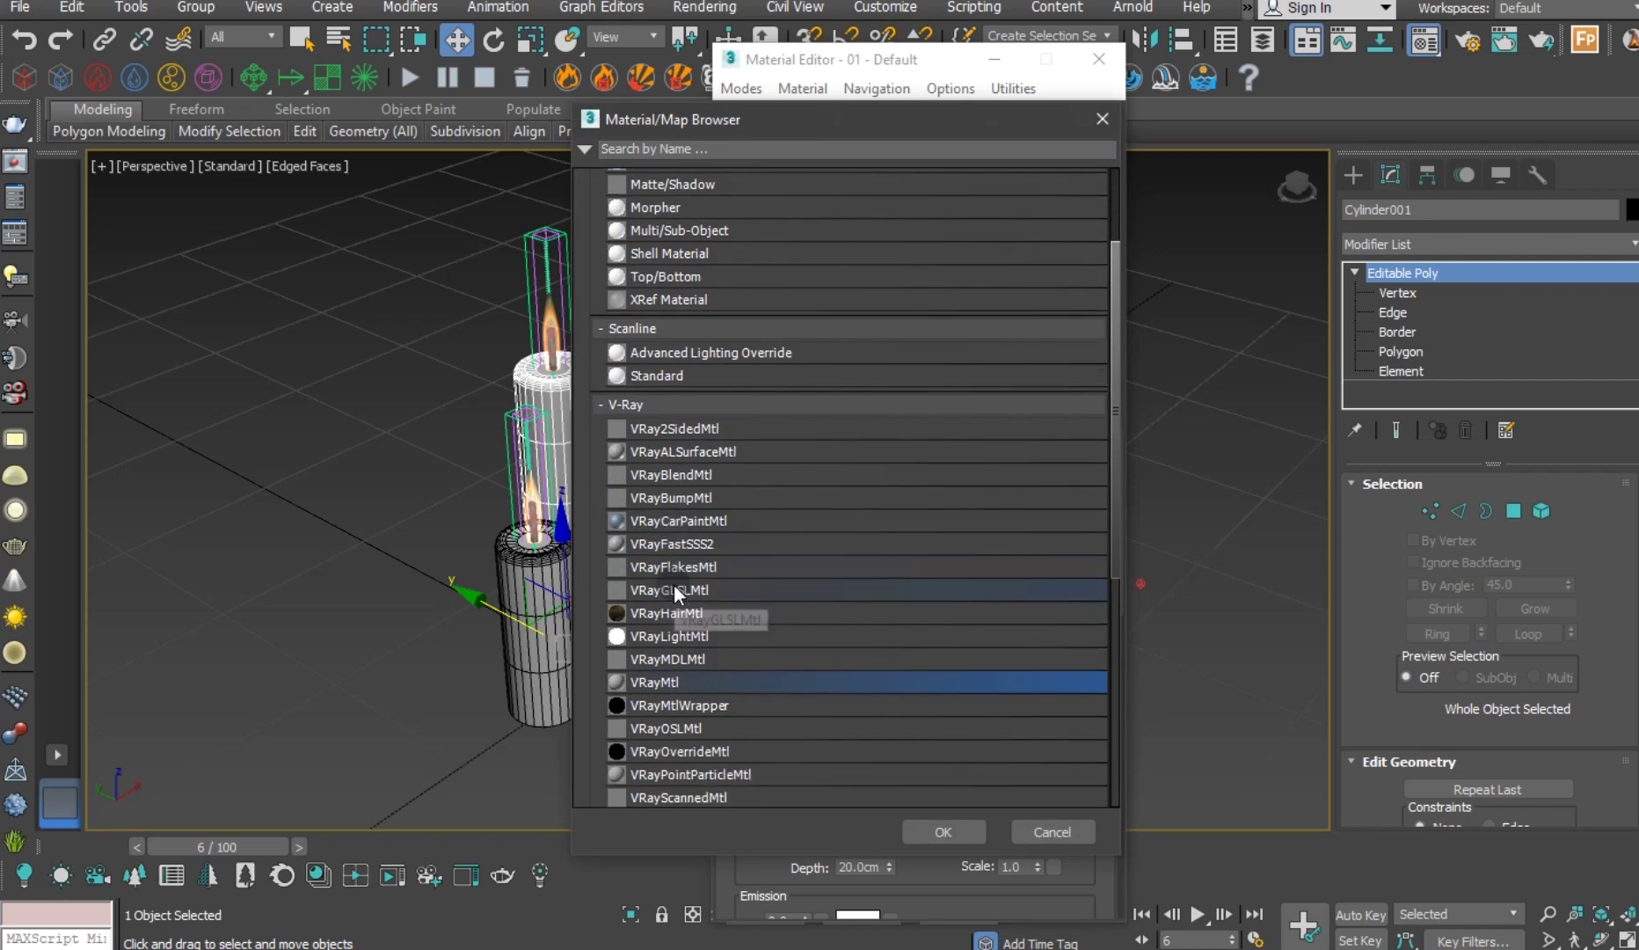
scroll(712, 722, "down", 1)
scroll(721, 725, "down", 1)
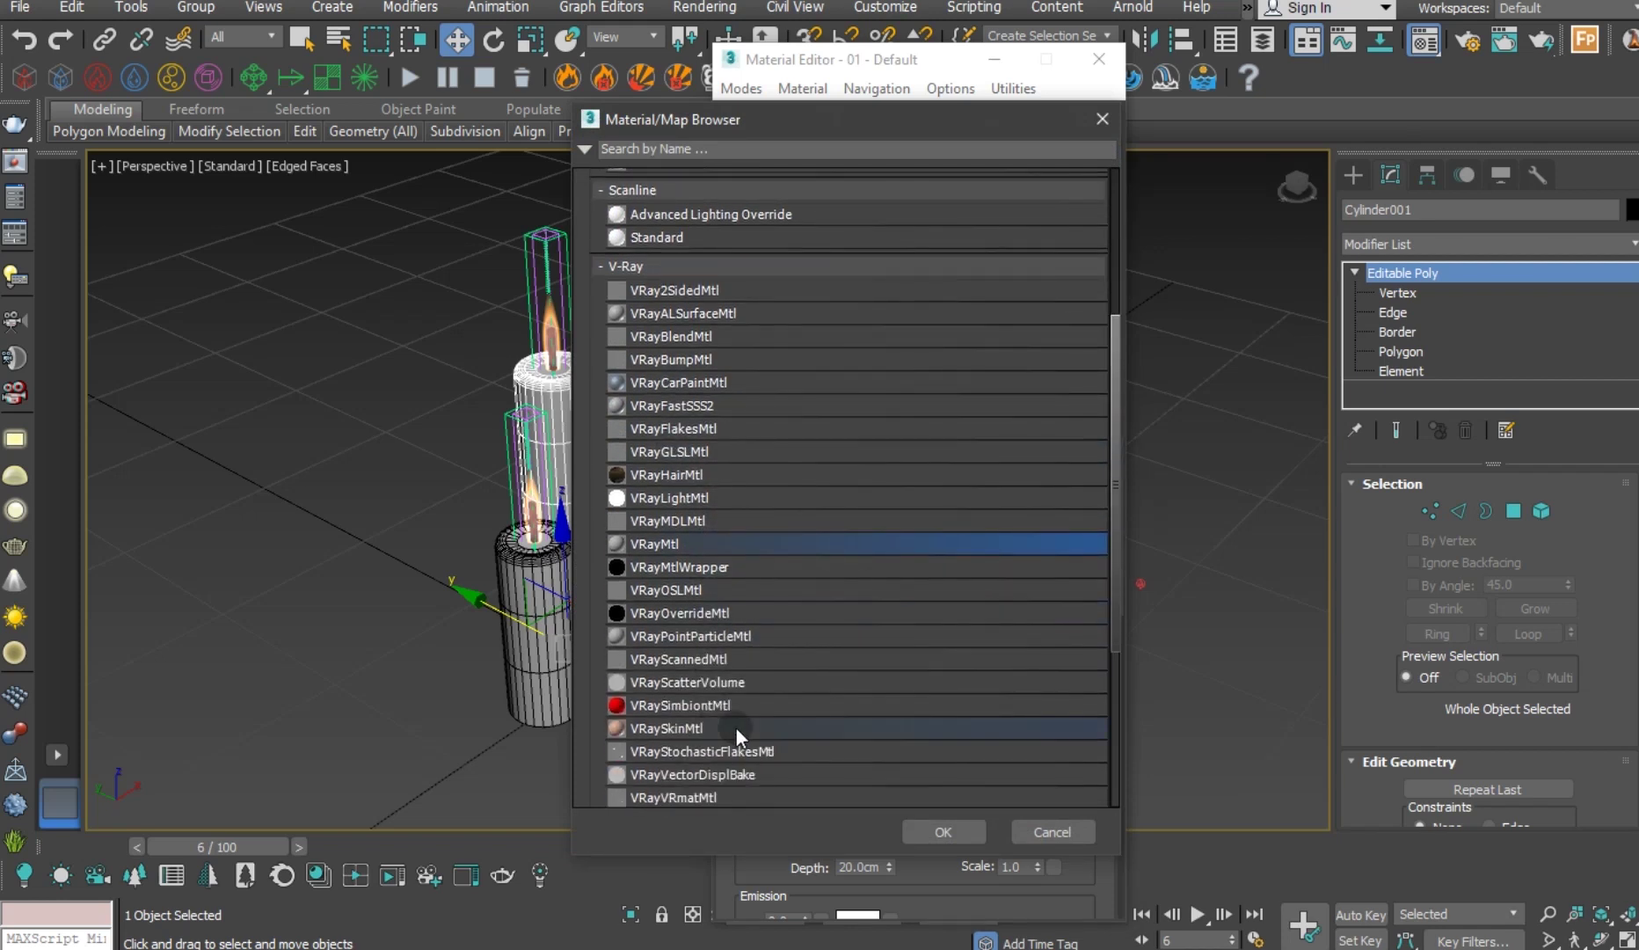
scroll(736, 729, "down", 1)
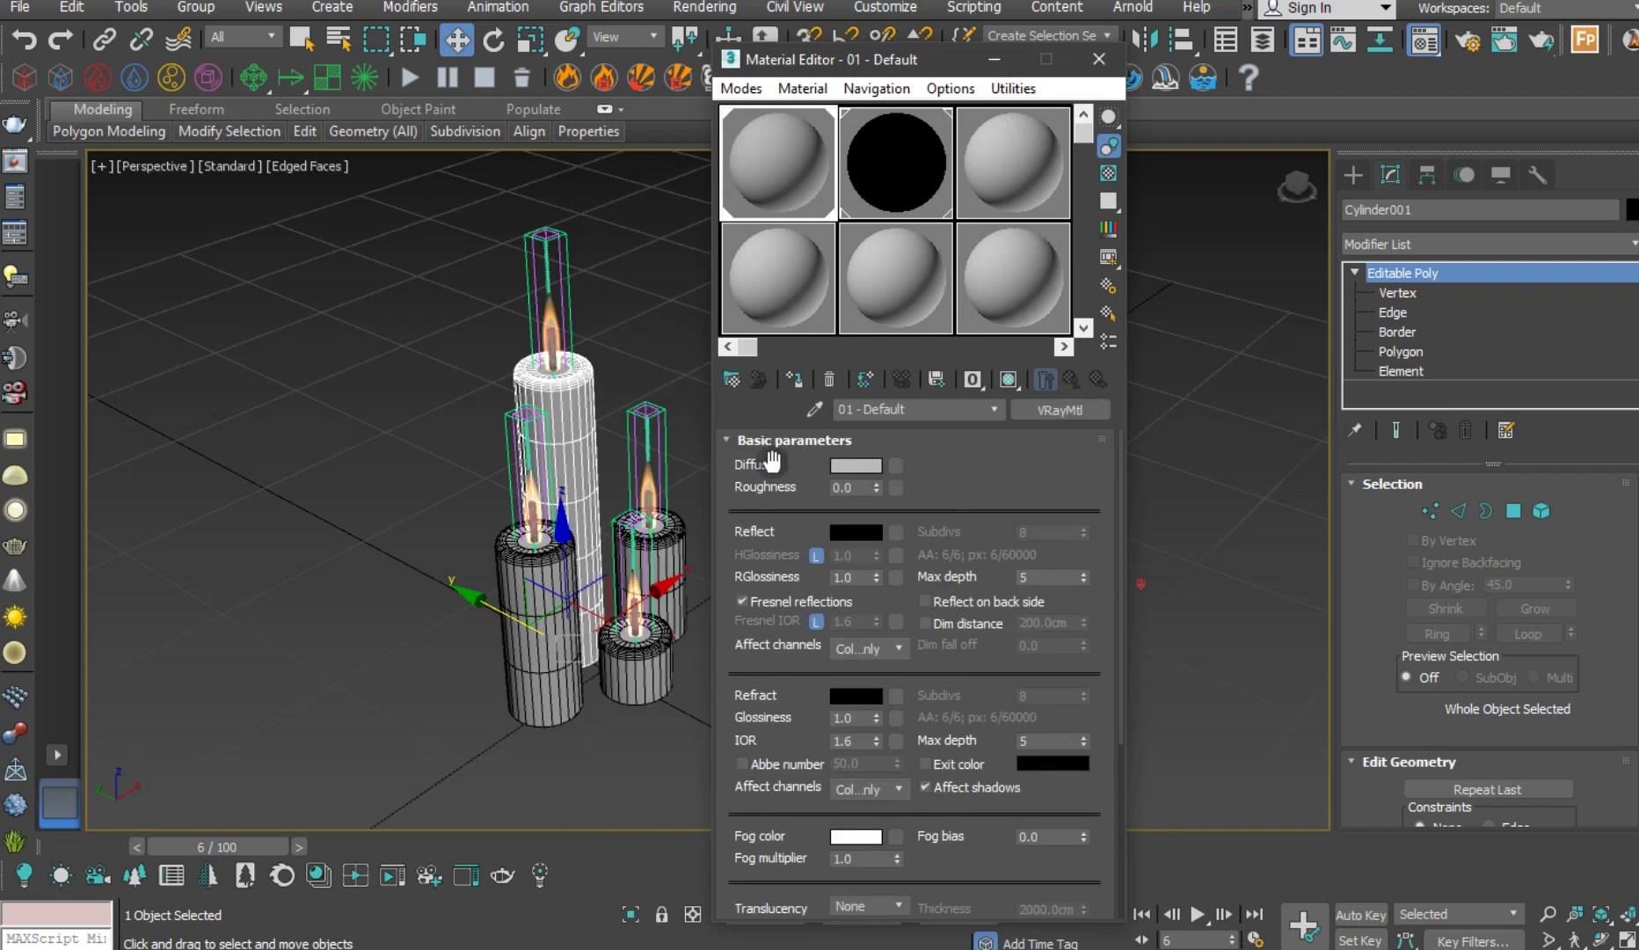
Set the VRayMtl diffuse colour to pale peach, RGB 246/210/154.
left_click(840, 466)
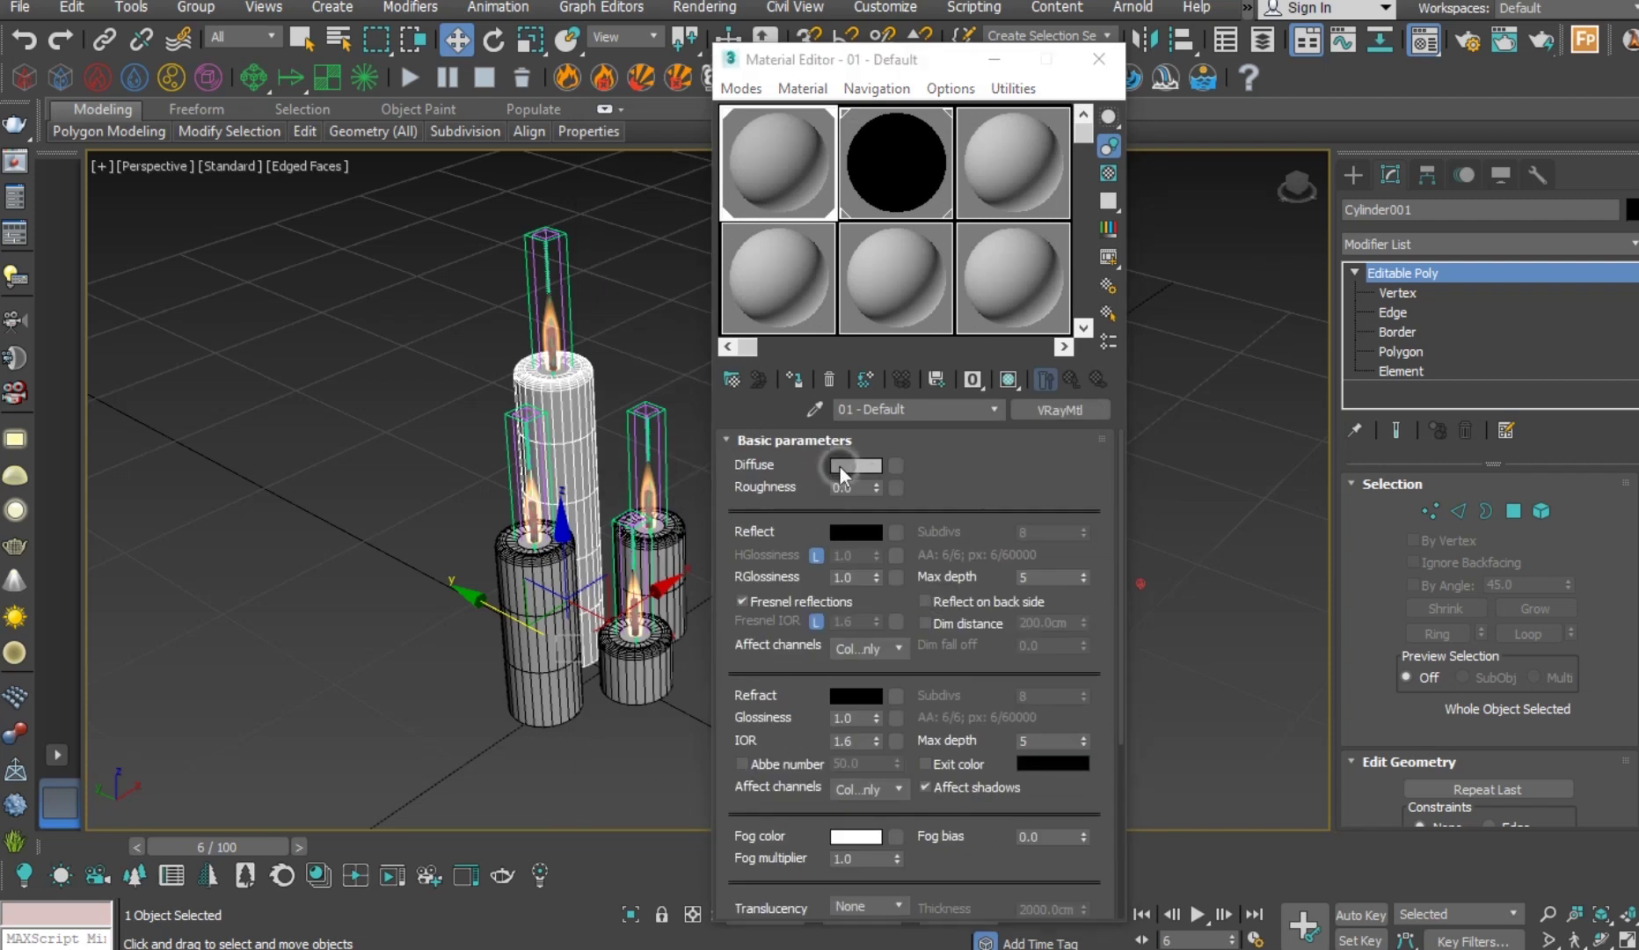
left_click(482, 136)
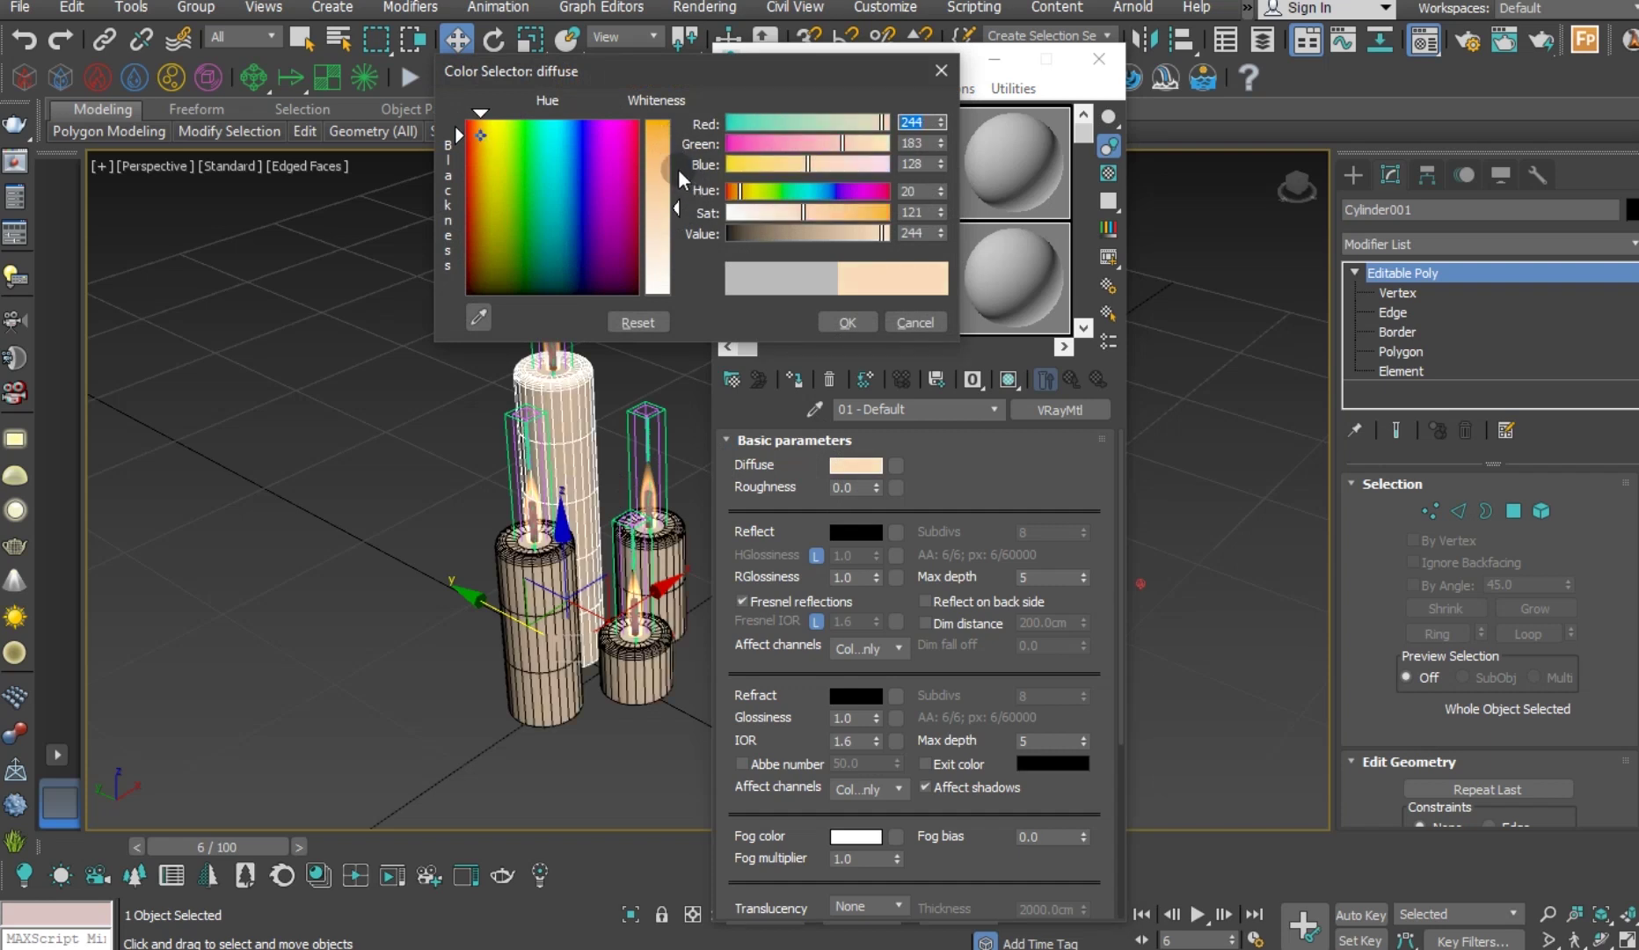
left_click_drag(664, 187, 664, 217)
left_click_drag(667, 218, 669, 227)
left_click(484, 137)
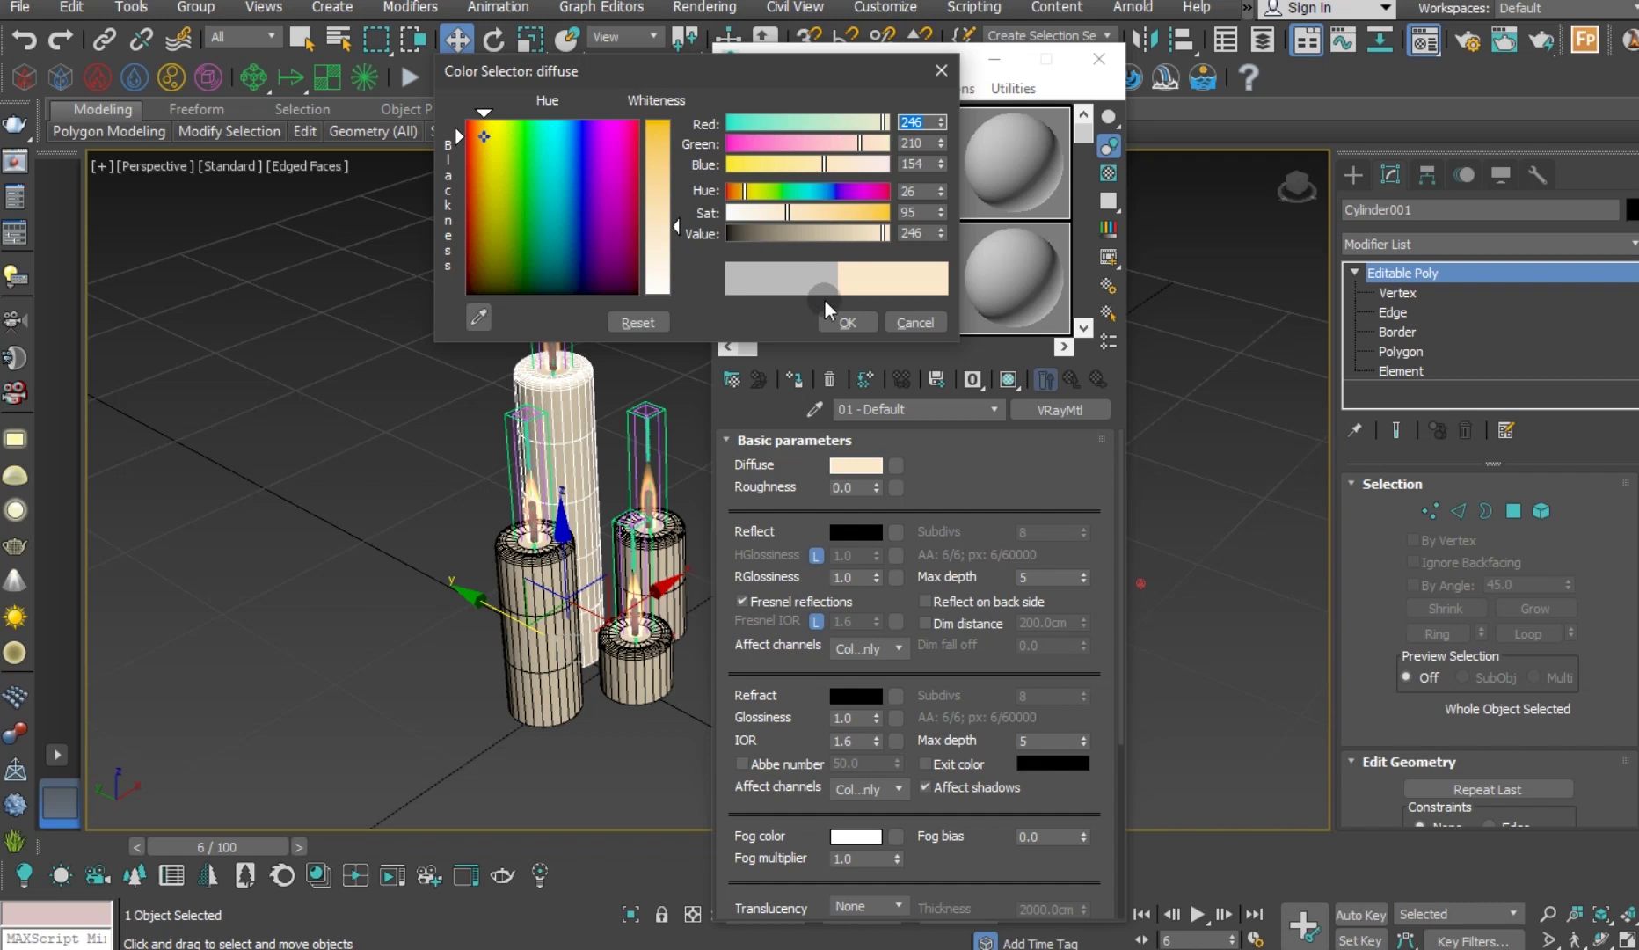
left_click(839, 321)
Set the reflect colour to light grey 198, hide edged faces, and show the material shaded.
scroll(970, 498, "down", 3)
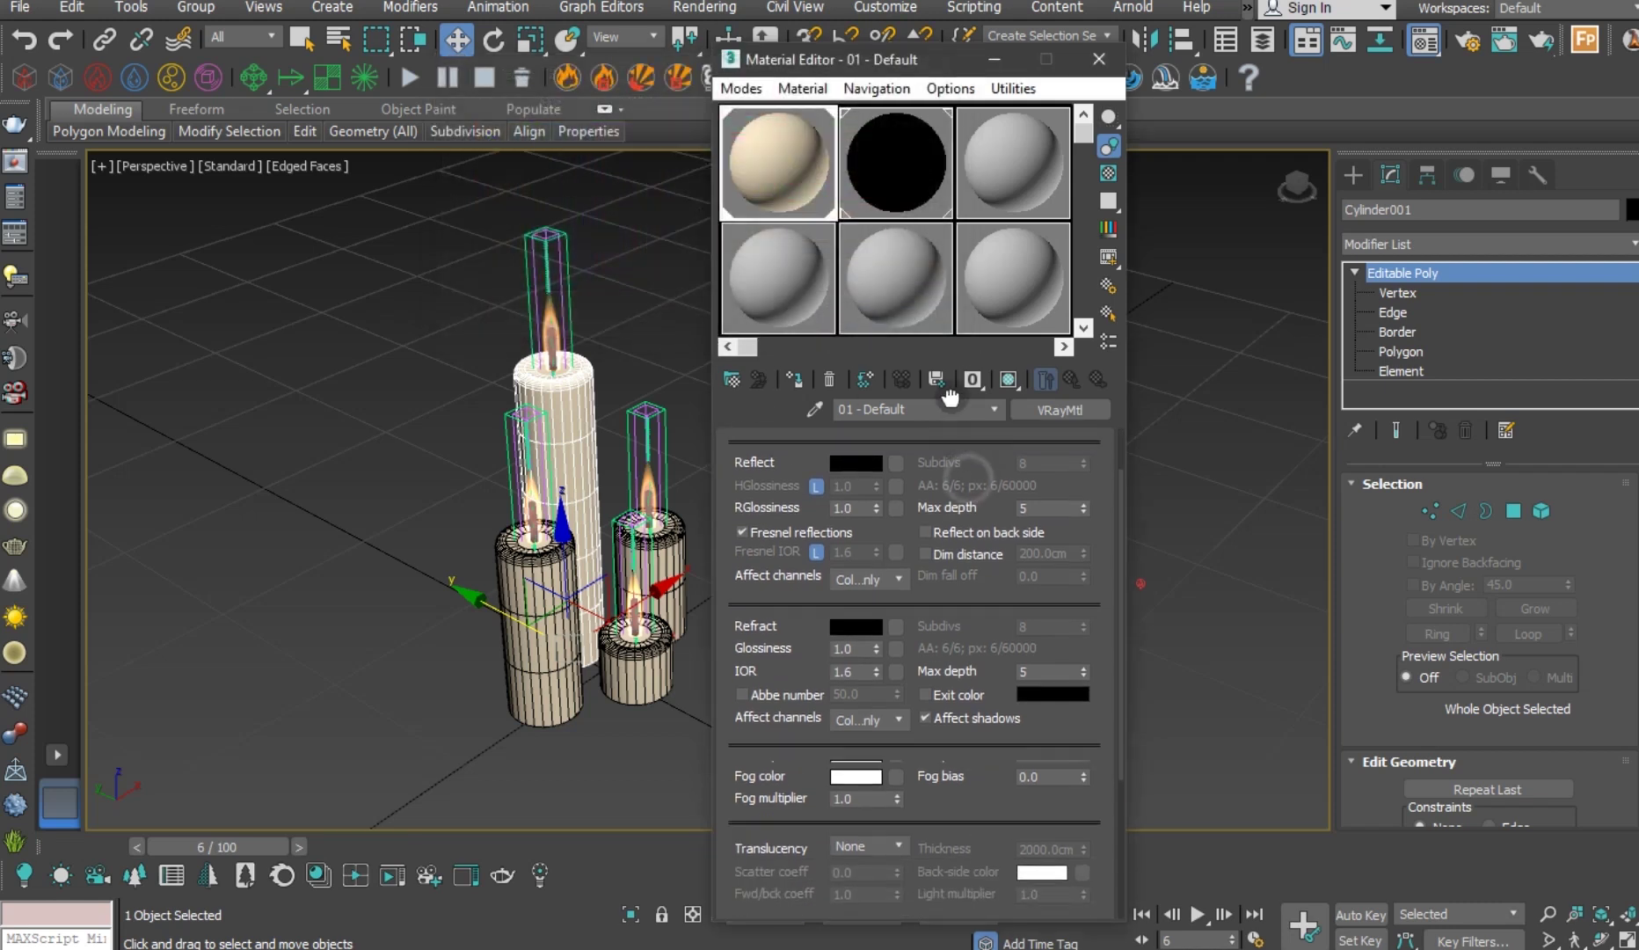
scroll(546, 444, "up", 3)
middle_click_drag(546, 444, 505, 402)
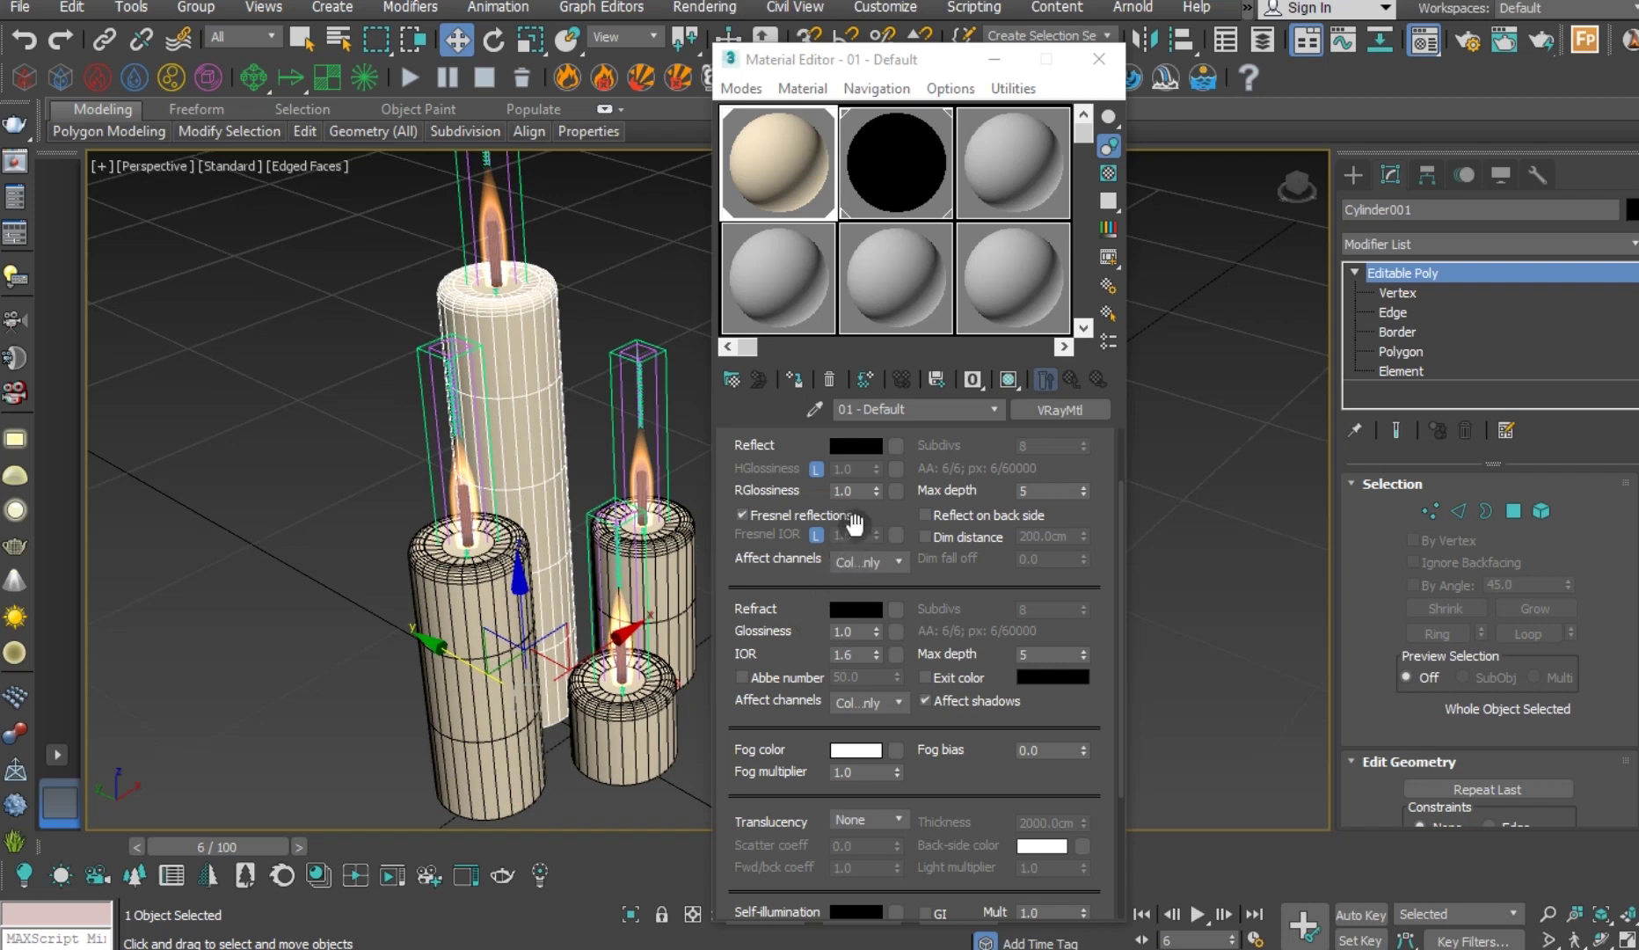
left_click(848, 451)
left_click_drag(700, 67, 933, 78)
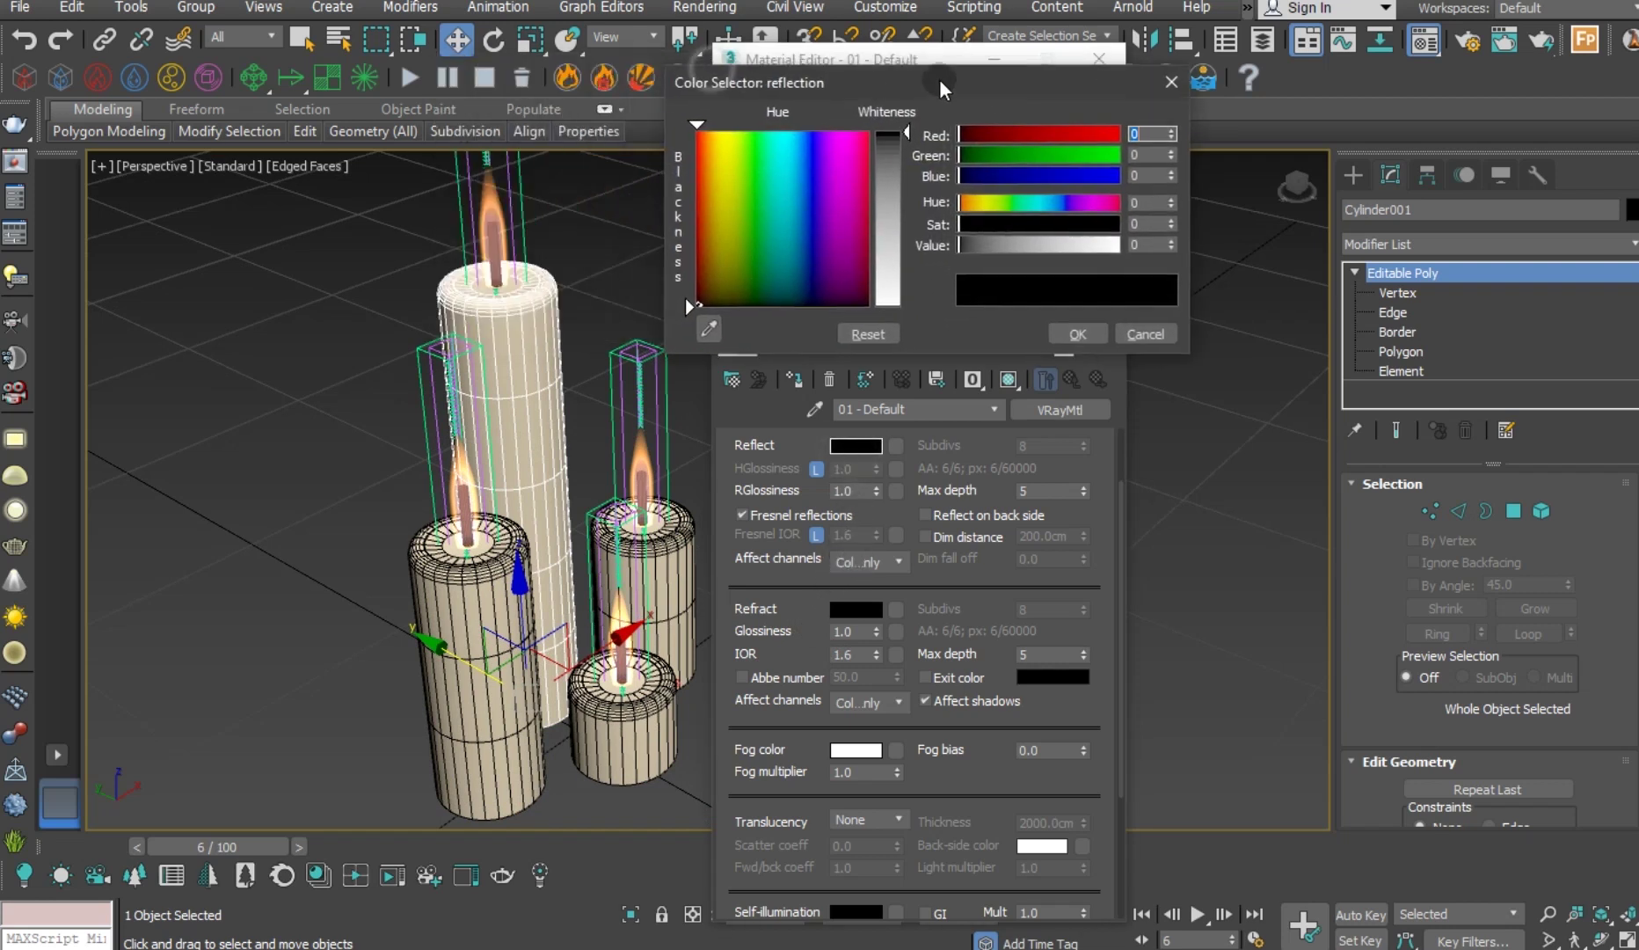
left_click(277, 163)
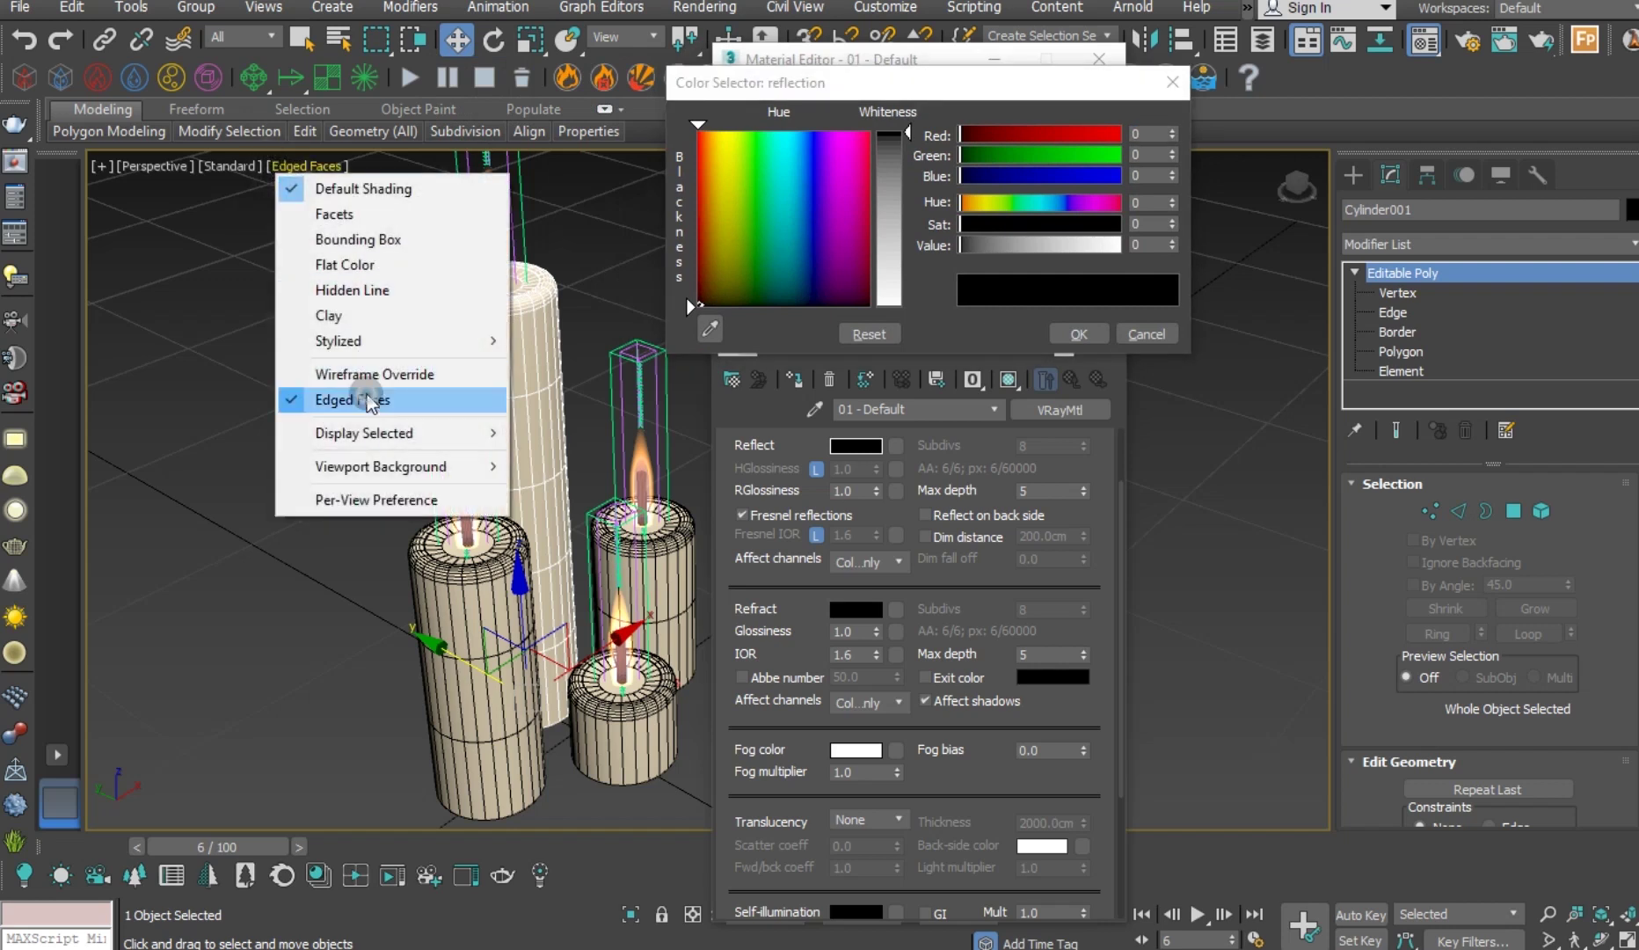
left_click(366, 394)
left_click_drag(882, 204, 886, 268)
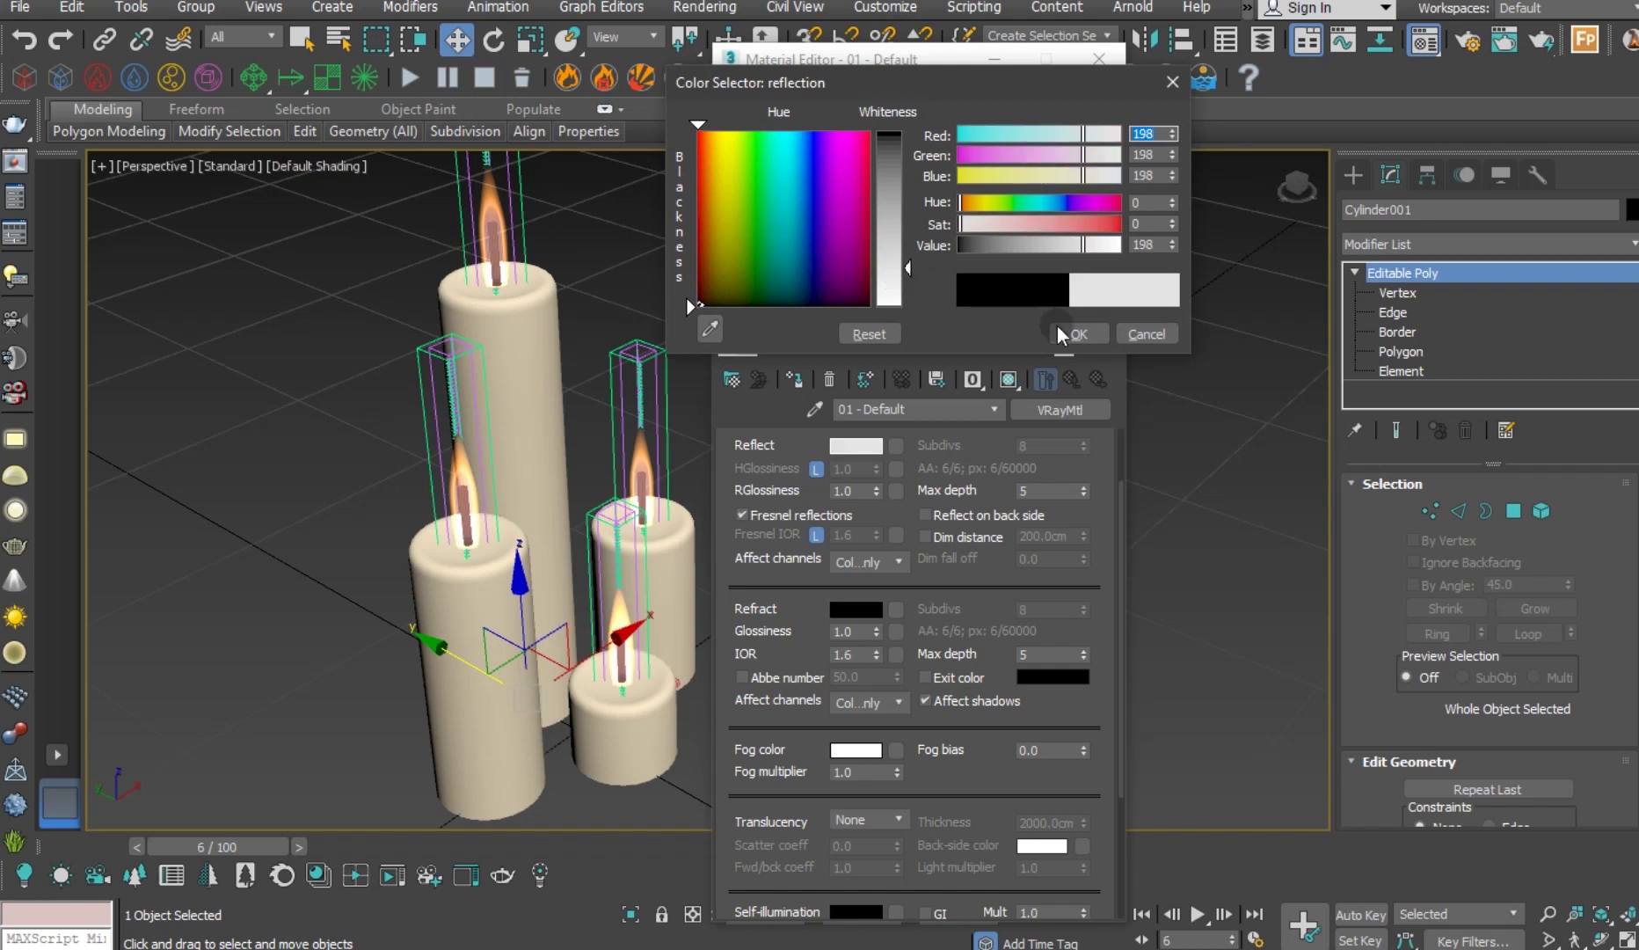
left_click(1056, 325)
left_click(1010, 378)
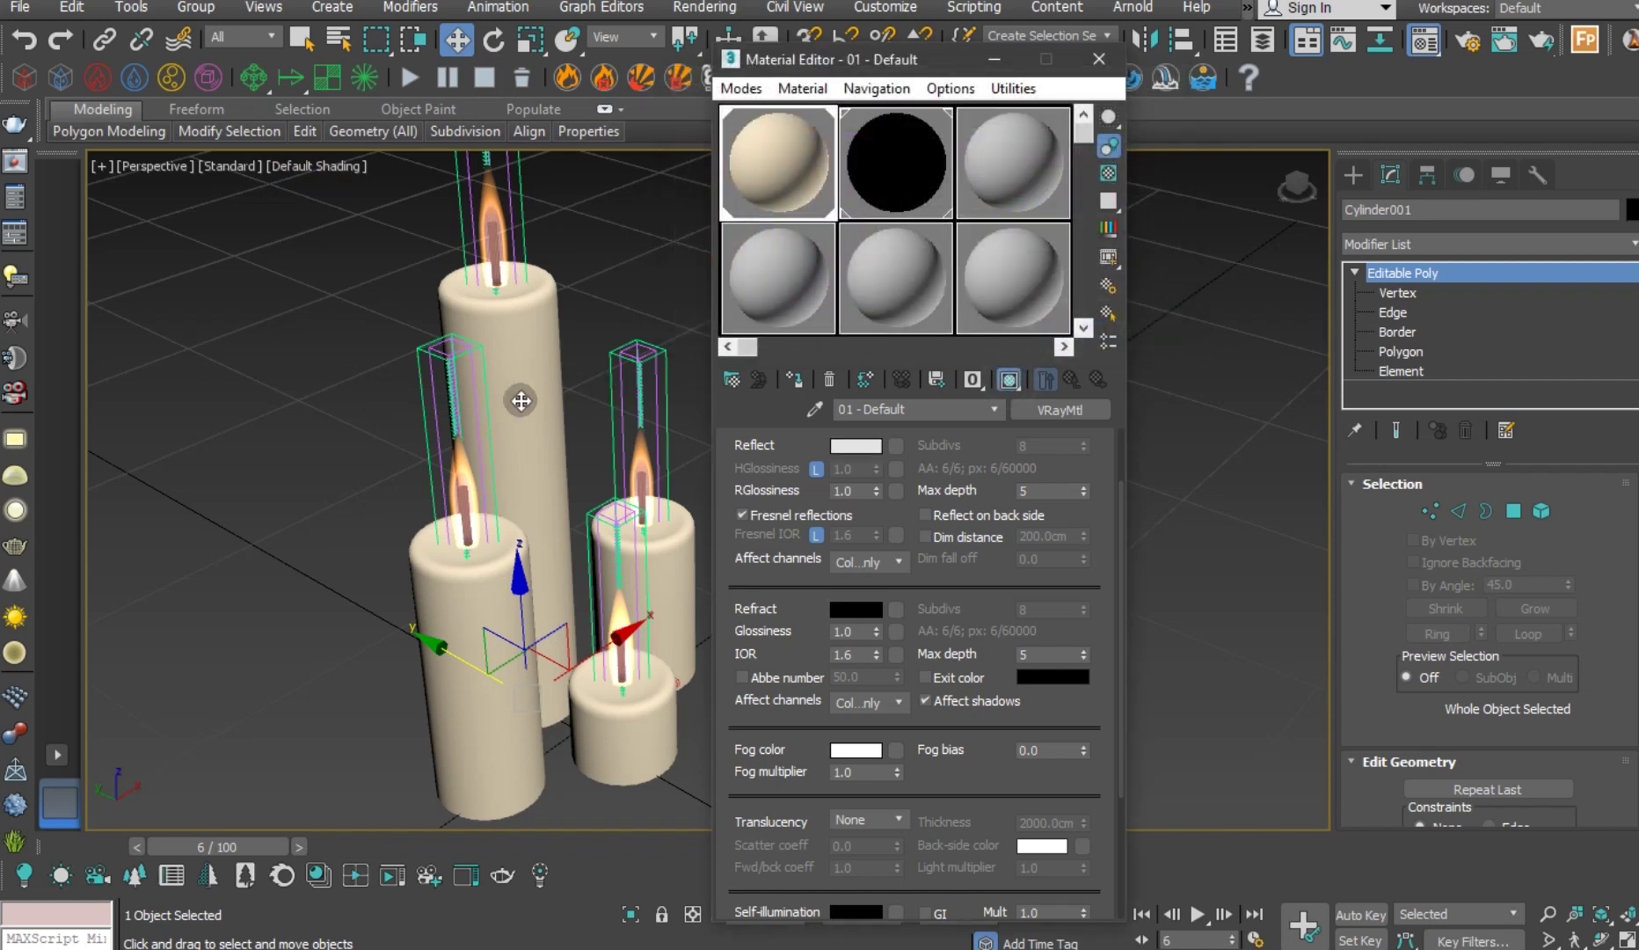
Select all four candles and assign them the peach wax material.
left_click(521, 400)
left_click(466, 708, "ctrl")
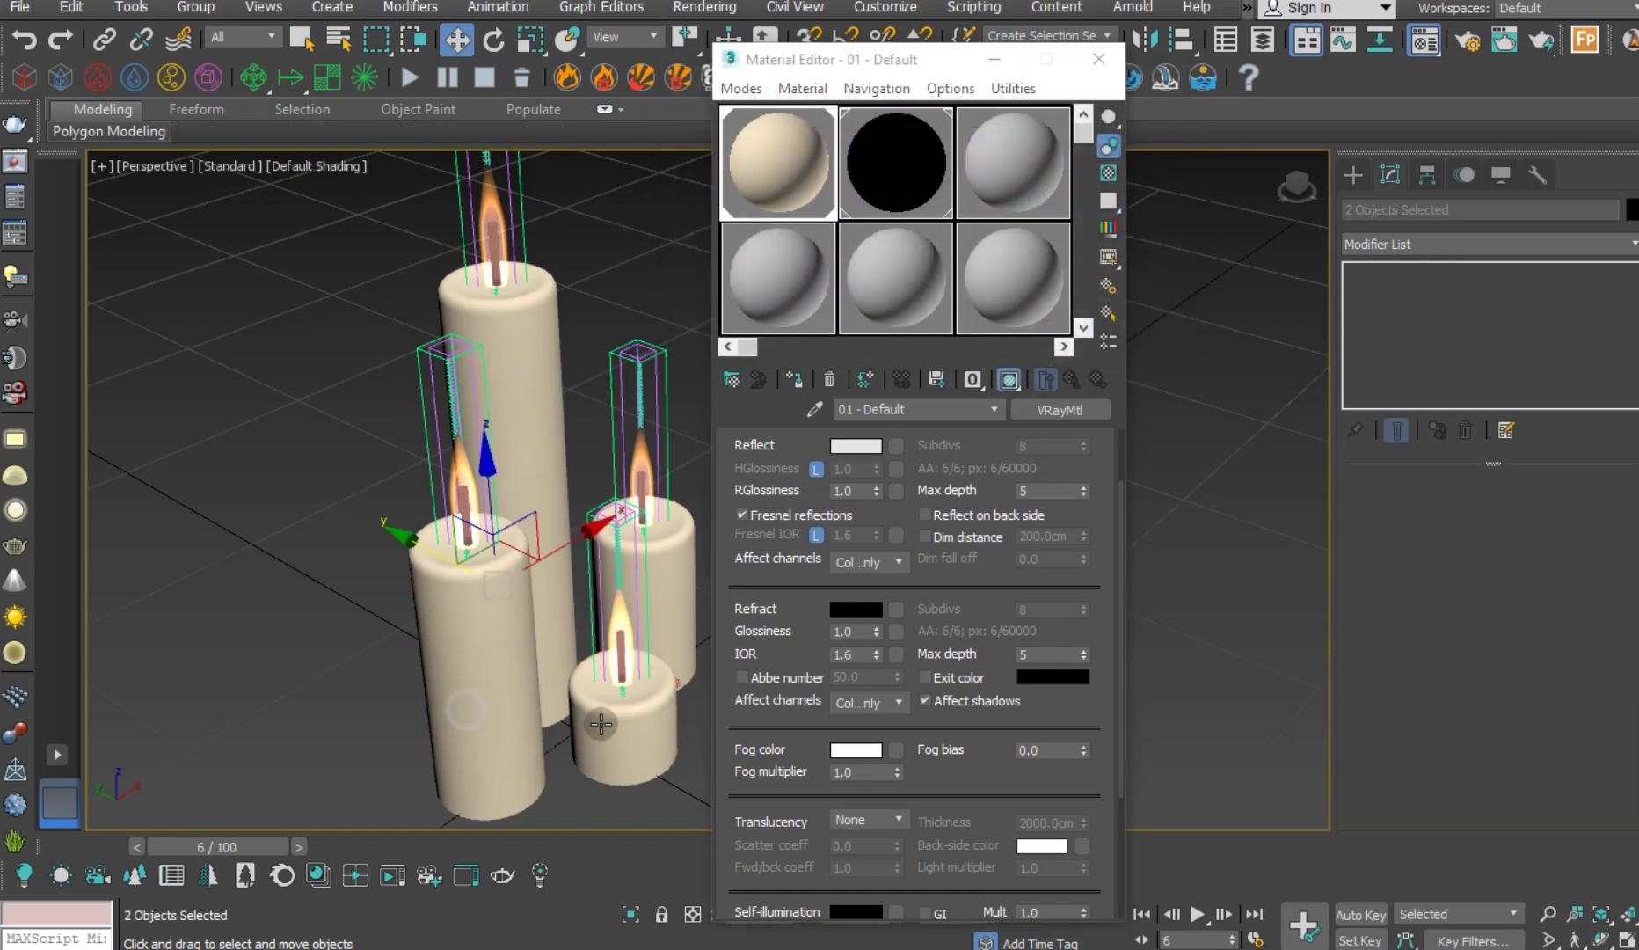
left_click(646, 721, "ctrl")
left_click(674, 604, "ctrl")
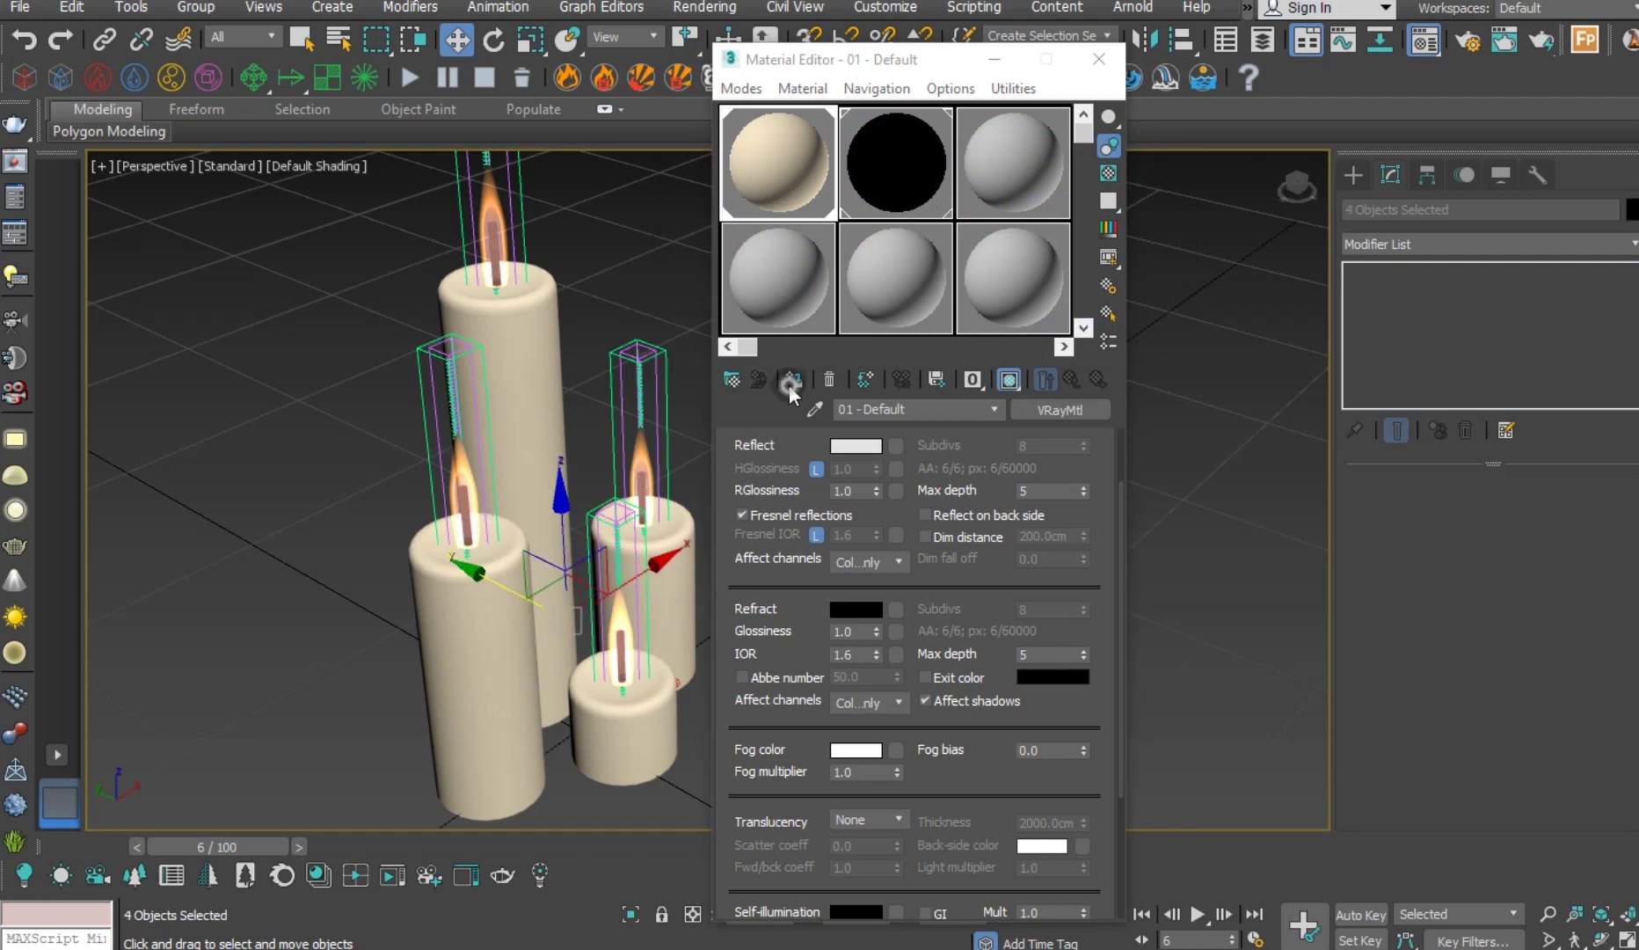
left_click(791, 383)
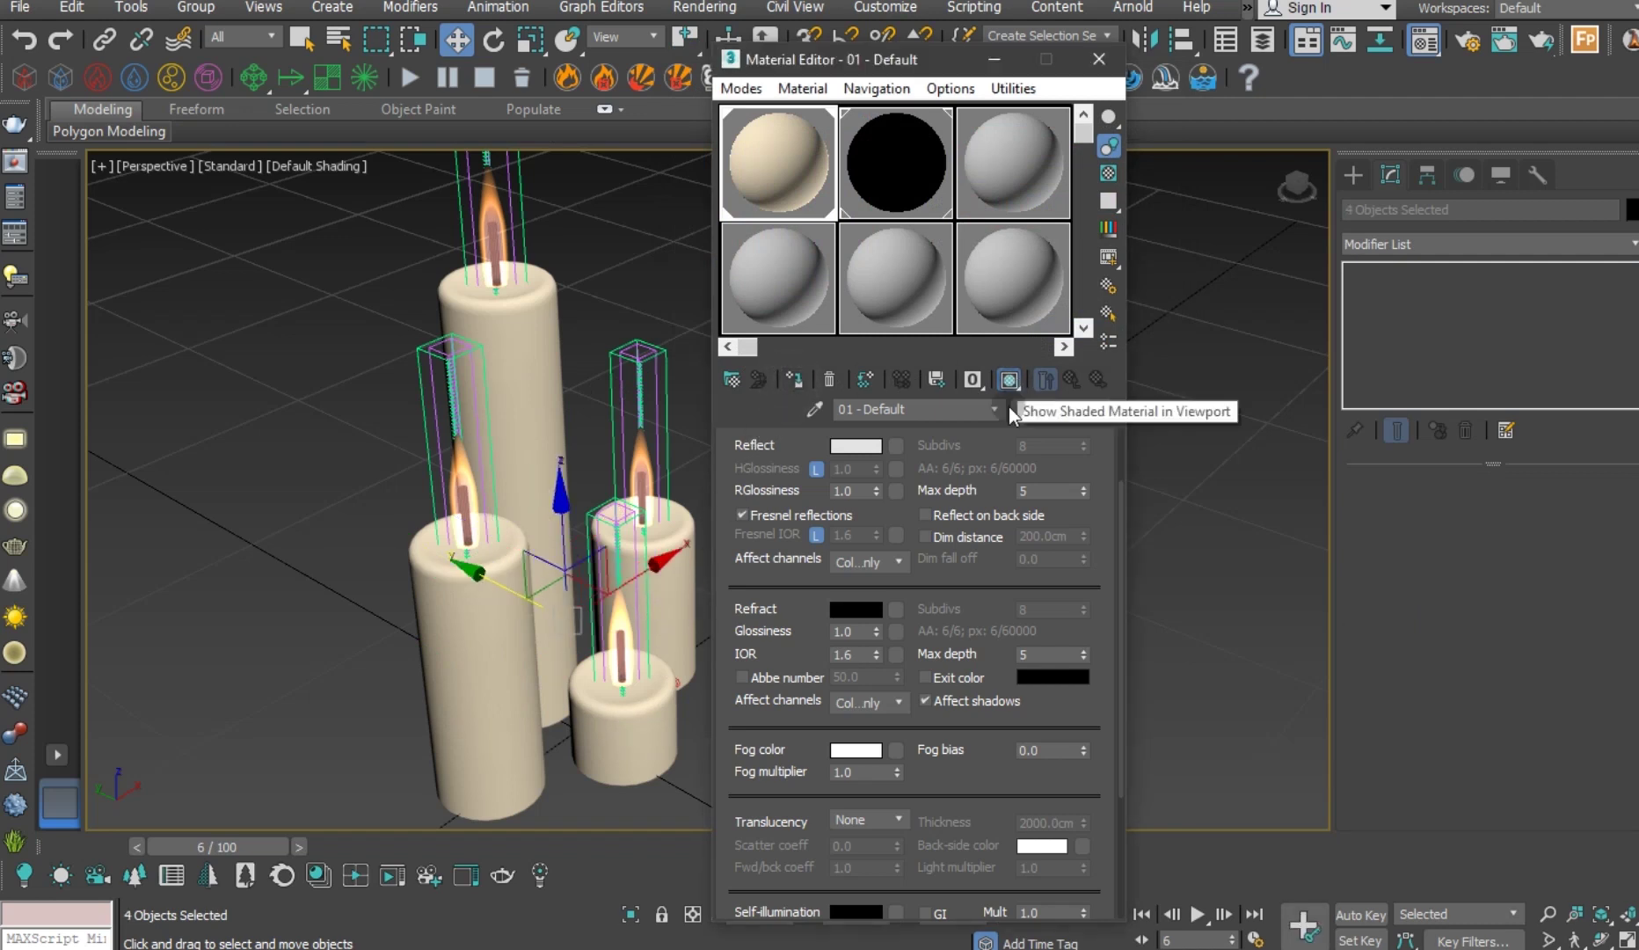
left_click(637, 809)
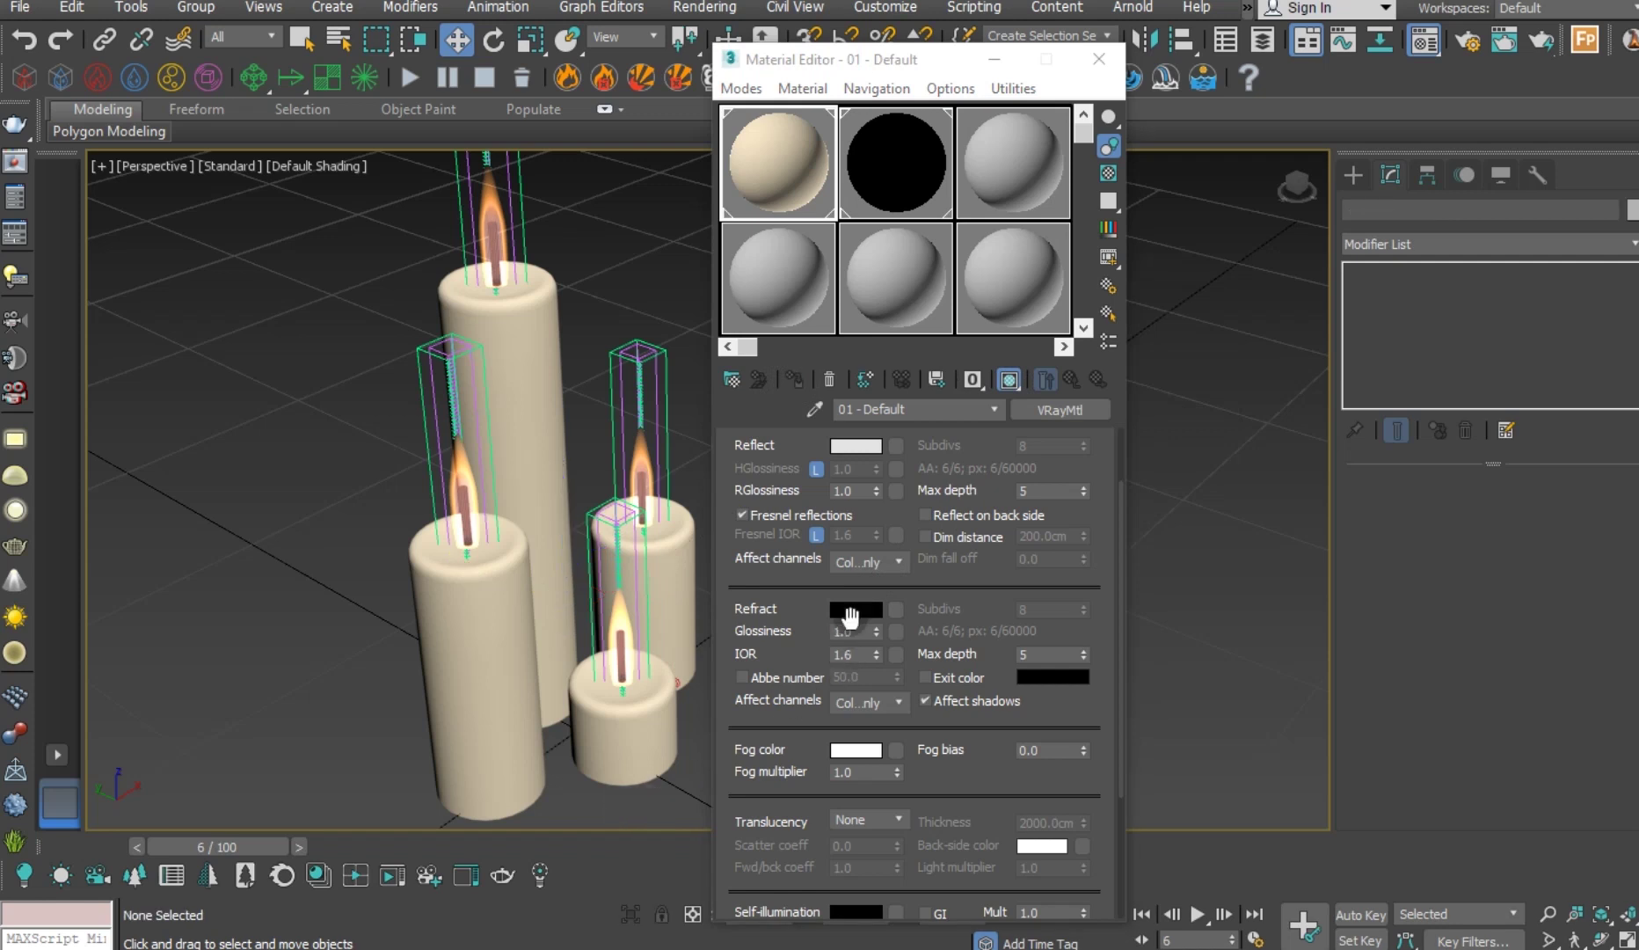
Set reflection glossiness to 0.68 and darken the reflect grey to 141.
mouse_move(879, 489)
left_mouse_down()
mouse_move(884, 538)
mouse_move(861, 561)
left_mouse_up()
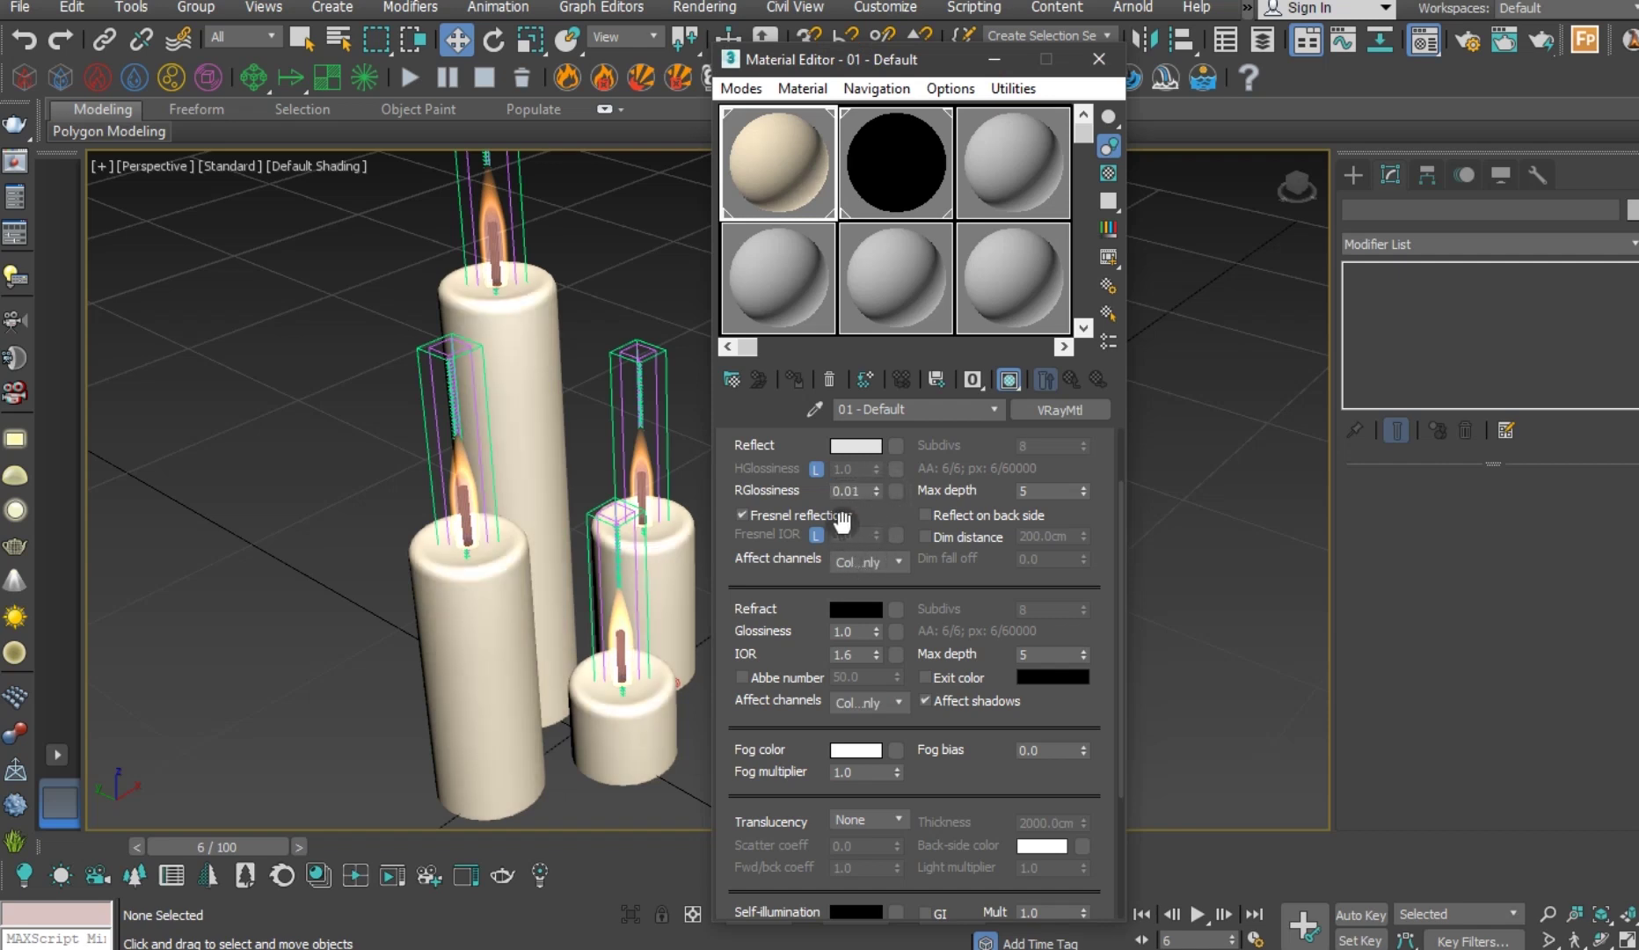
left_click_drag(876, 493, 886, 457)
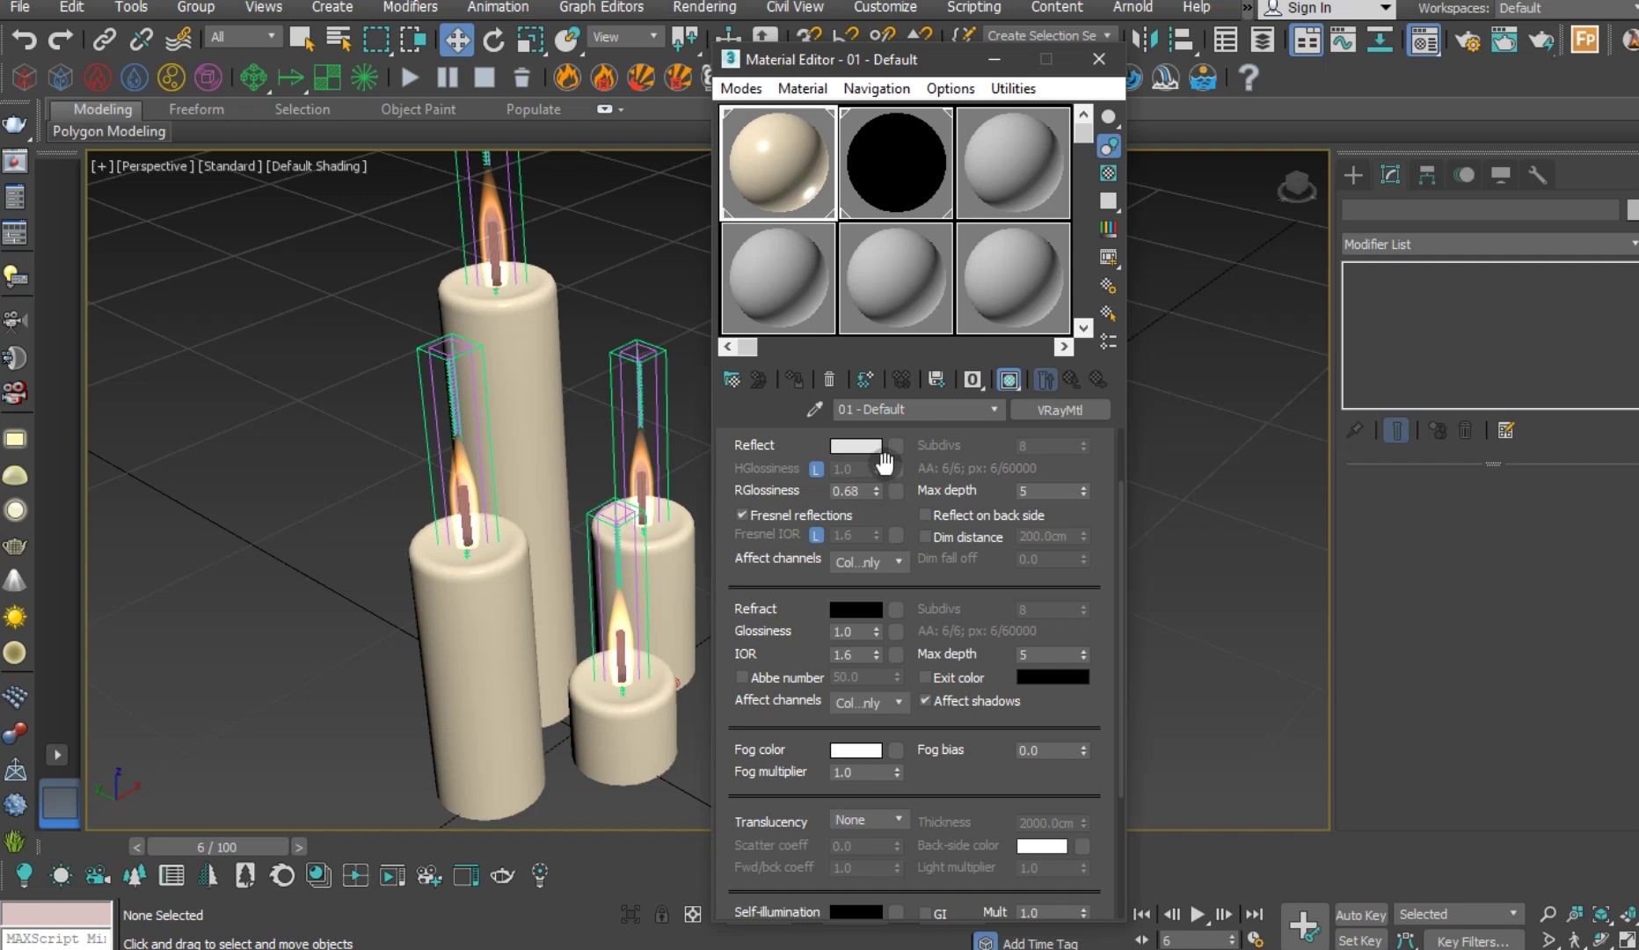
mouse_move(559, 409)
middle_mouse_down("alt")
mouse_move(611, 433)
mouse_move(637, 421)
mouse_move(581, 426)
middle_mouse_up("alt")
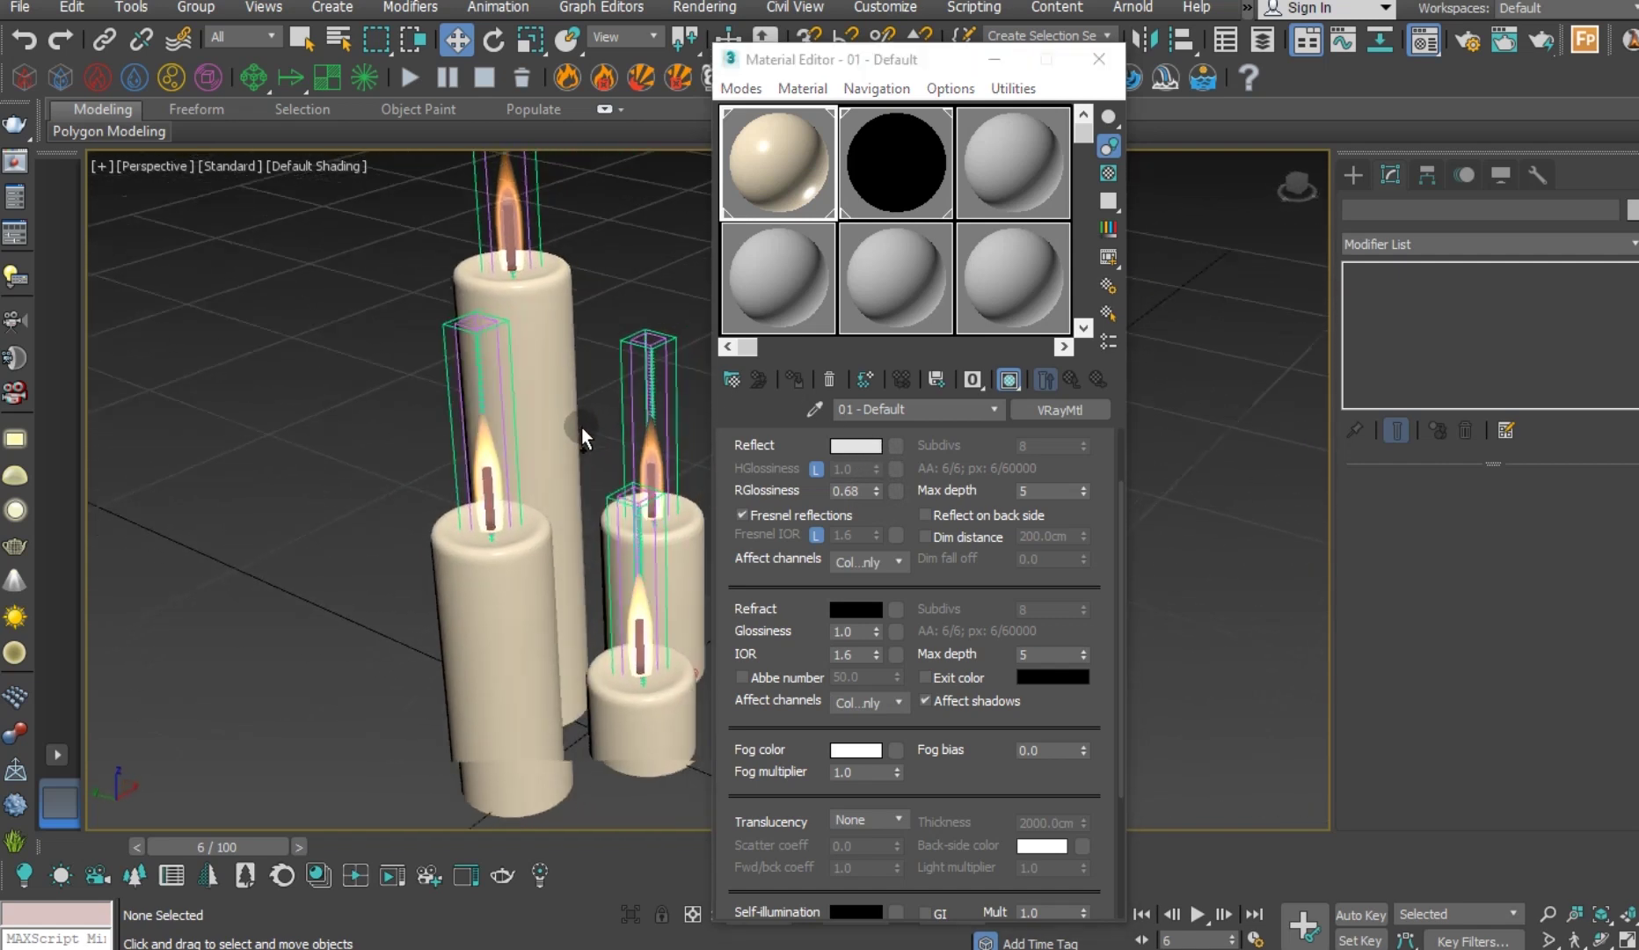
left_click(863, 444)
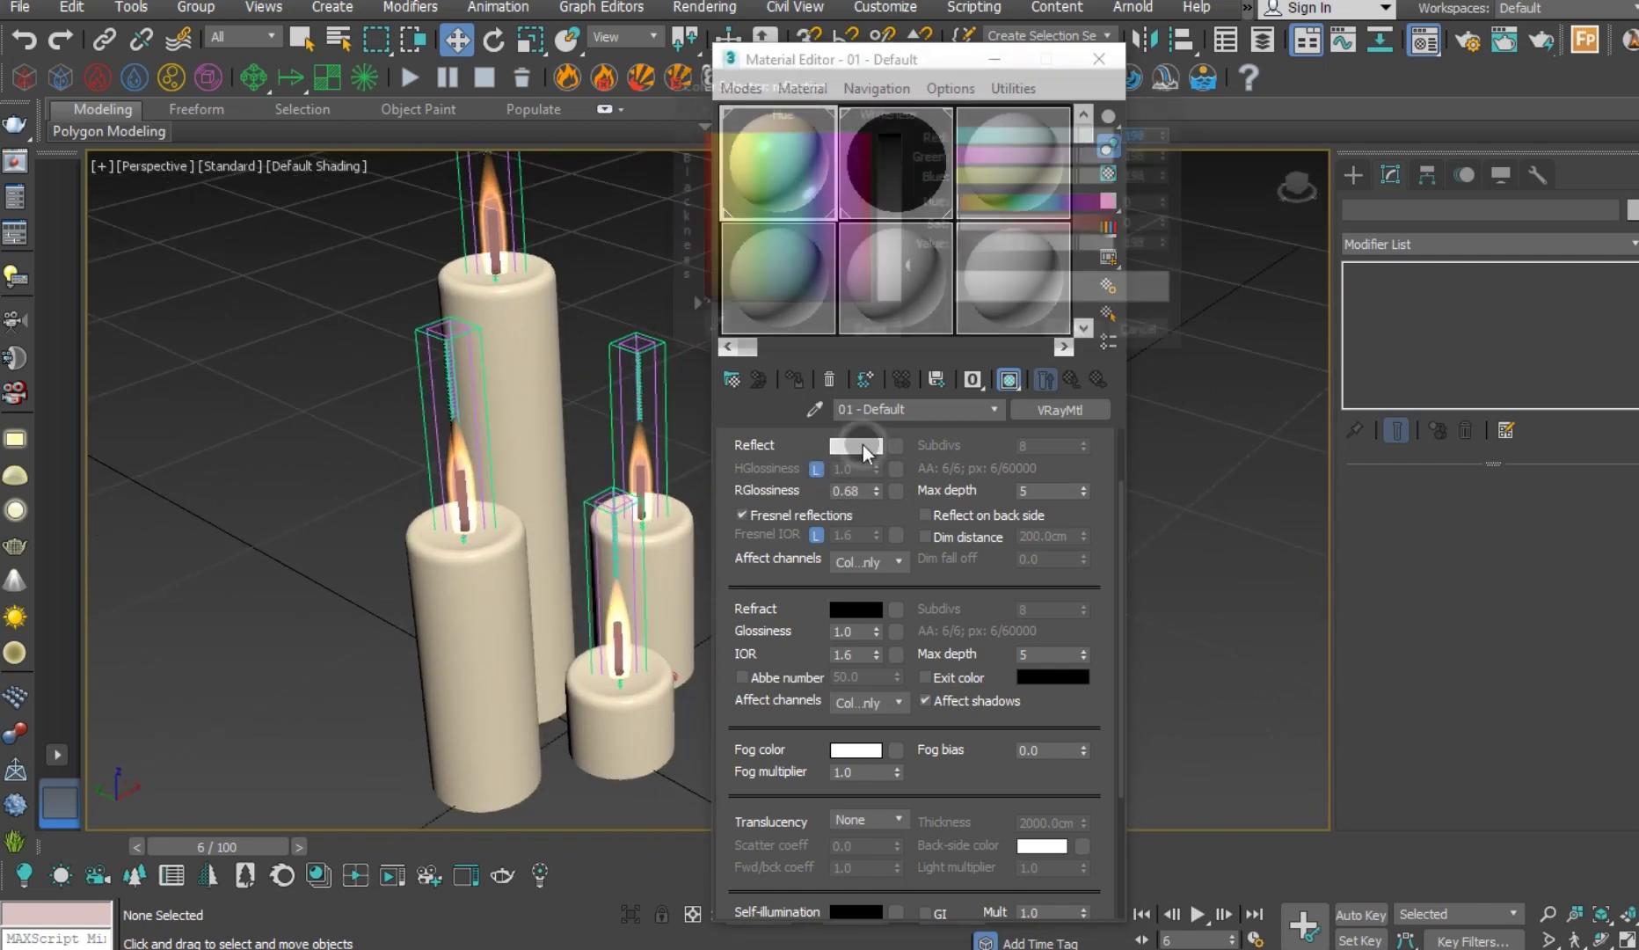
mouse_move(856, 87)
left_mouse_down()
mouse_move(1127, 246)
mouse_move(1173, 298)
mouse_move(1174, 393)
left_mouse_up()
left_click(1165, 320)
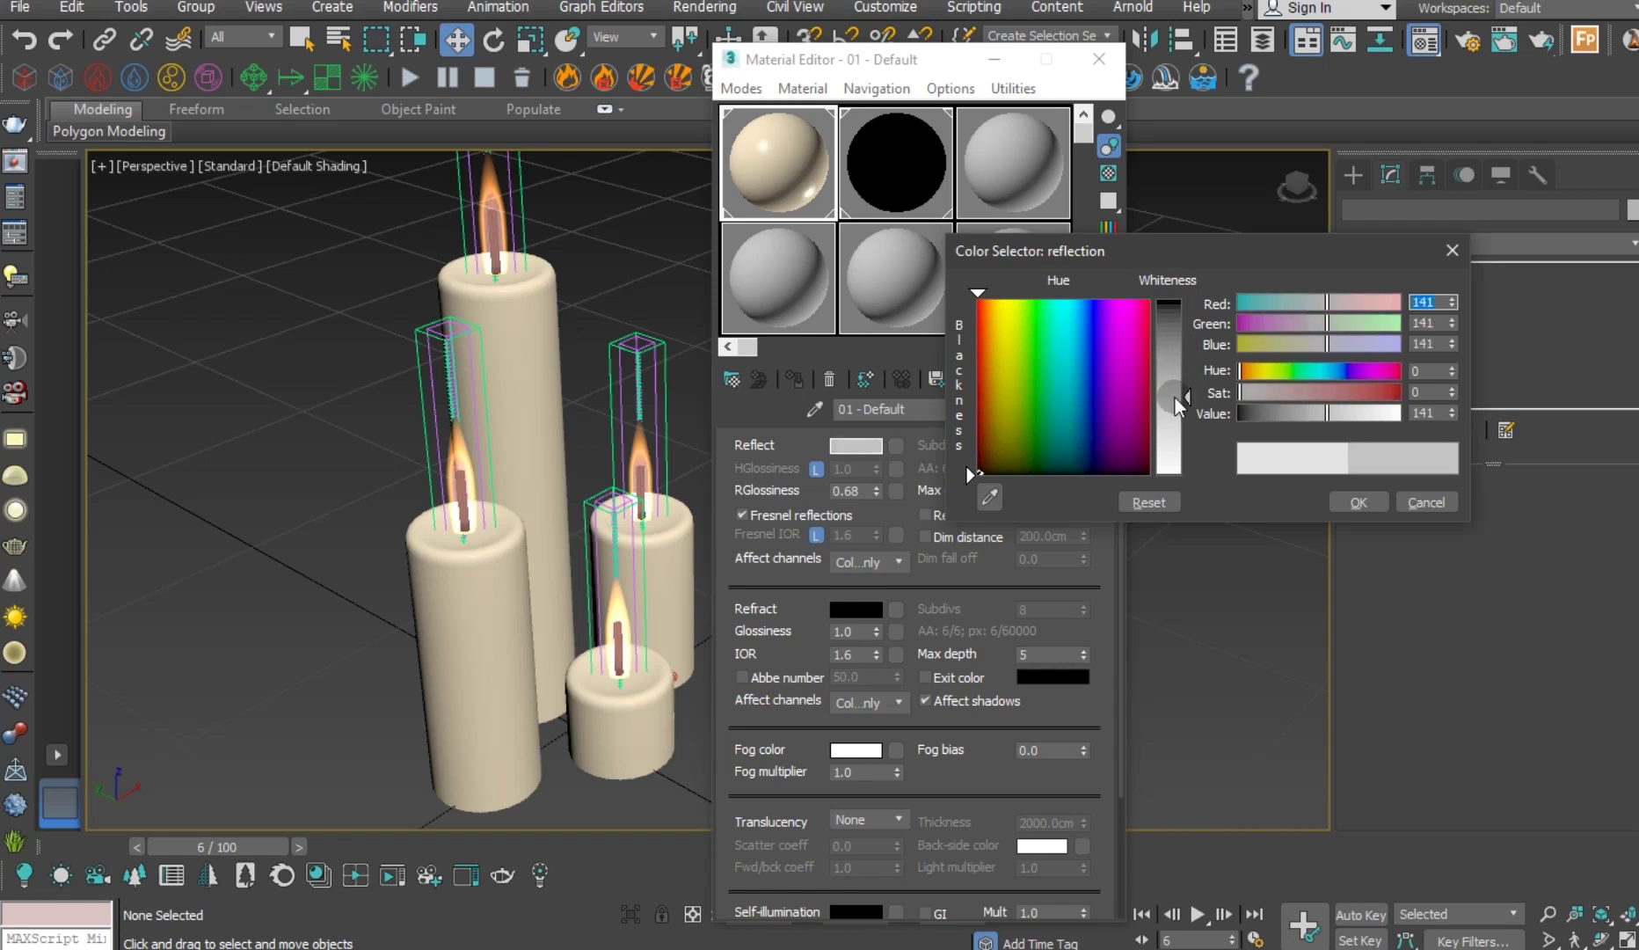
Confirm the darker reflect grey and test a brighter refraction, cancelling to keep it black.
left_click(1358, 500)
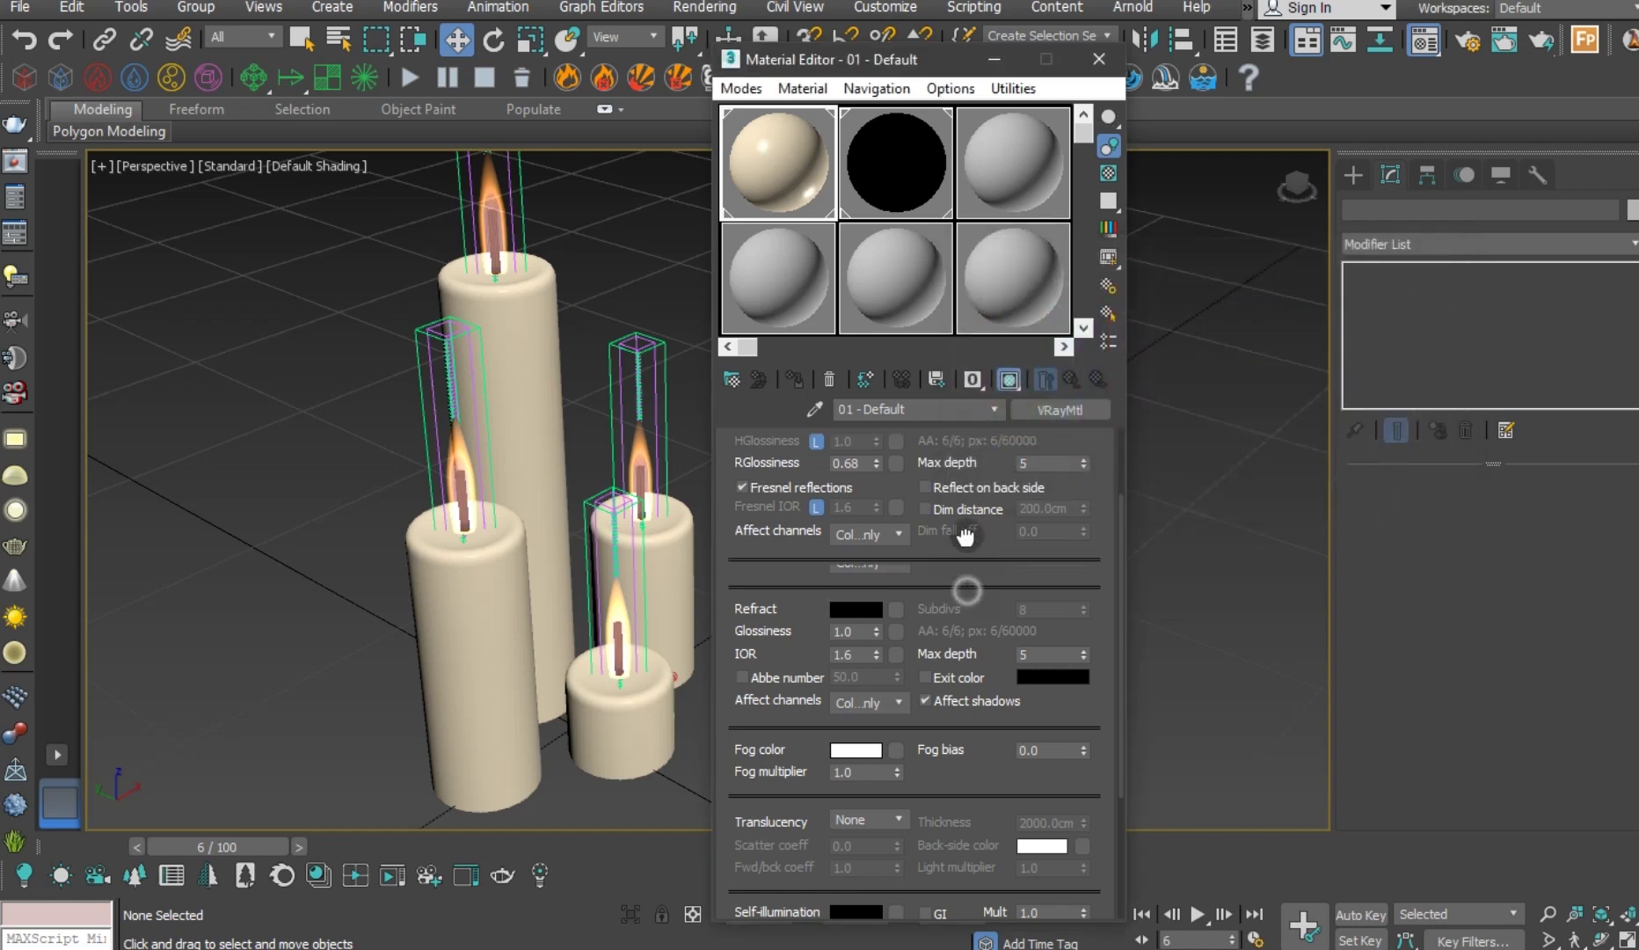
scroll(889, 562, "down", 2)
left_click(855, 541)
left_click_drag(1170, 307, 1169, 423)
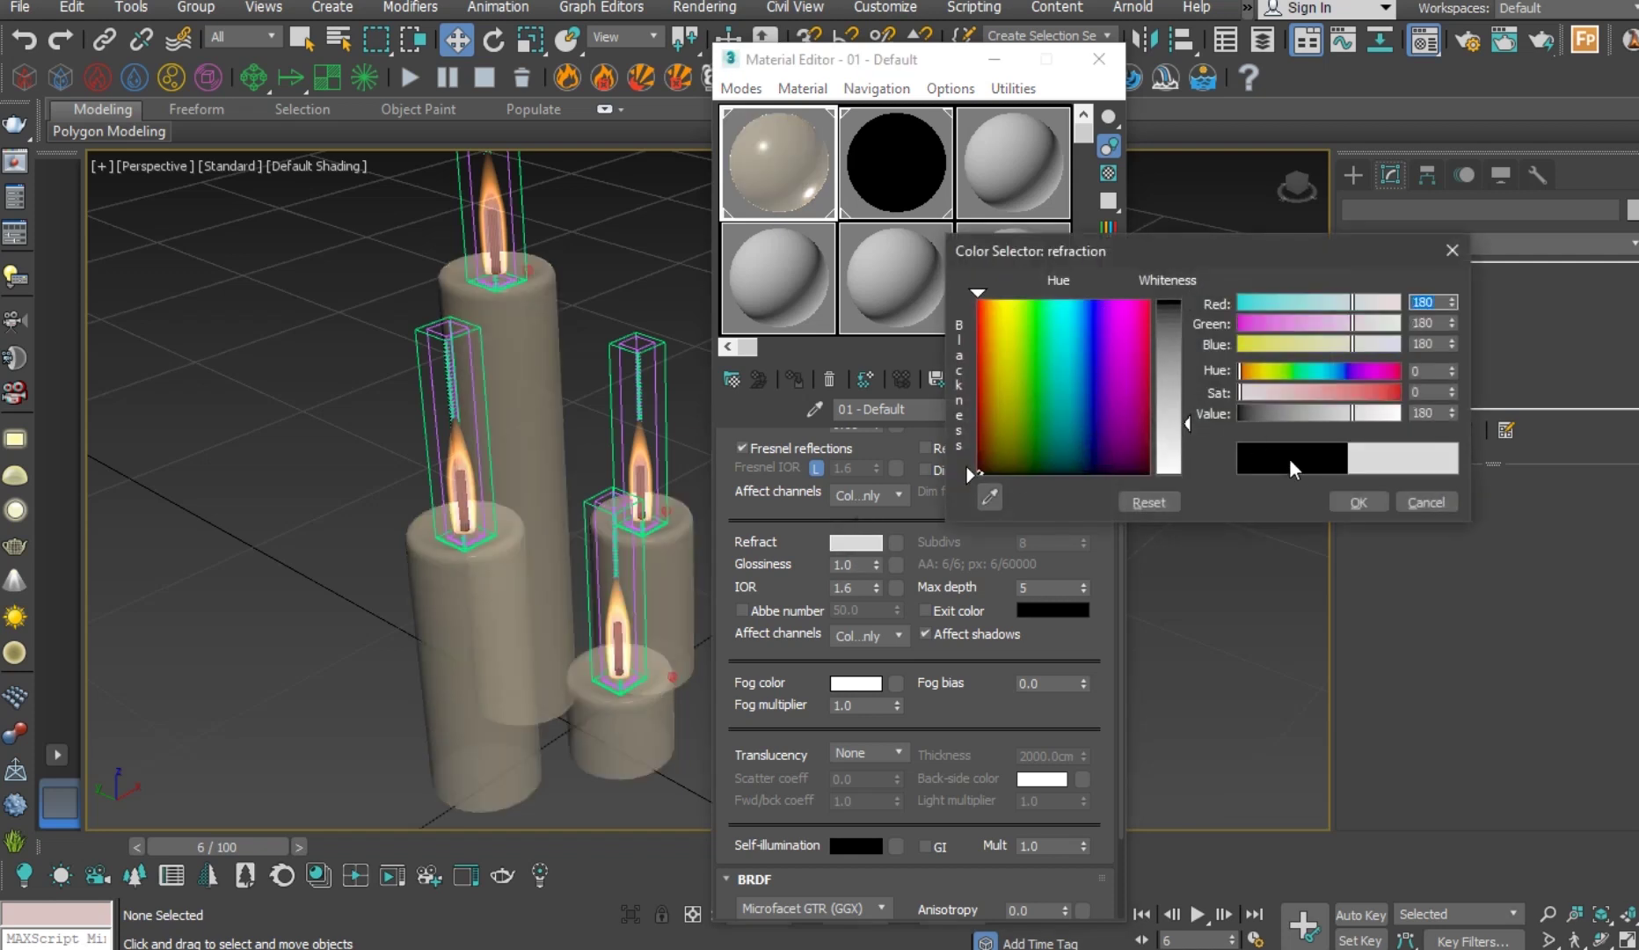
left_click(1410, 499)
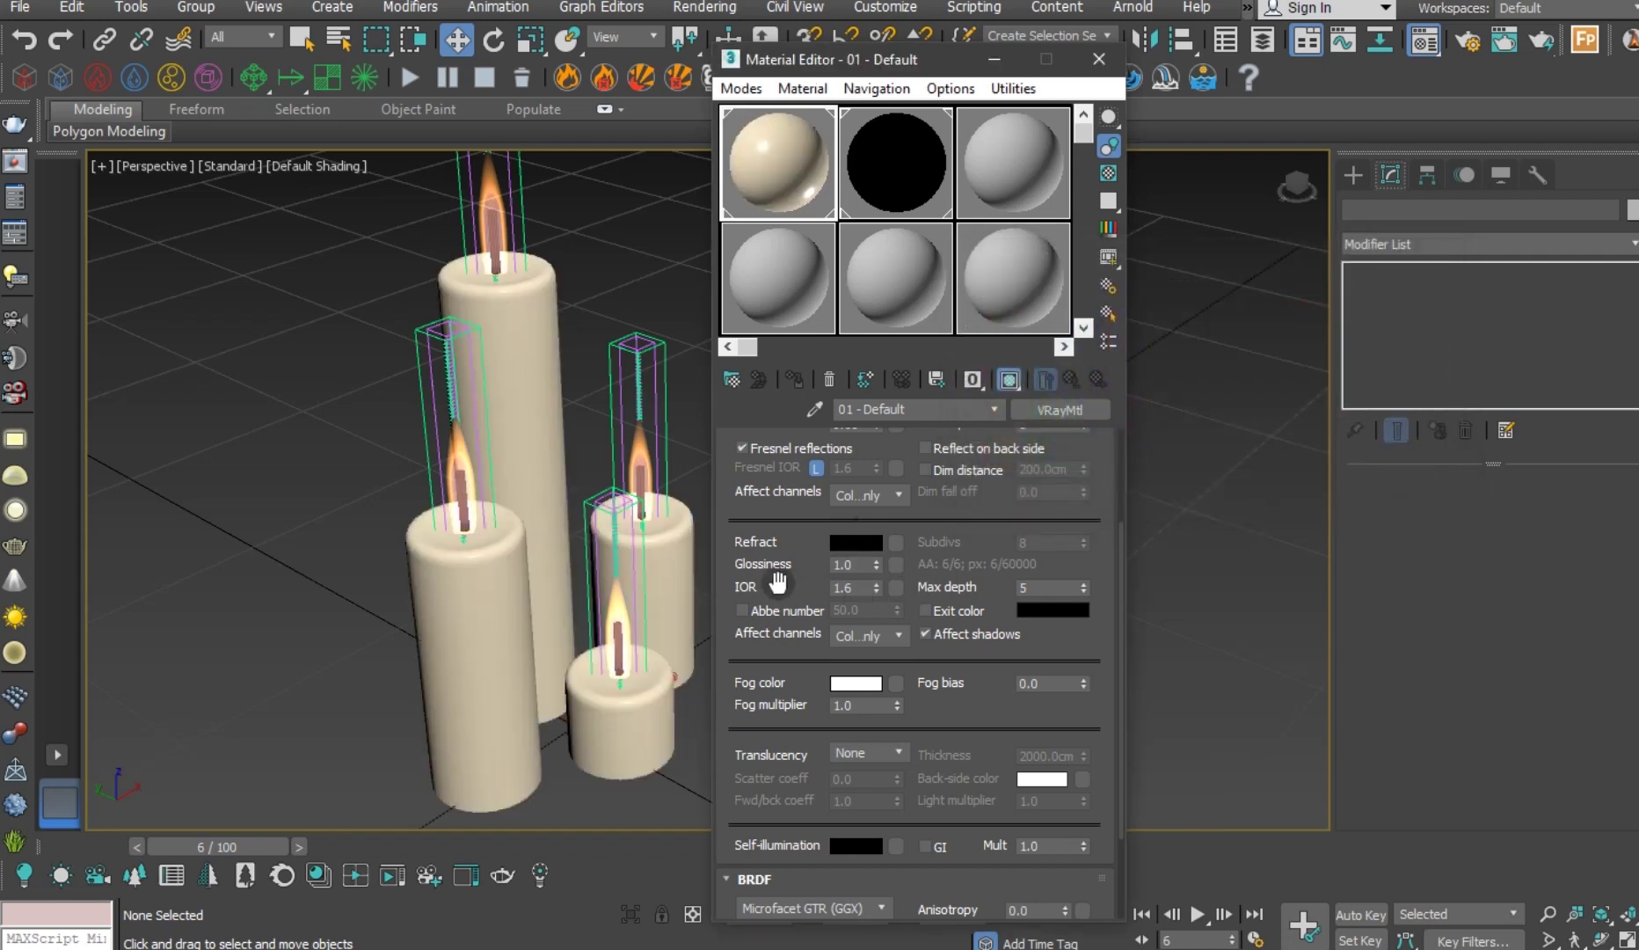
Set translucency to Hard (wax) model with scatter coefficient 0.19.
left_click_drag(777, 552, 772, 422)
left_click(876, 625)
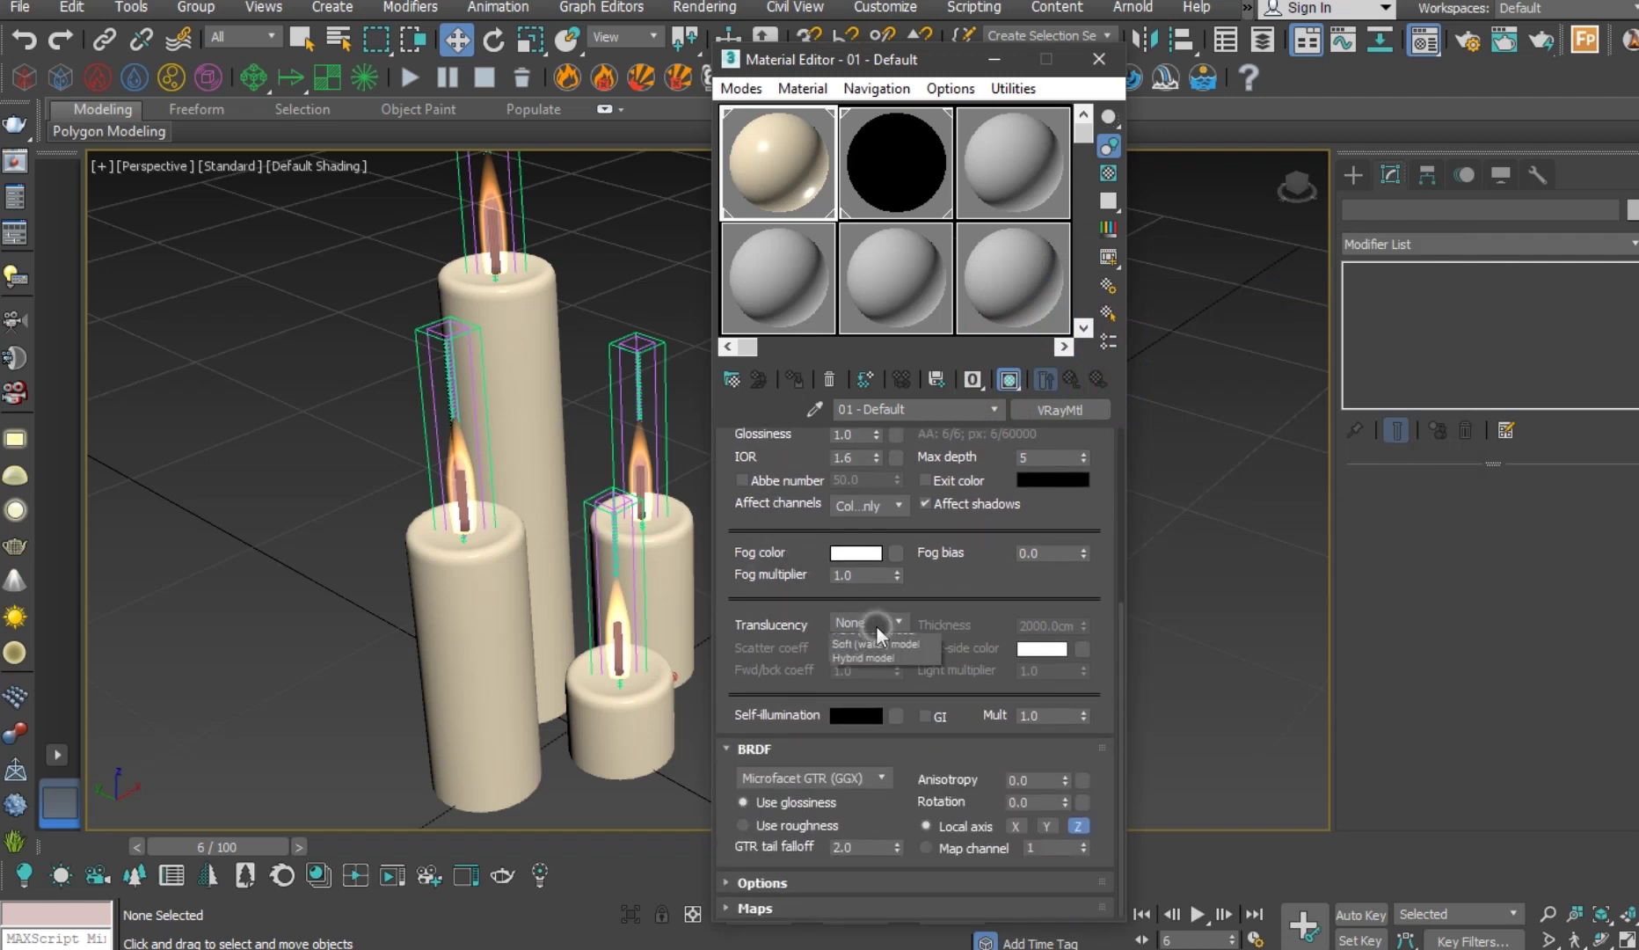
left_click(886, 655)
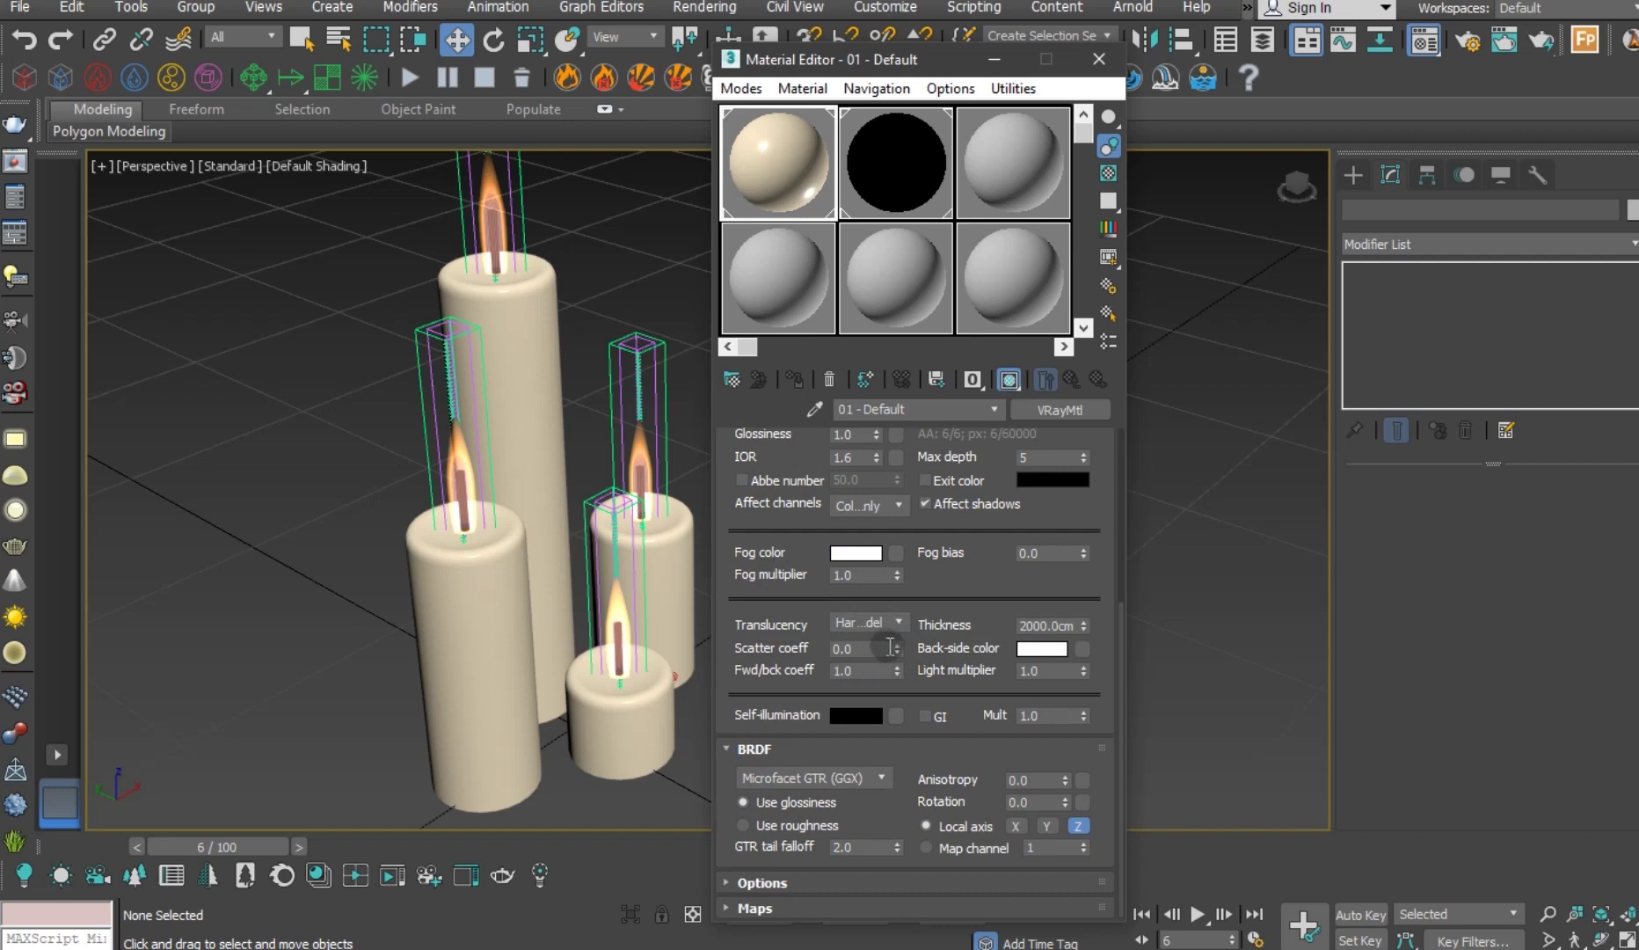
left_click_drag(896, 648, 896, 627)
Try a bright peach-orange self-illumination colour on the wax material.
left_click(867, 713)
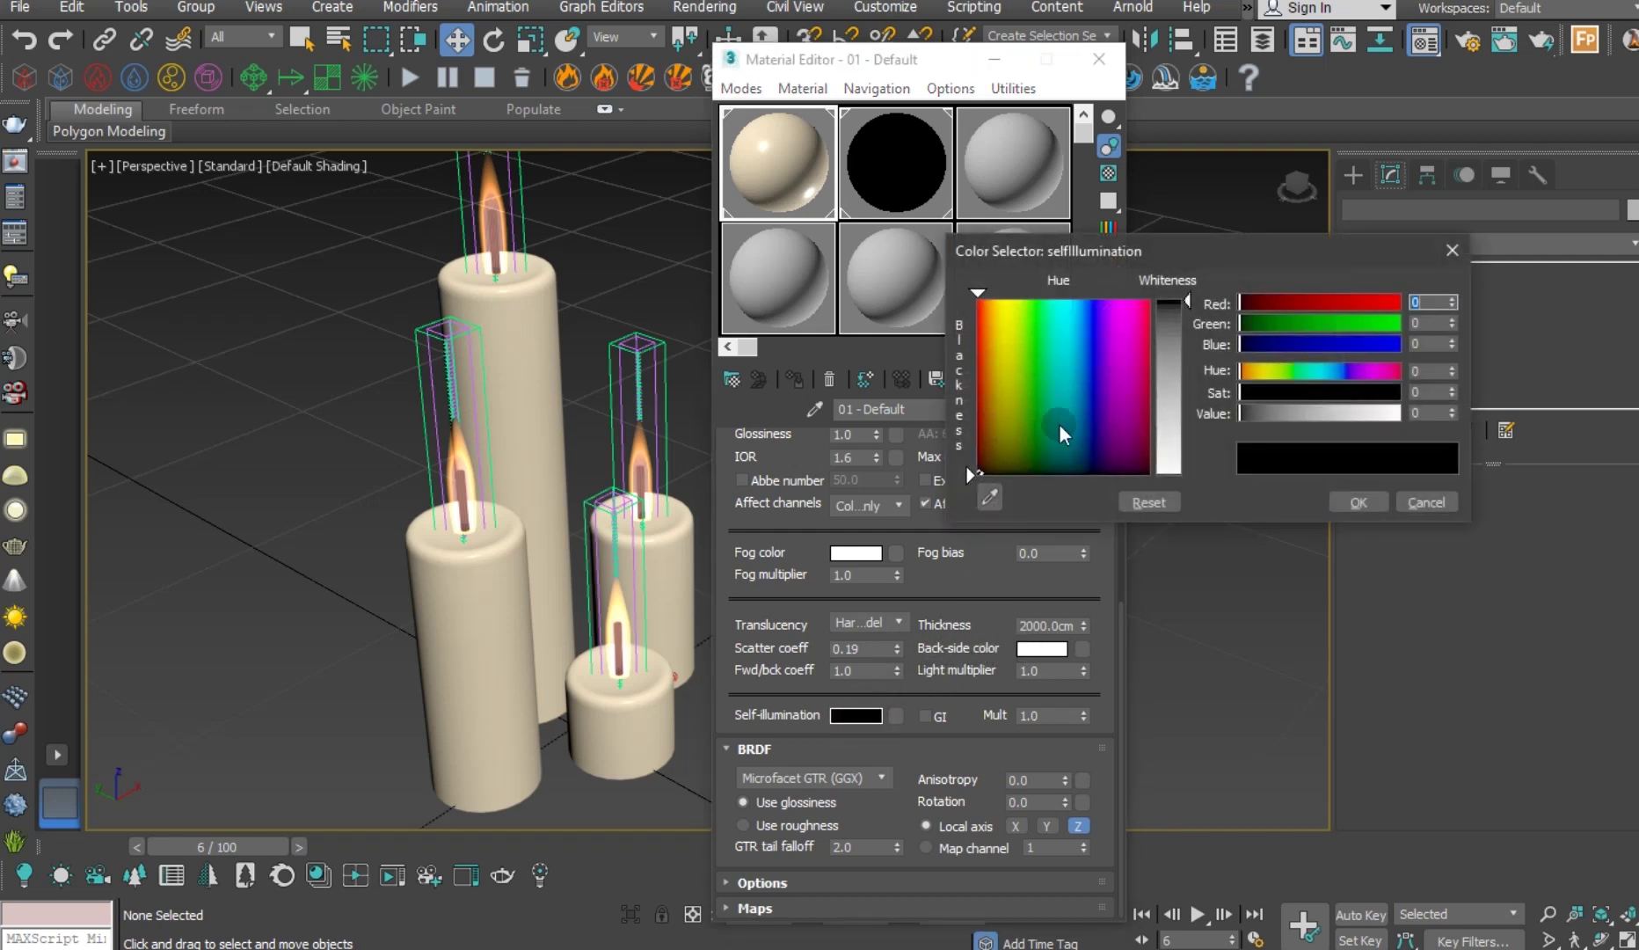
left_click_drag(1187, 301, 1175, 430)
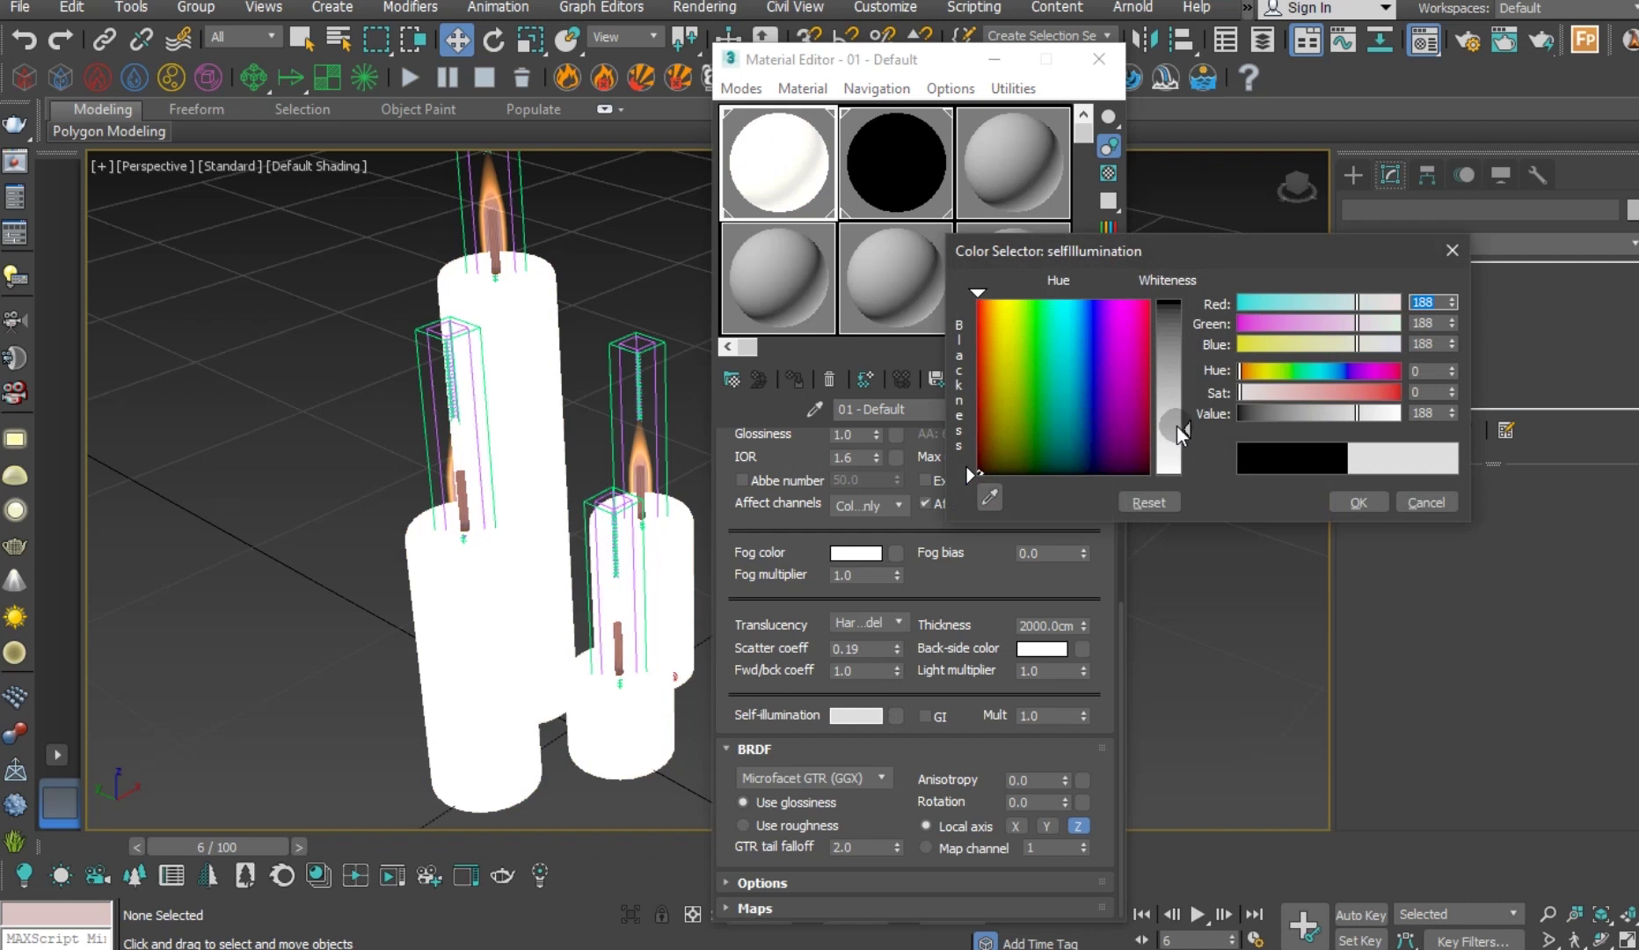
left_click(990, 327)
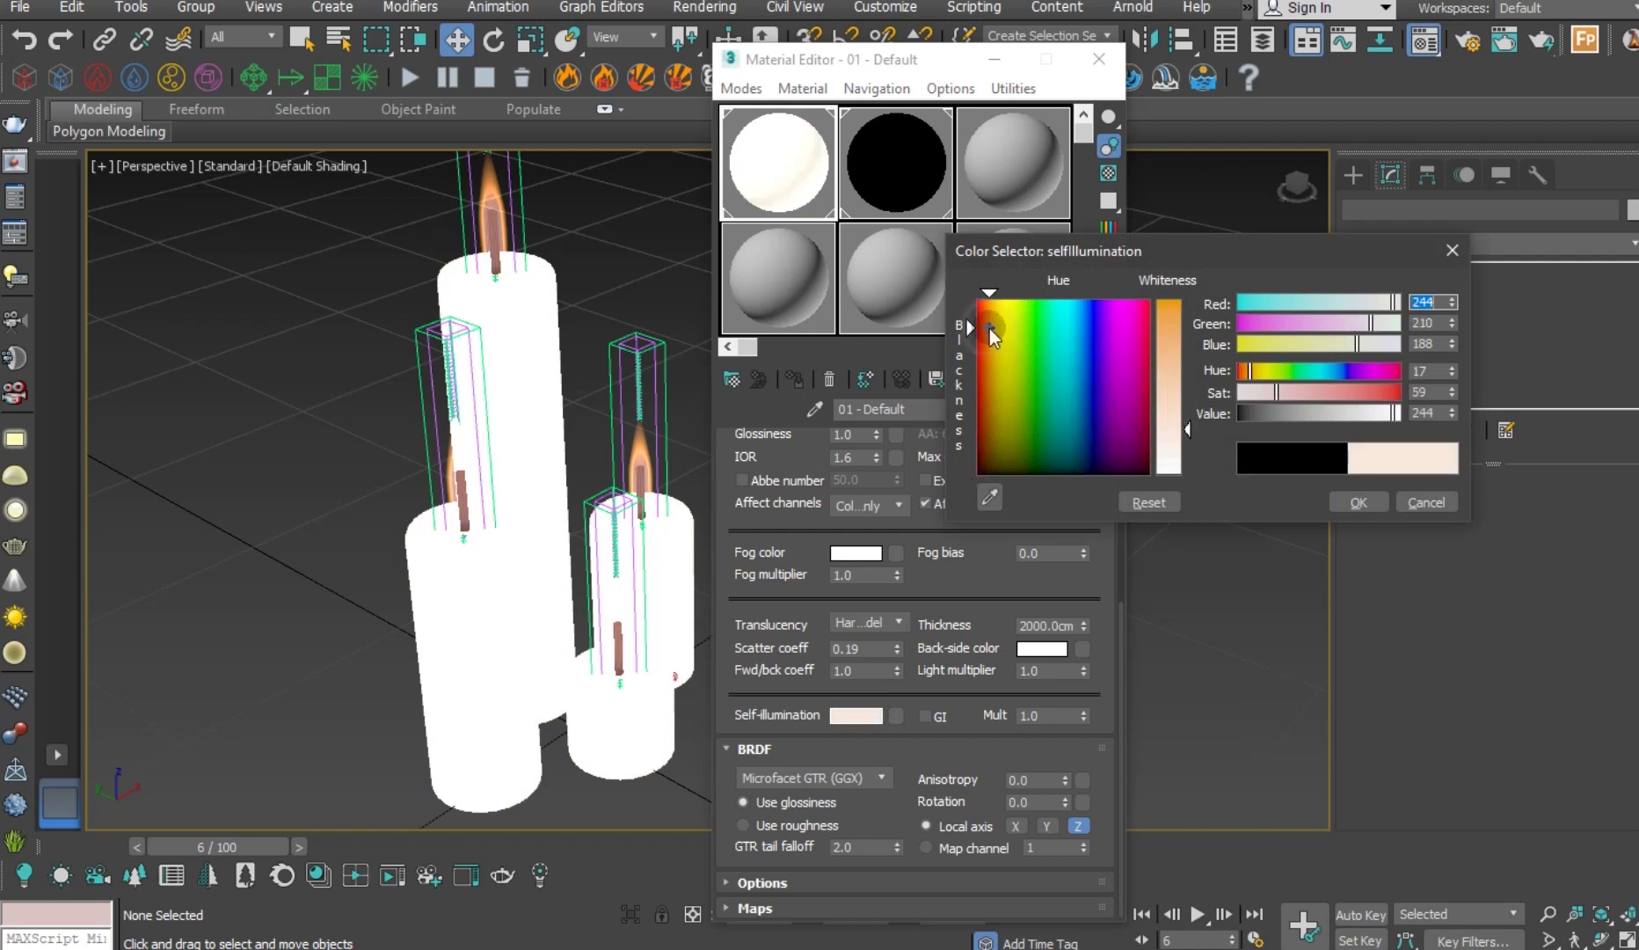
left_click_drag(1157, 357, 1176, 313)
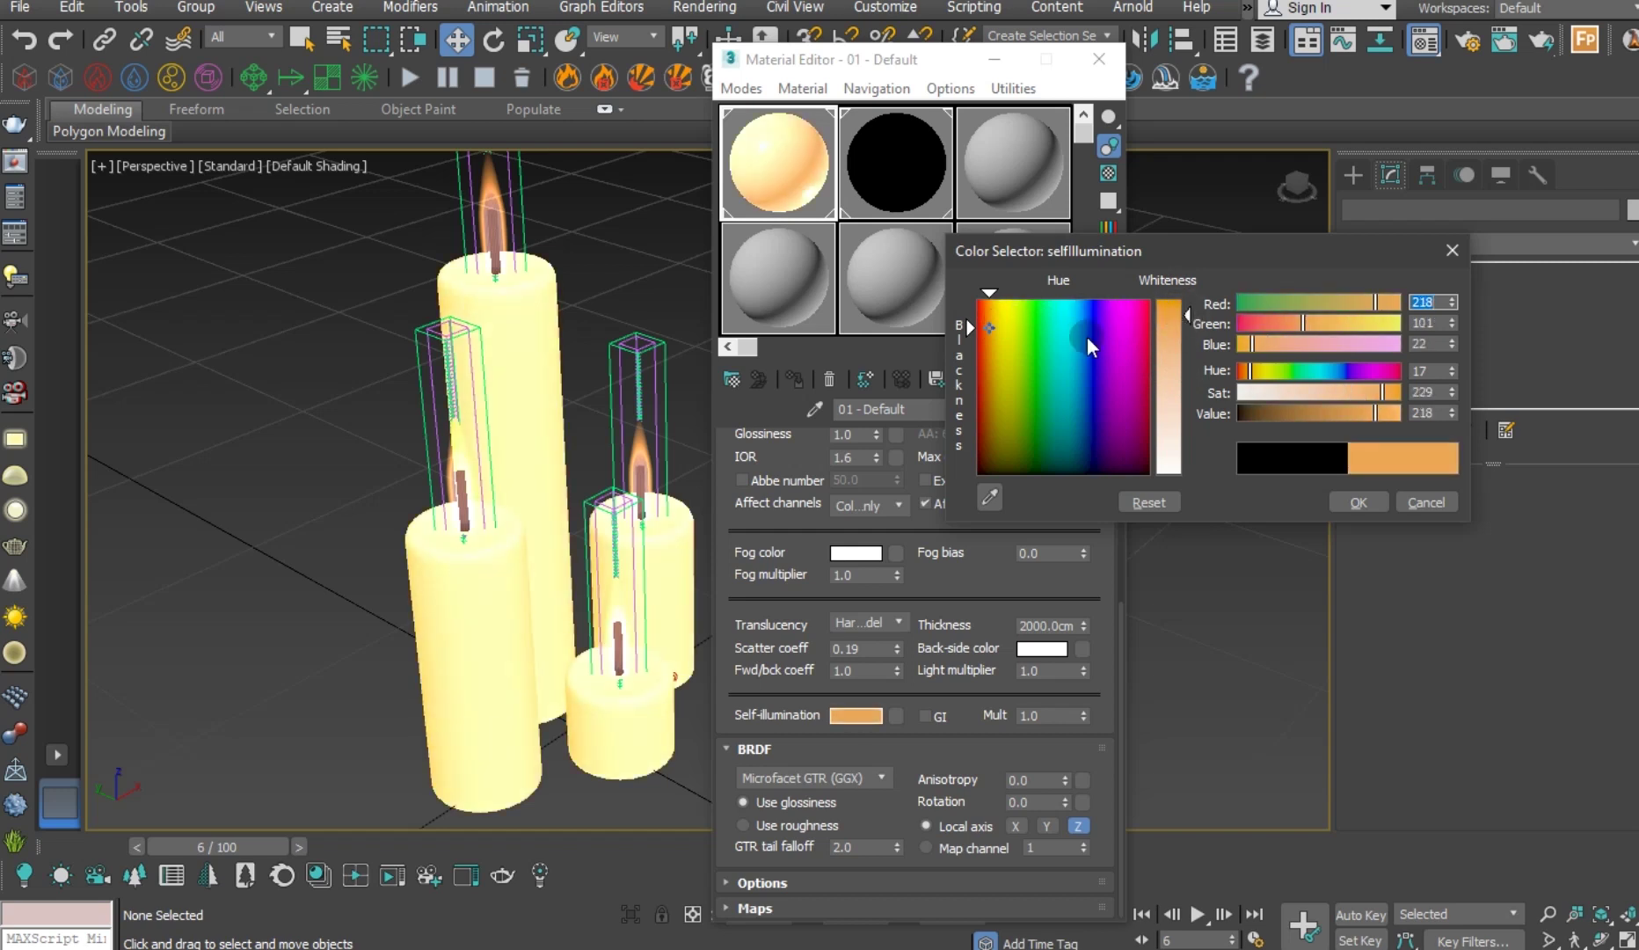
left_click(1350, 502)
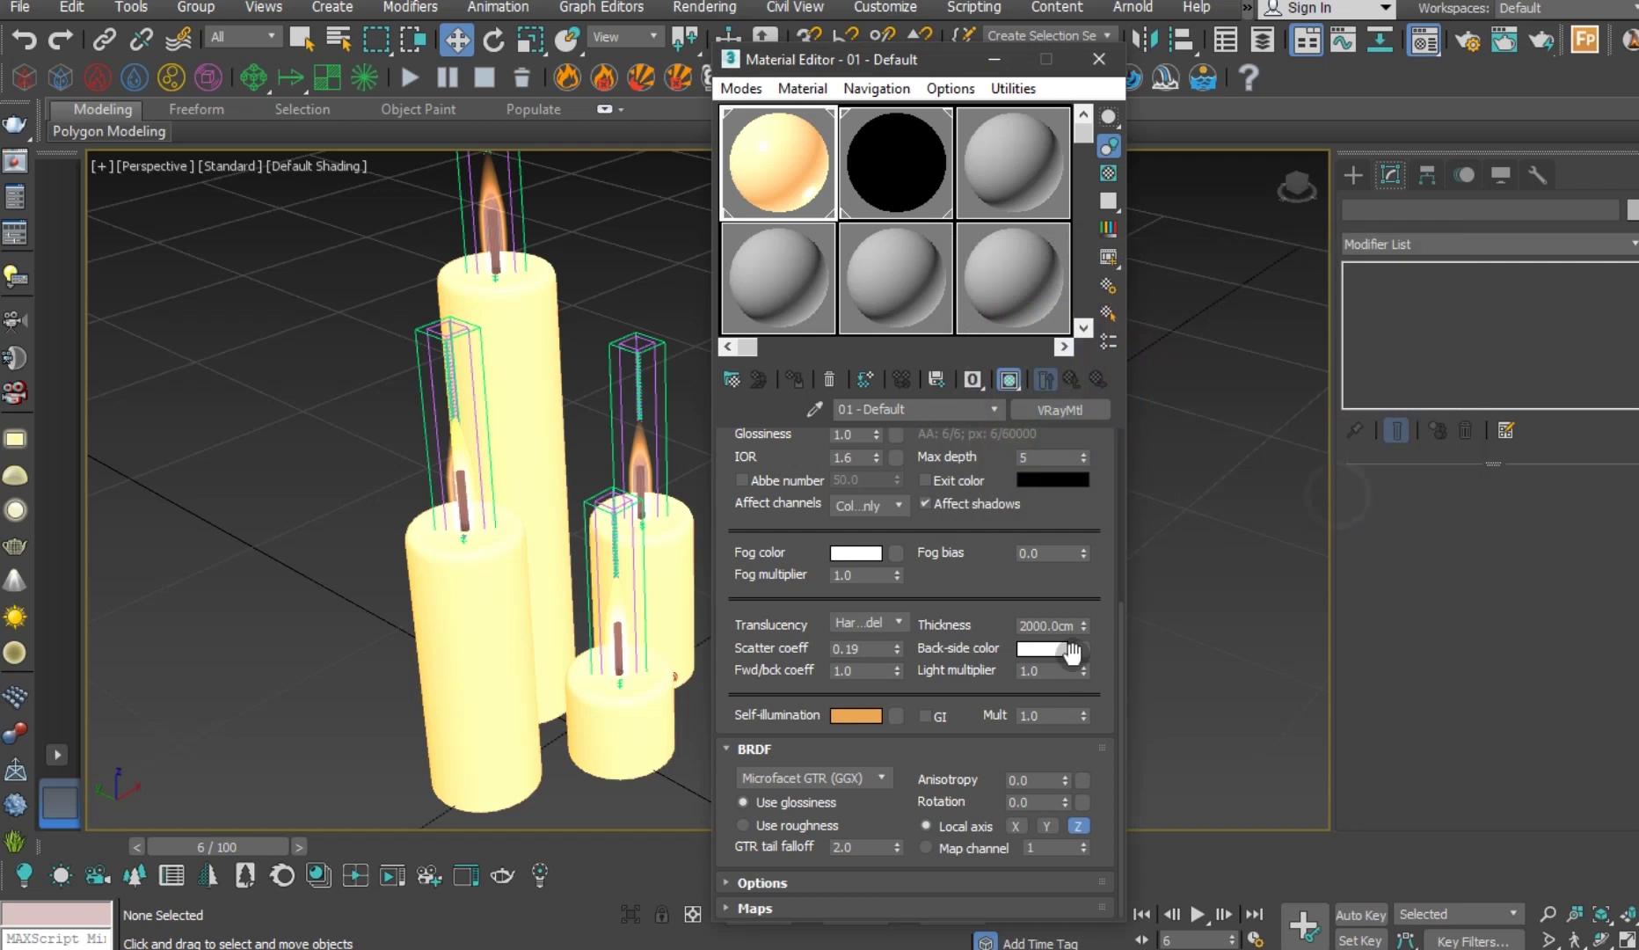
Change the self-illumination to a dim orange-brown, RGB 40/19/3.
left_click(868, 712)
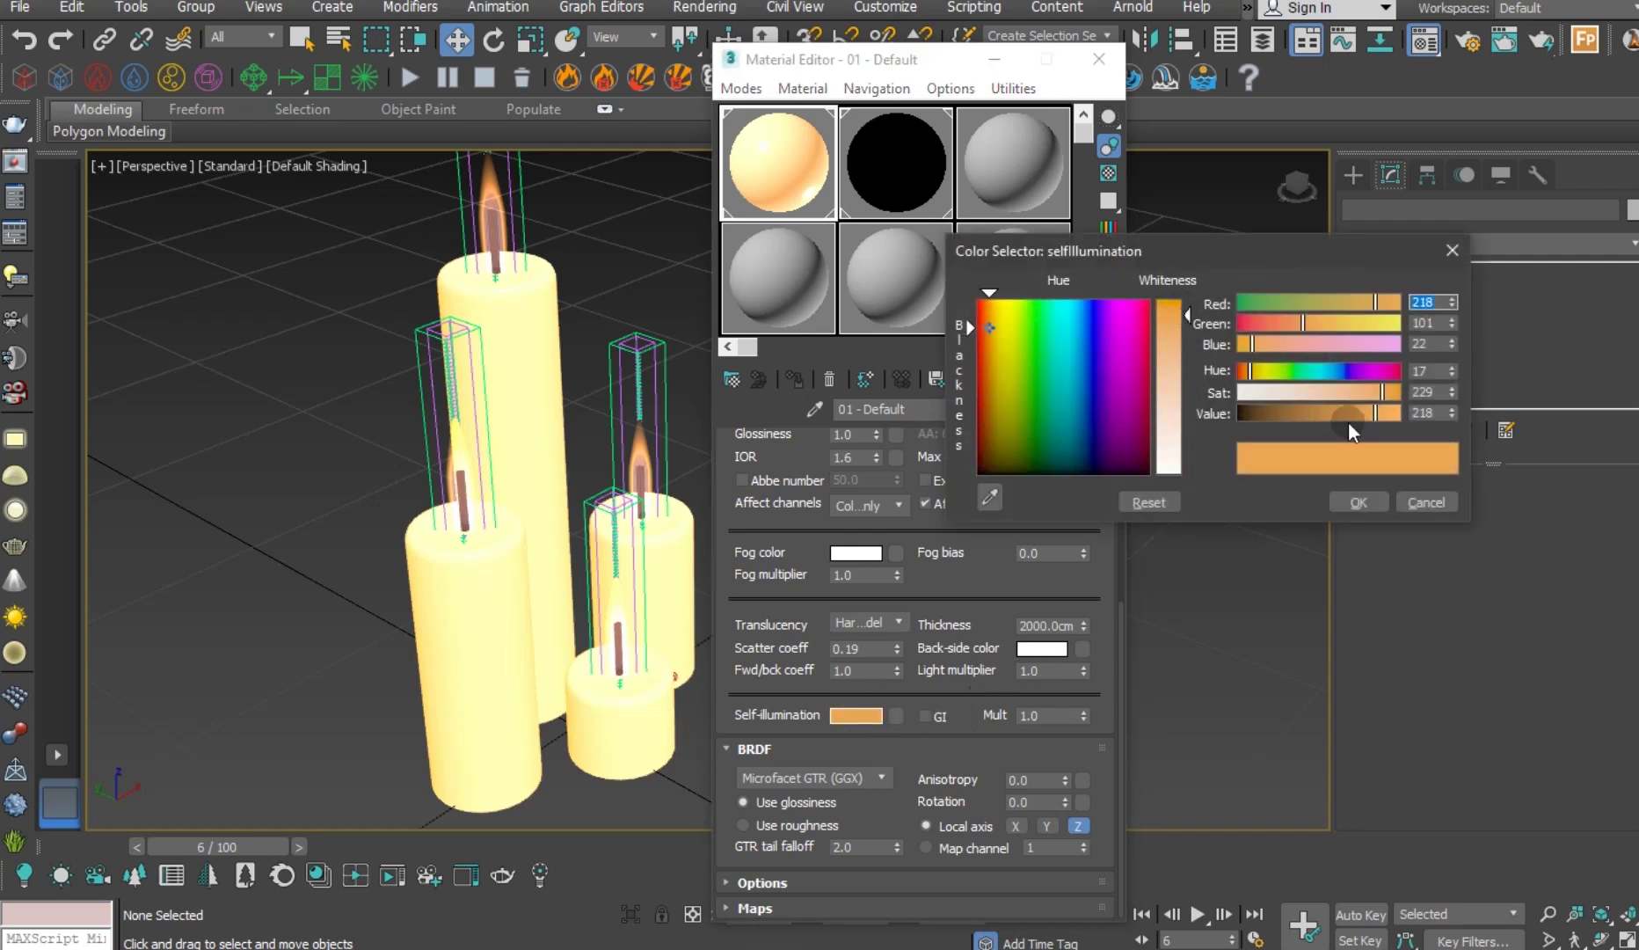
left_click_drag(1348, 413, 1299, 413)
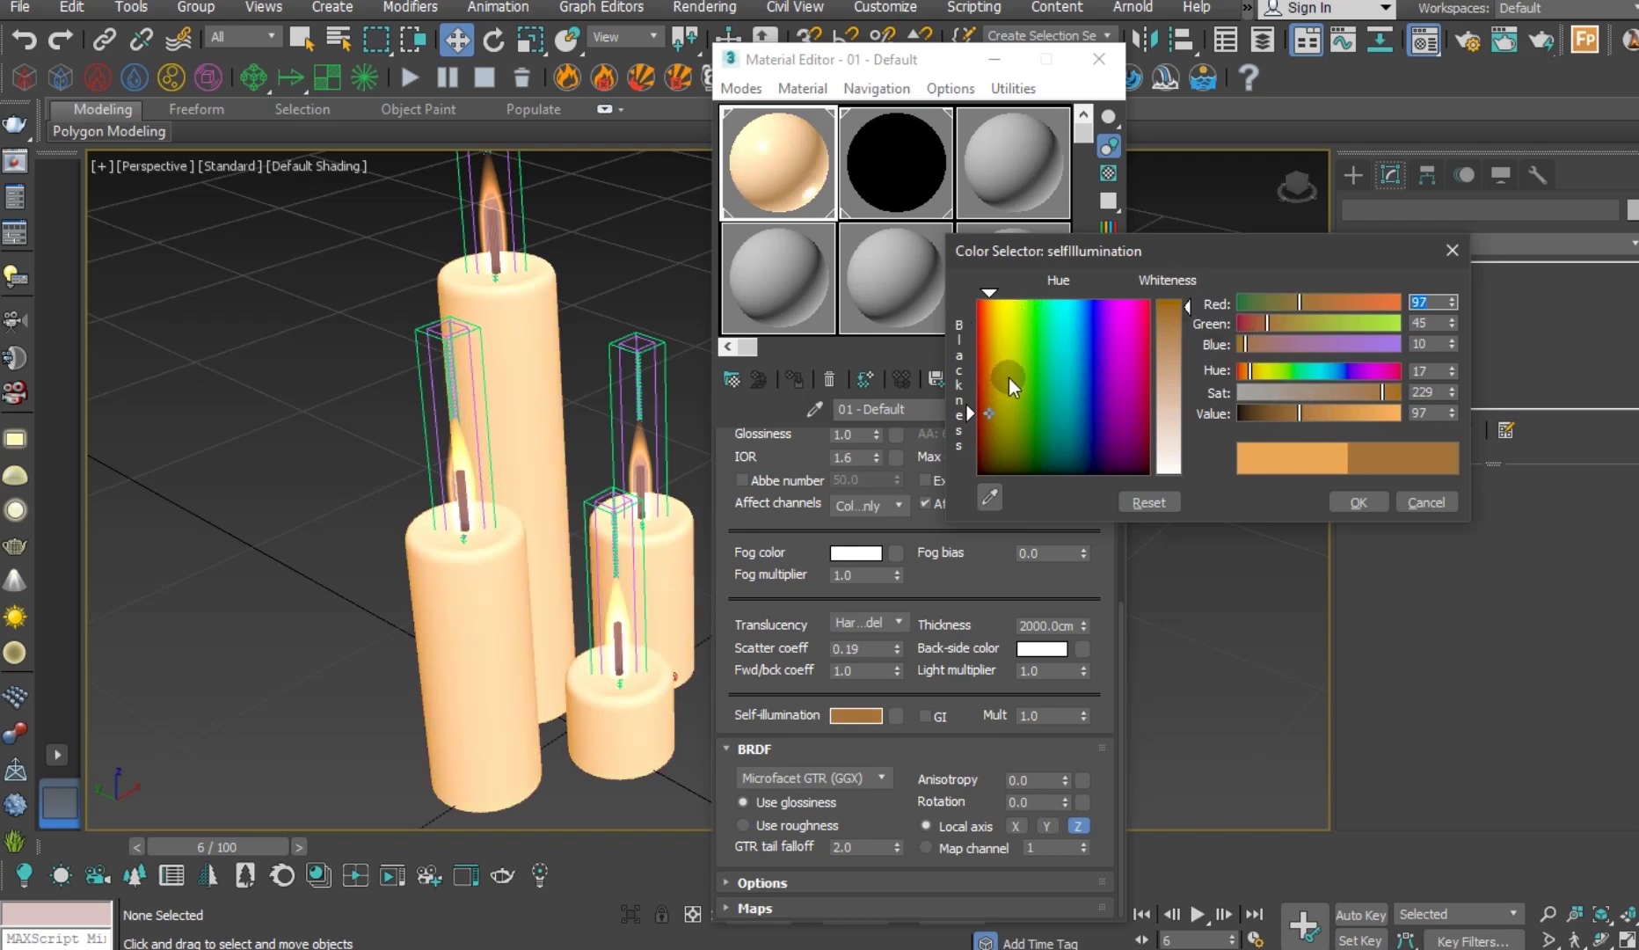
left_click_drag(1162, 323, 1257, 409)
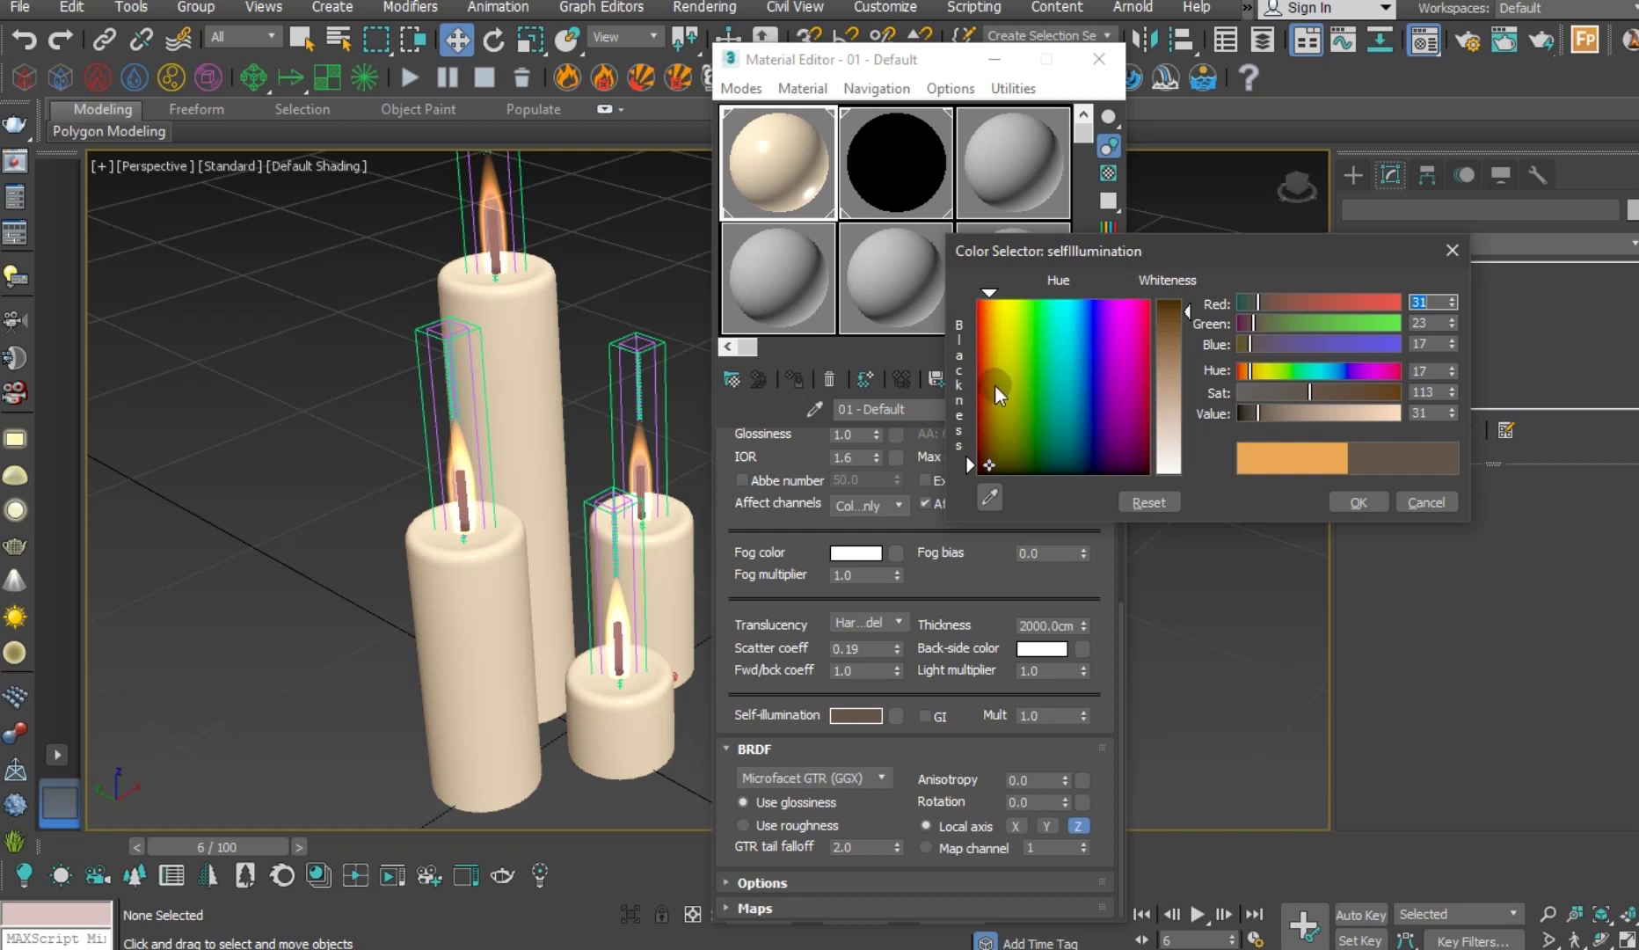
left_click_drag(997, 312, 990, 312)
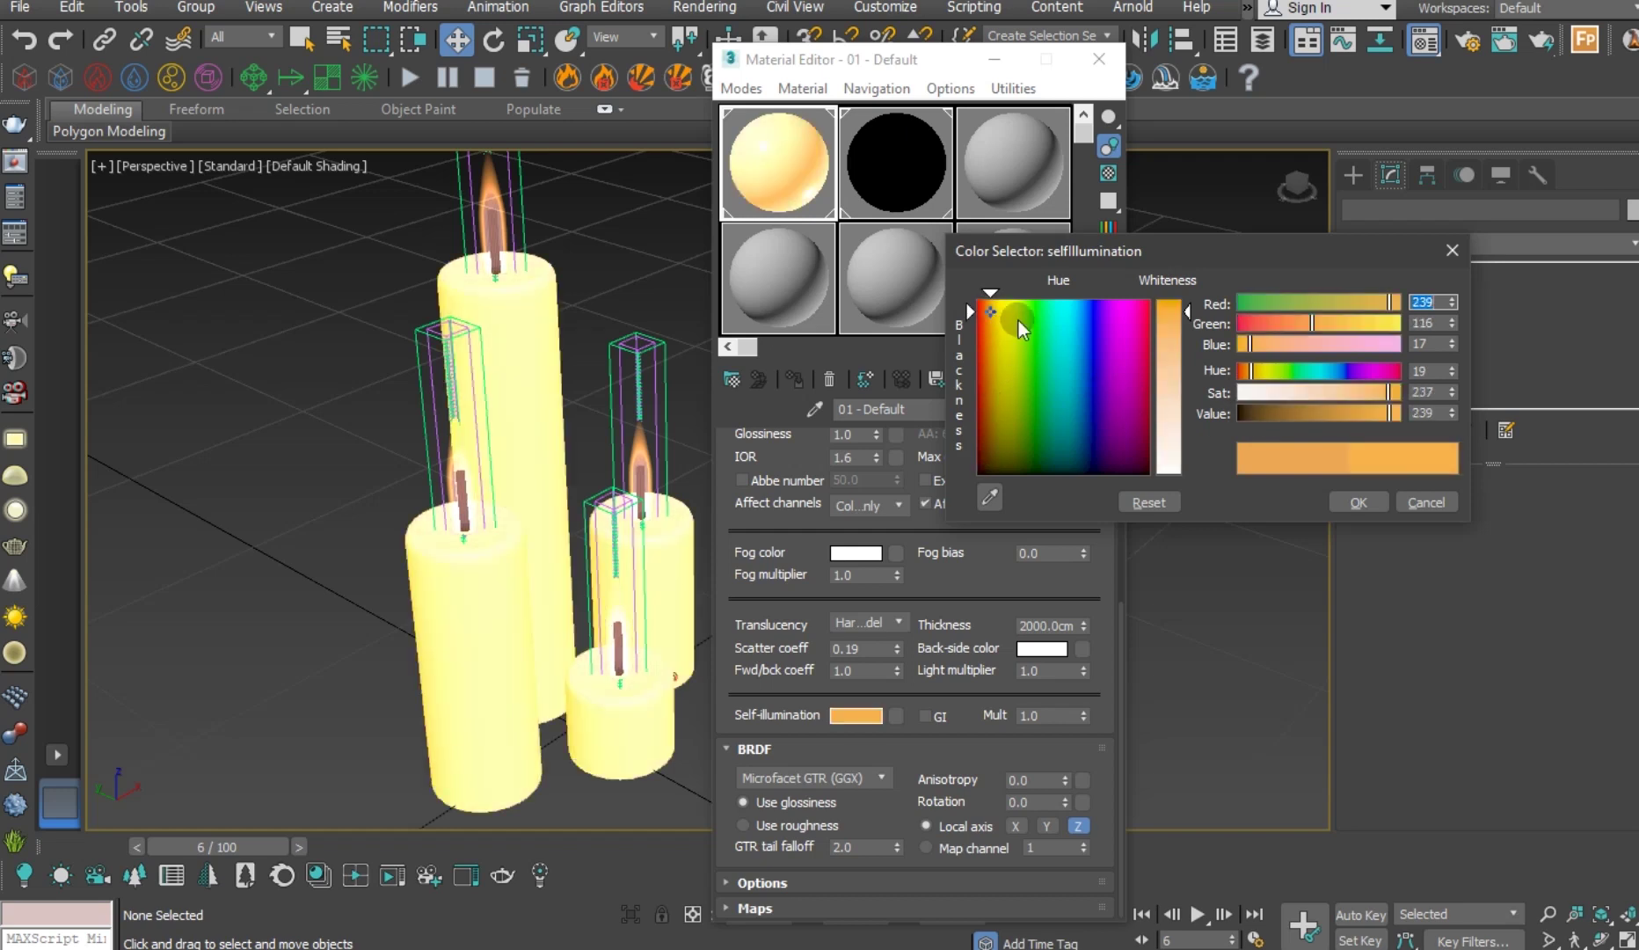
left_click_drag(1313, 413, 1262, 411)
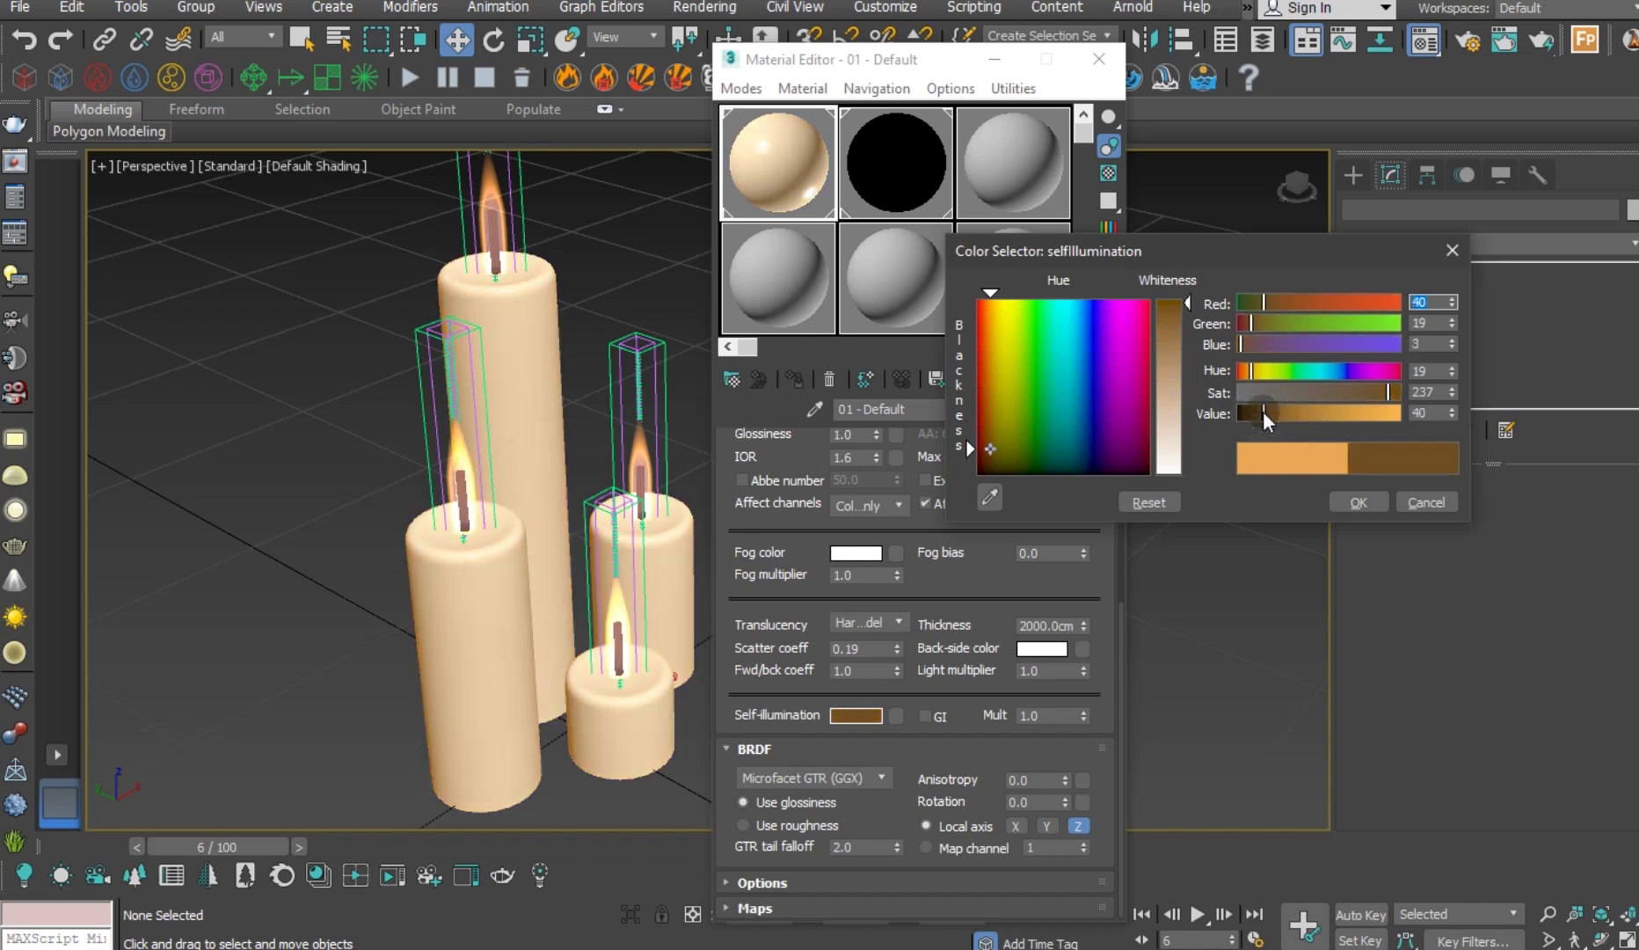
left_click(1355, 502)
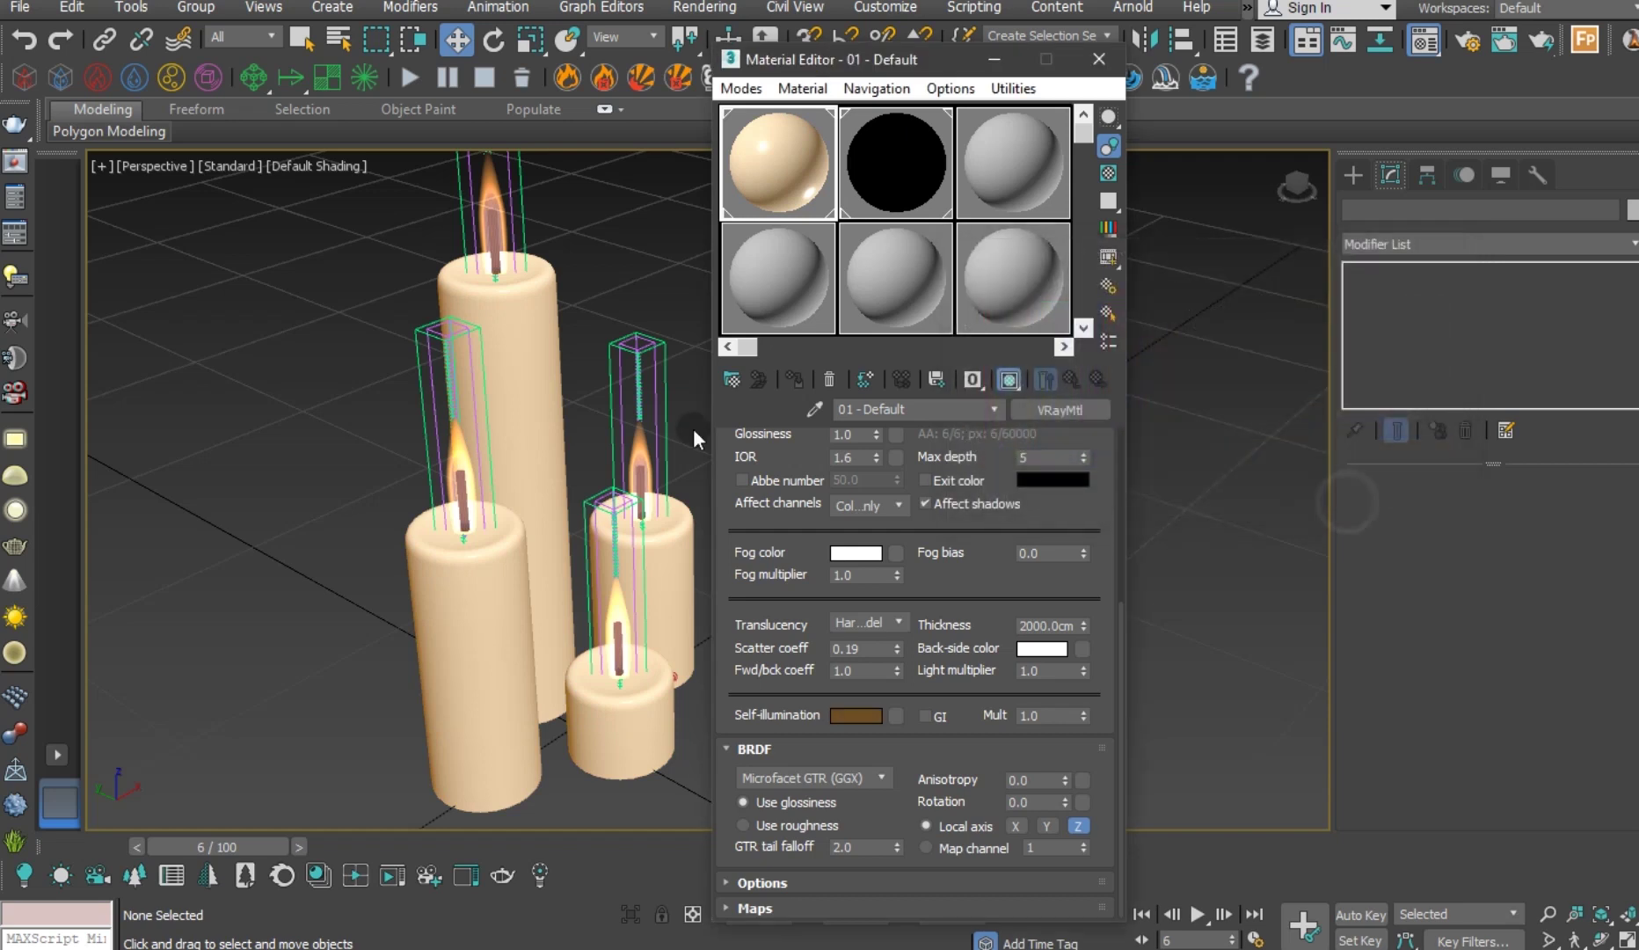
mouse_move(589, 483)
middle_mouse_down("alt")
mouse_move(533, 474)
mouse_move(531, 514)
middle_mouse_up("alt")
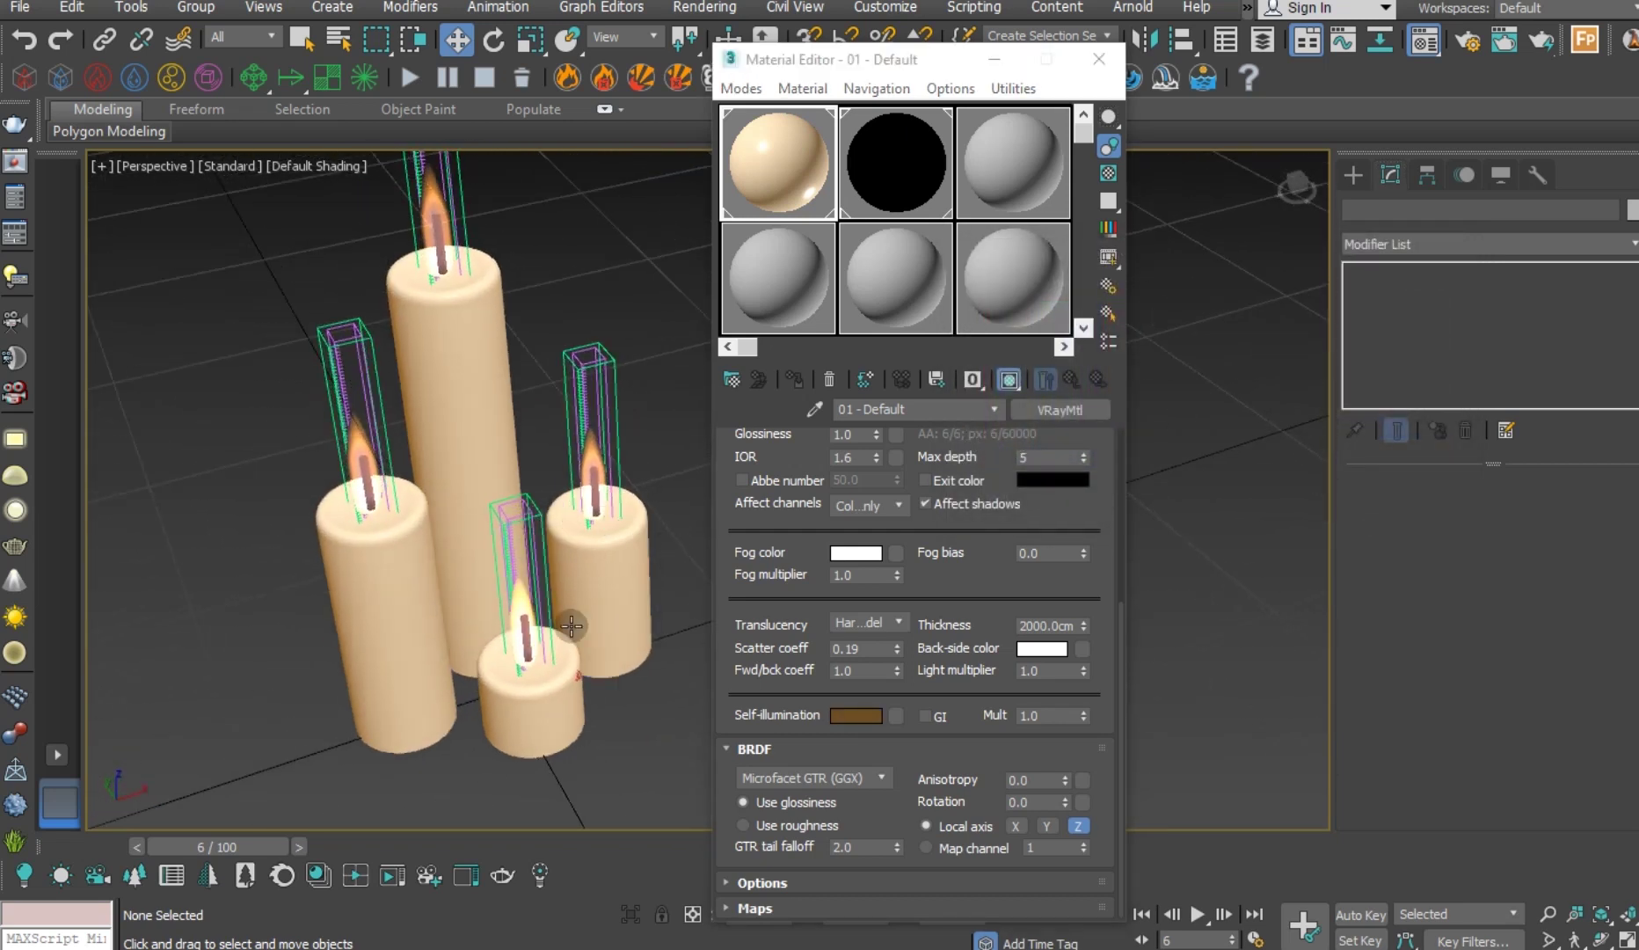
Switch the wax material's BRDF to use roughness instead of glossiness.
middle_click_drag(573, 626, 581, 581, "alt")
left_click(839, 752)
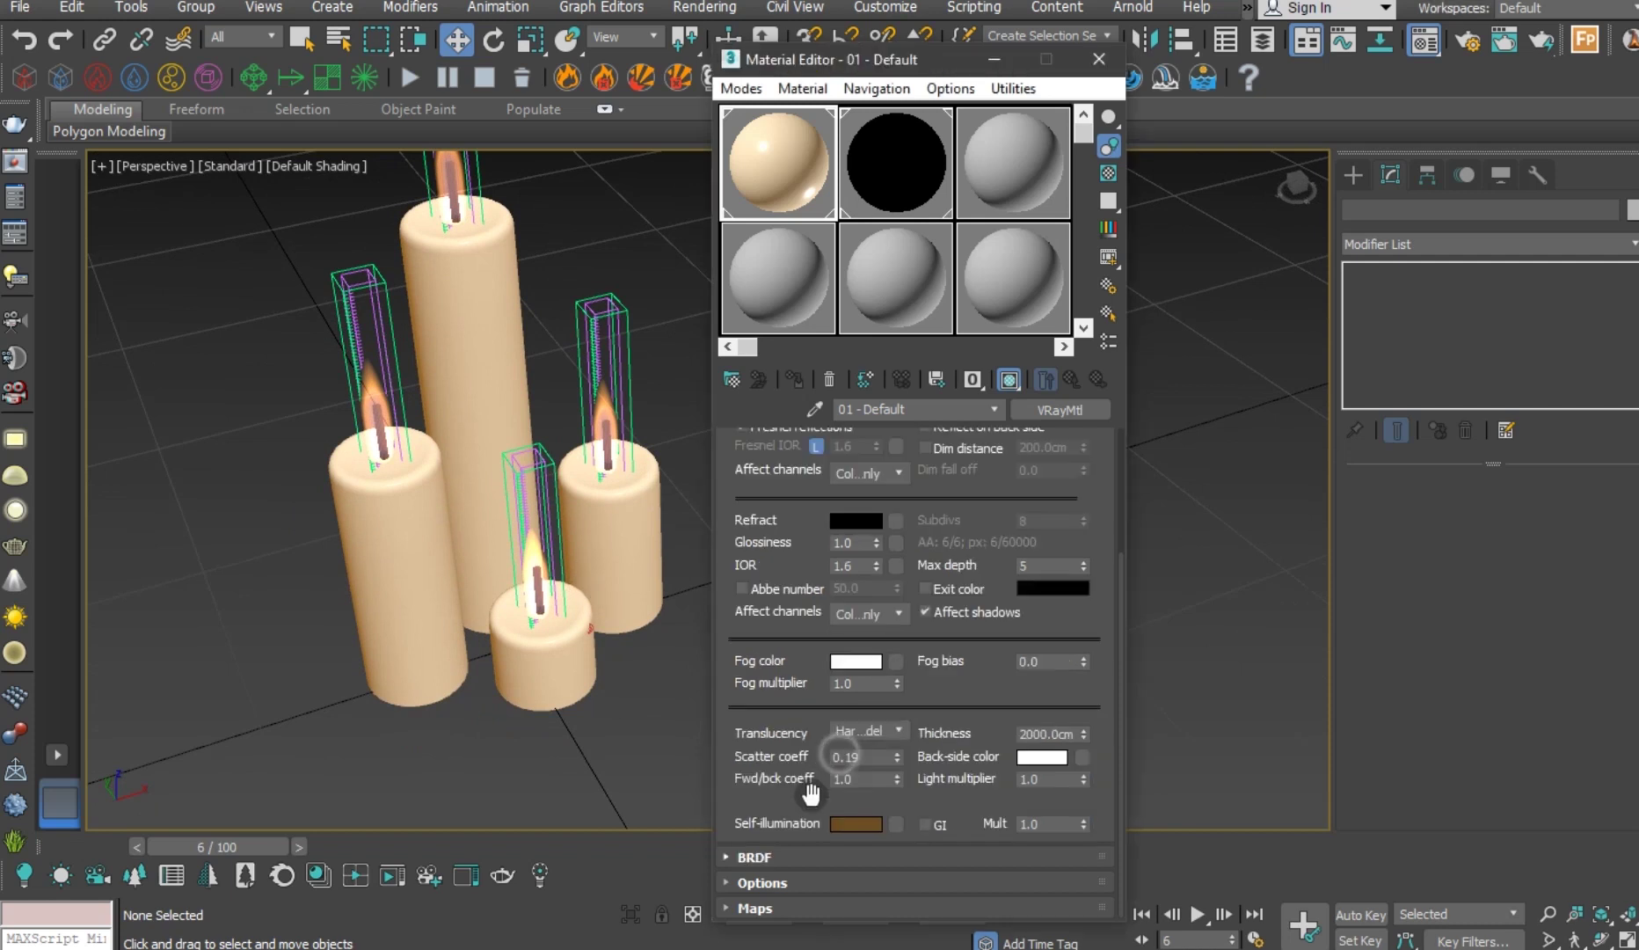
scroll(794, 548, "up", 3)
scroll(777, 723, "down", 3)
left_click(774, 862)
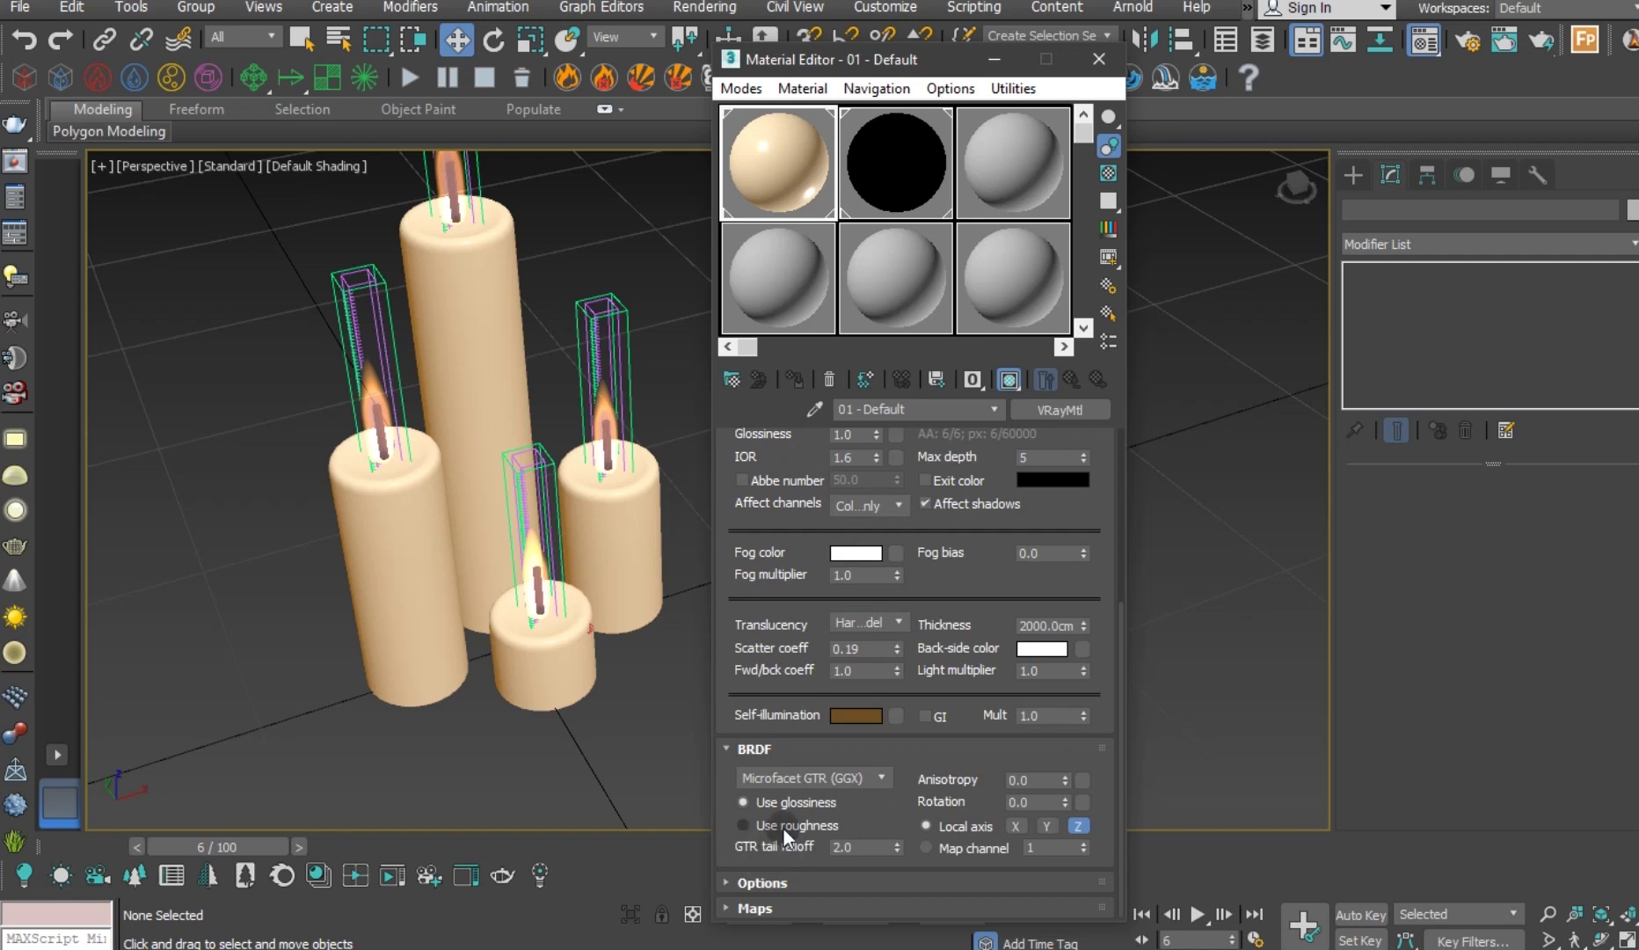
left_click(783, 826)
Expand the Options and Maps rollouts, then close the Material Editor.
left_click(762, 882)
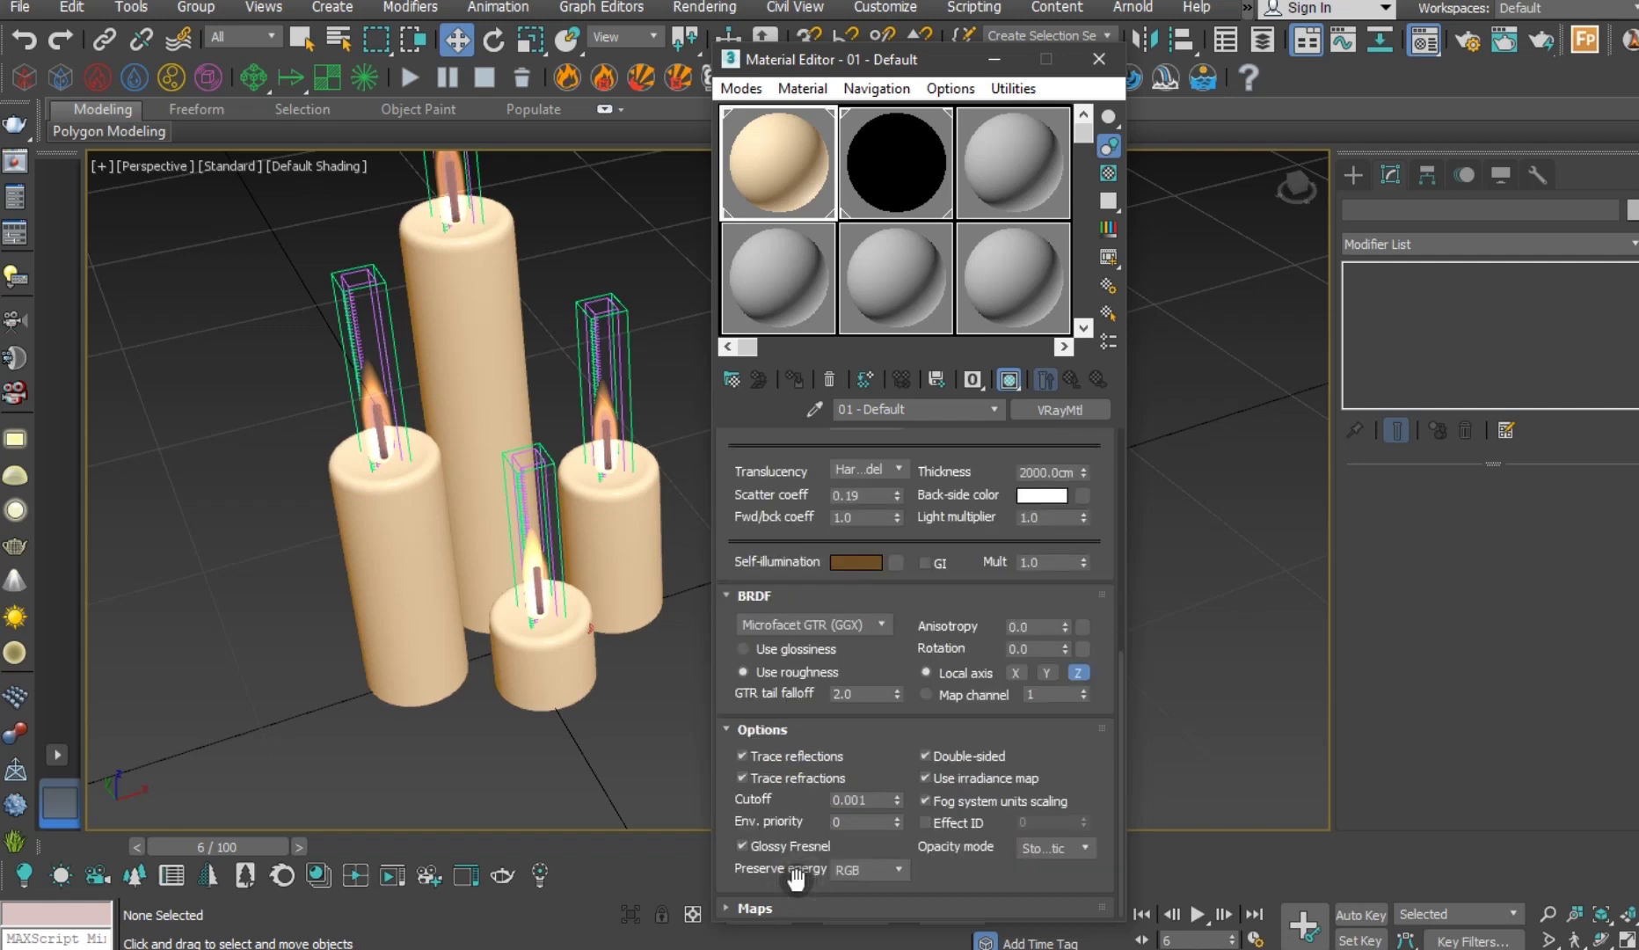
left_click_drag(881, 746, 881, 721)
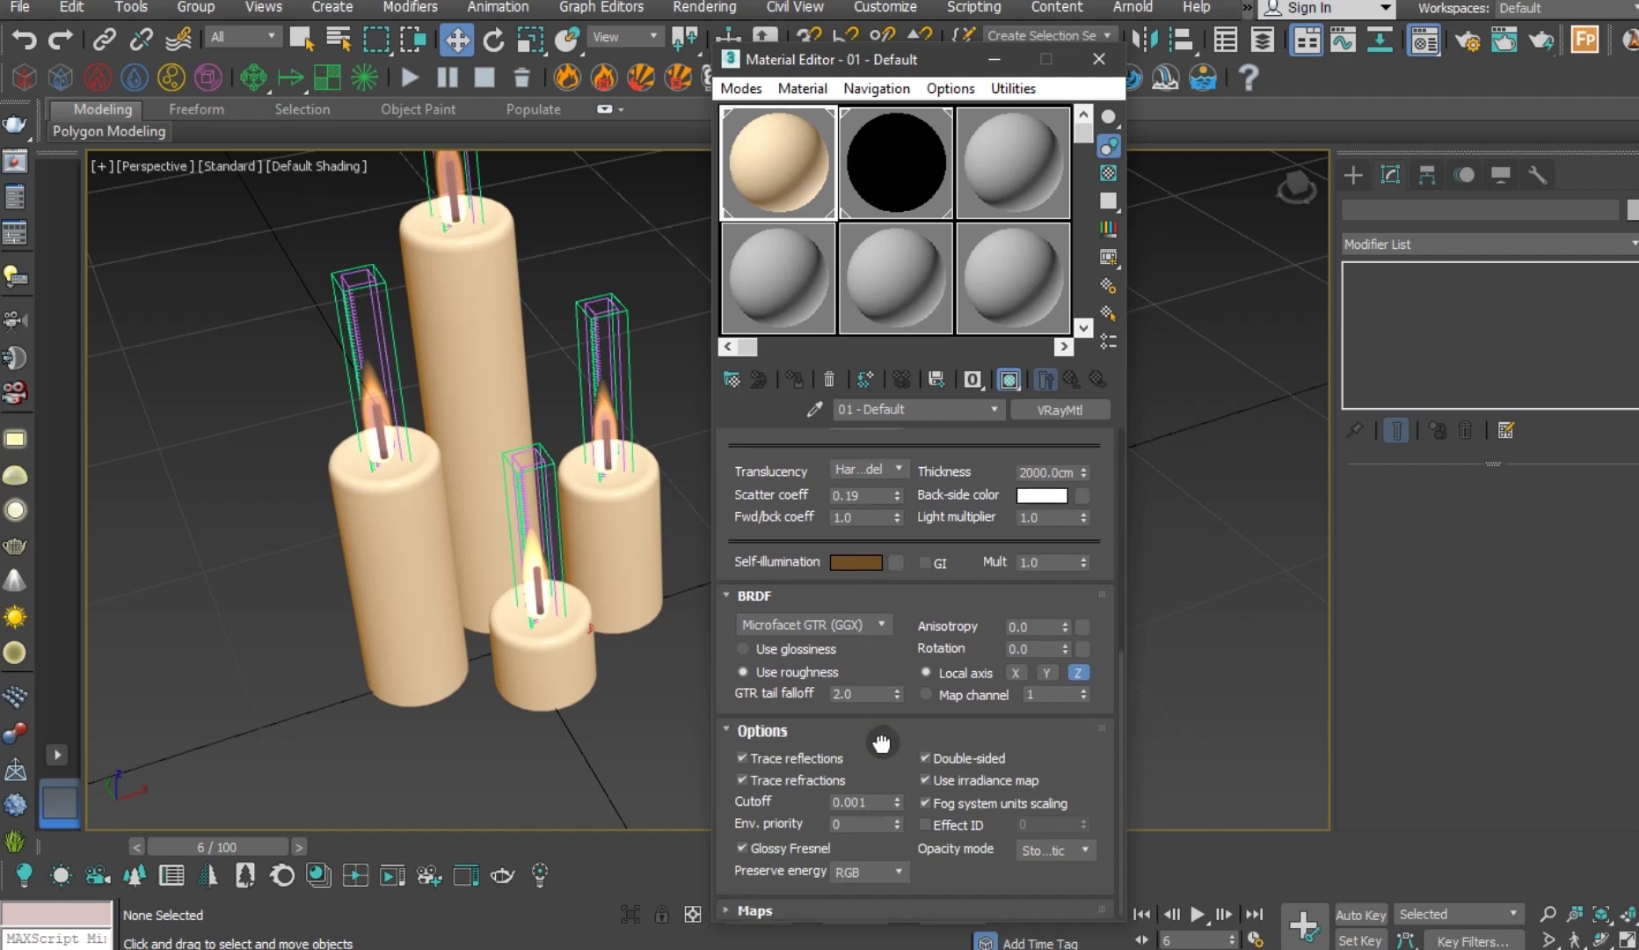
left_click(888, 757)
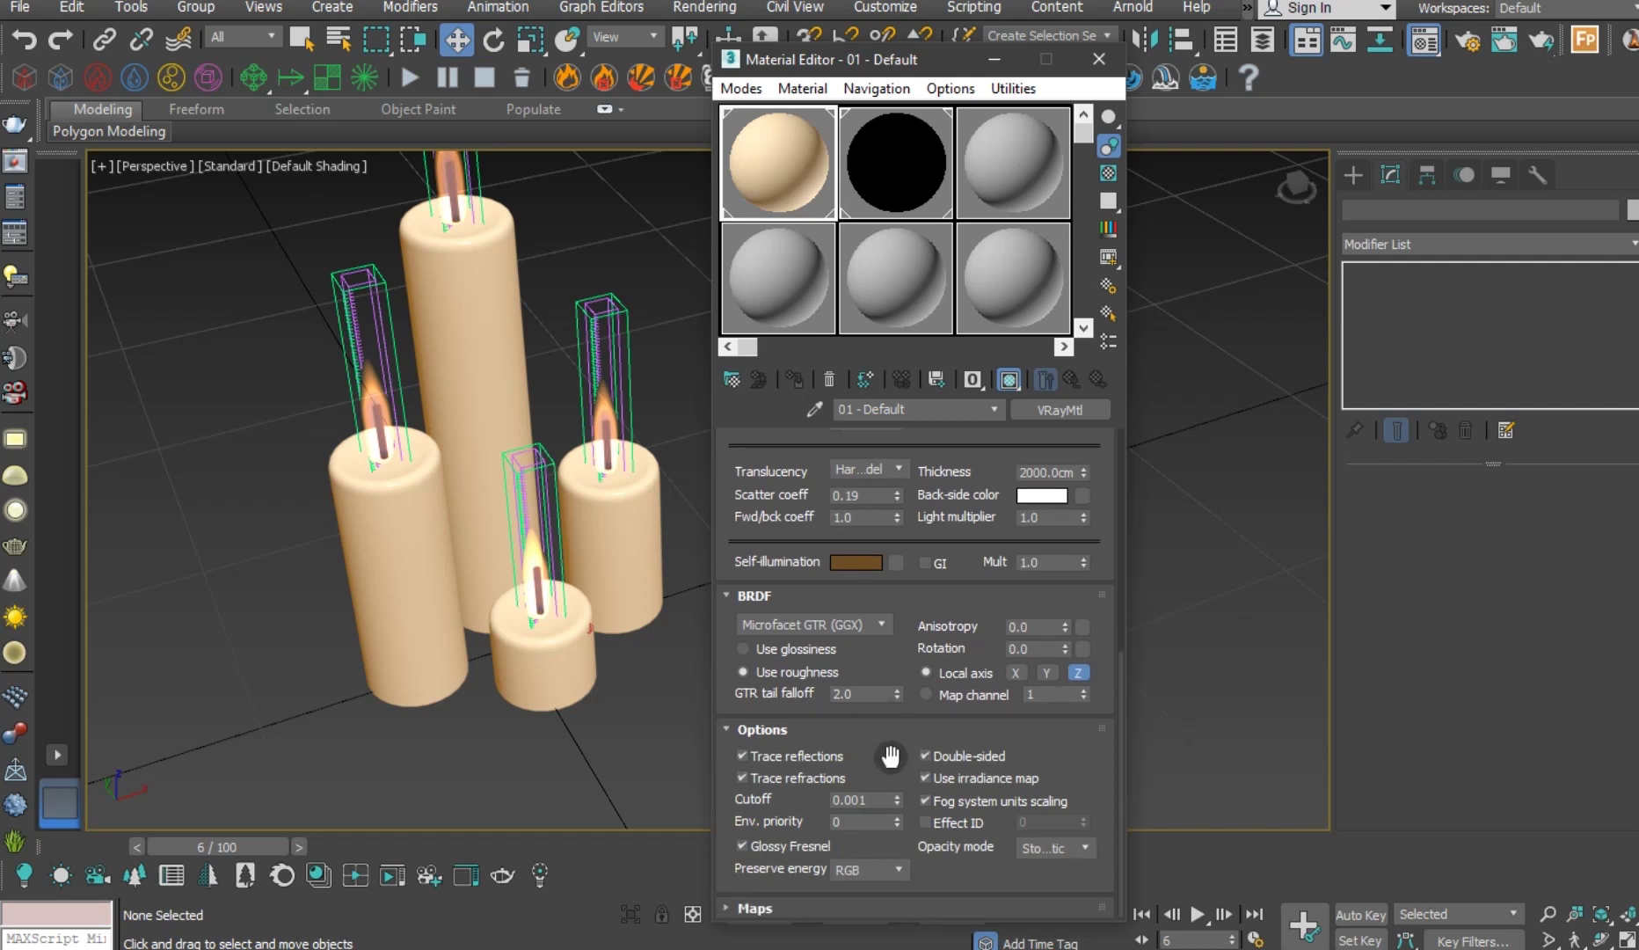
left_click(775, 915)
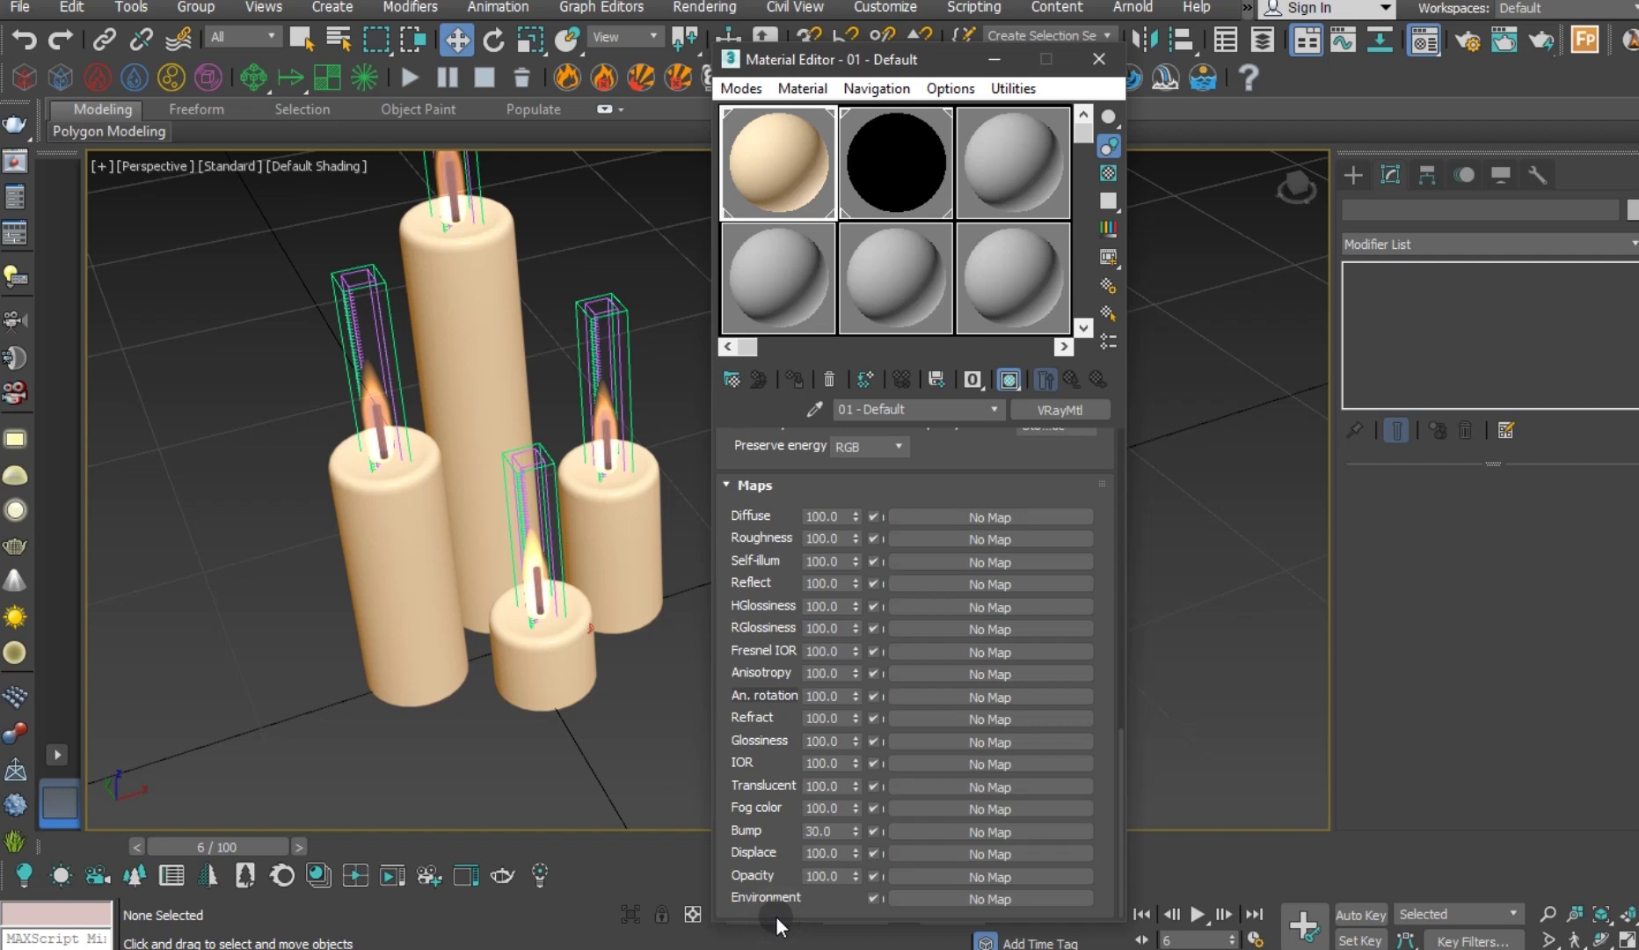
left_click(1081, 69)
Place a VRayPlane floor, VRayPlane001, on the ground beneath the candles.
middle_click_drag(786, 544, 872, 592)
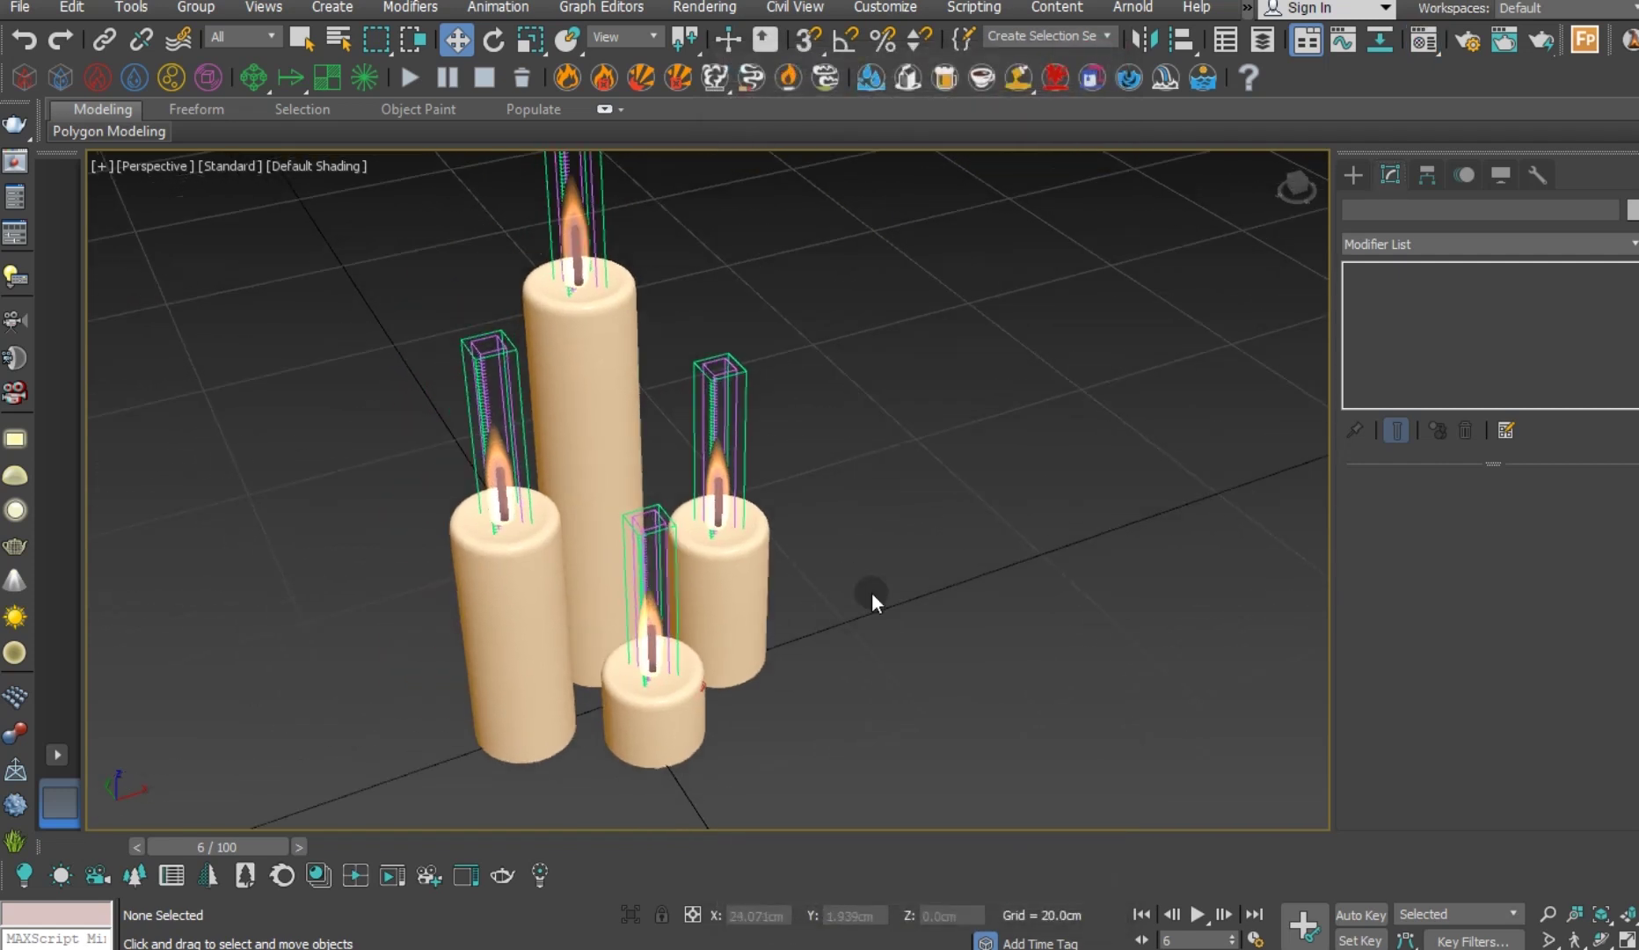
left_click(1365, 187)
left_click(1381, 241)
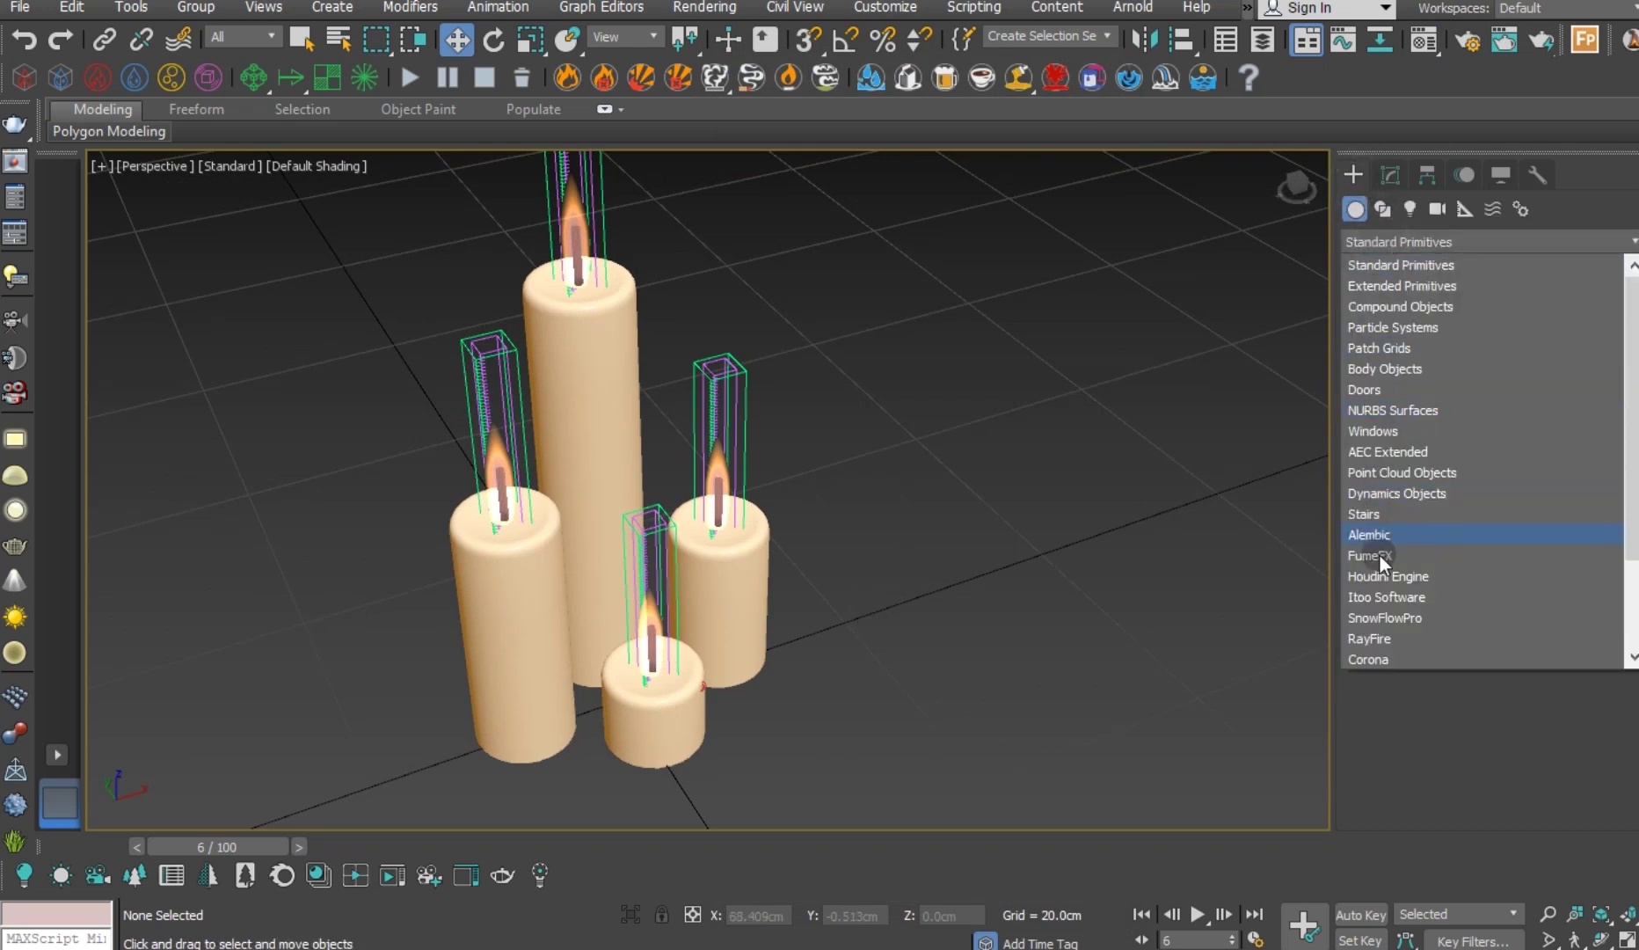
scroll(1377, 580, "down", 2)
left_click(1376, 597)
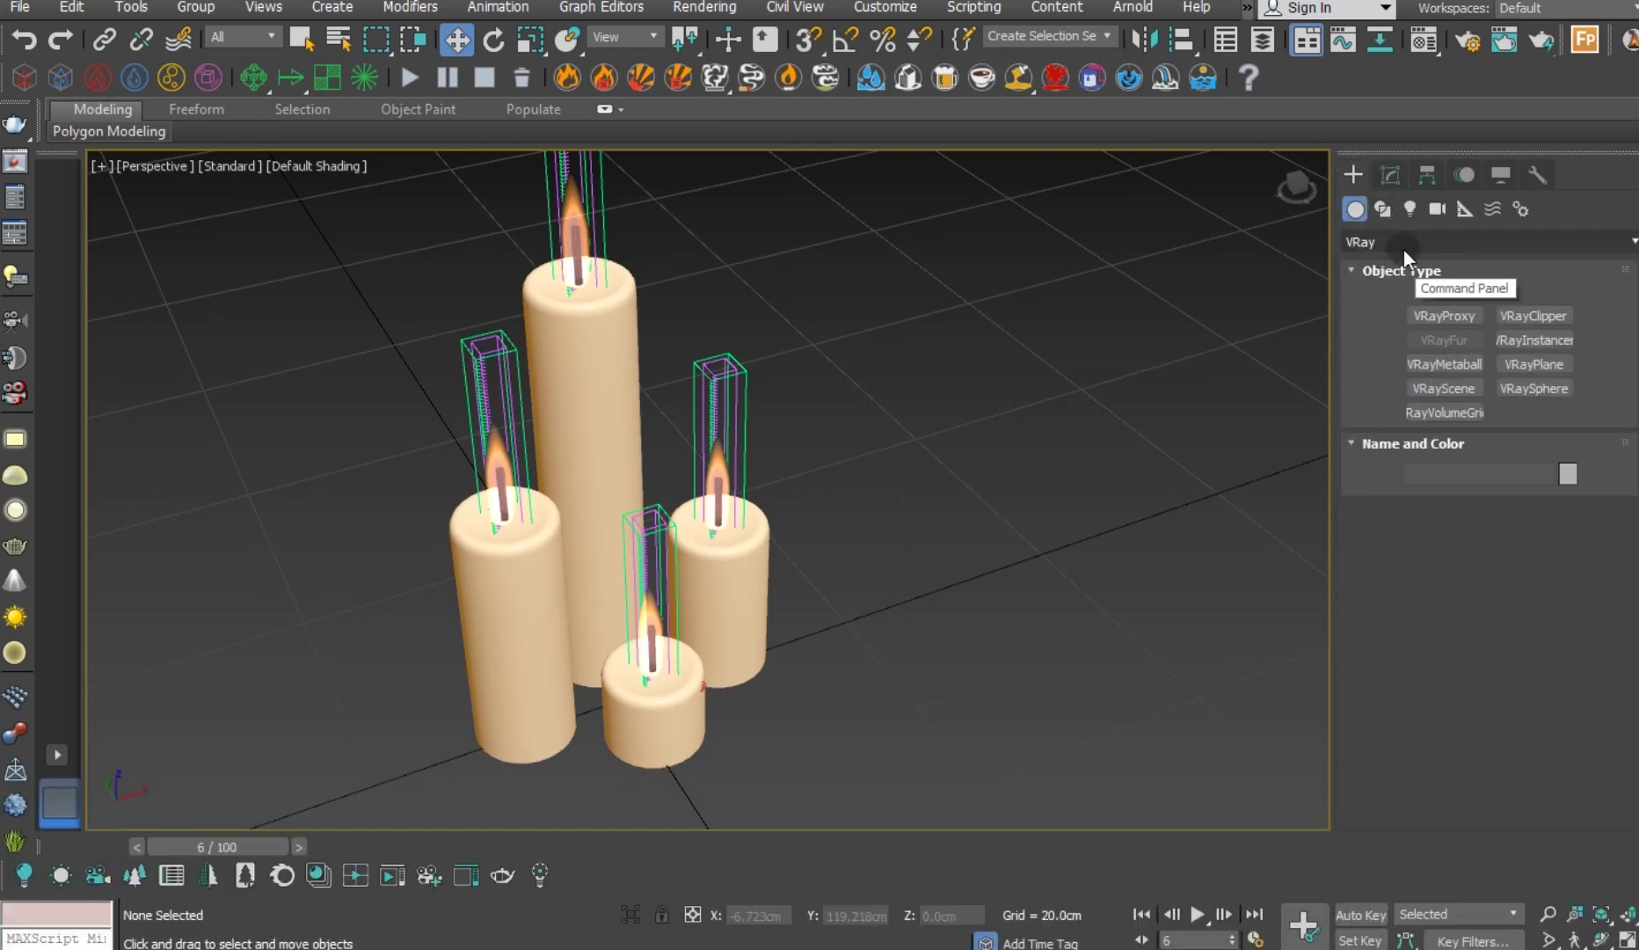
left_click(1536, 372)
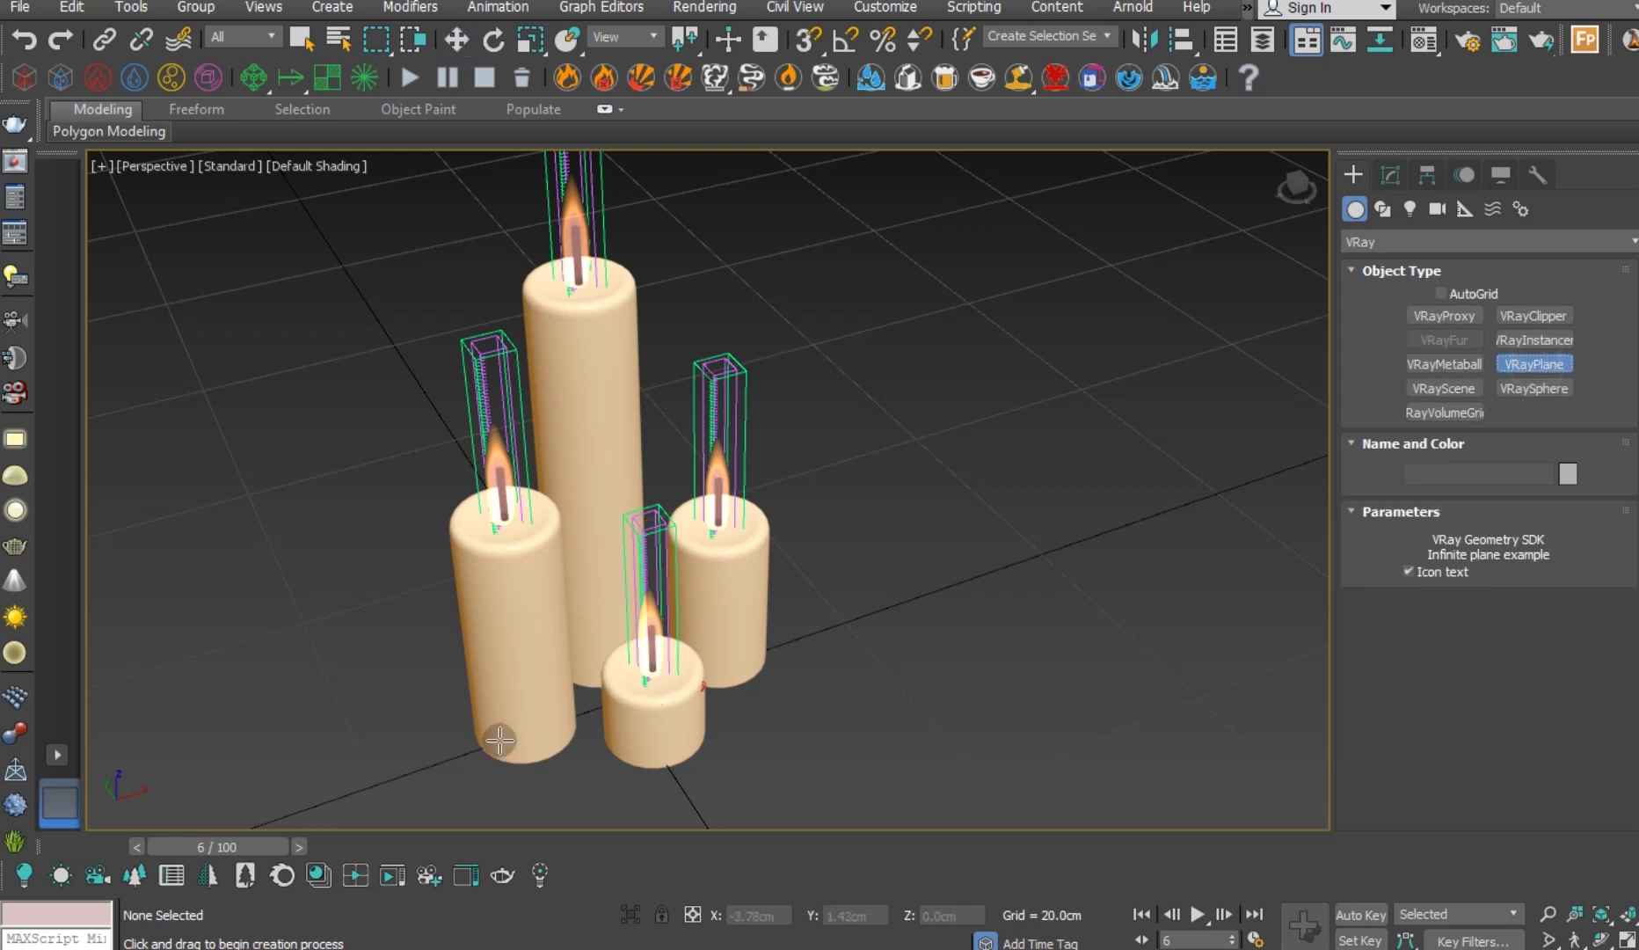
left_click(453, 765)
right_click(871, 686)
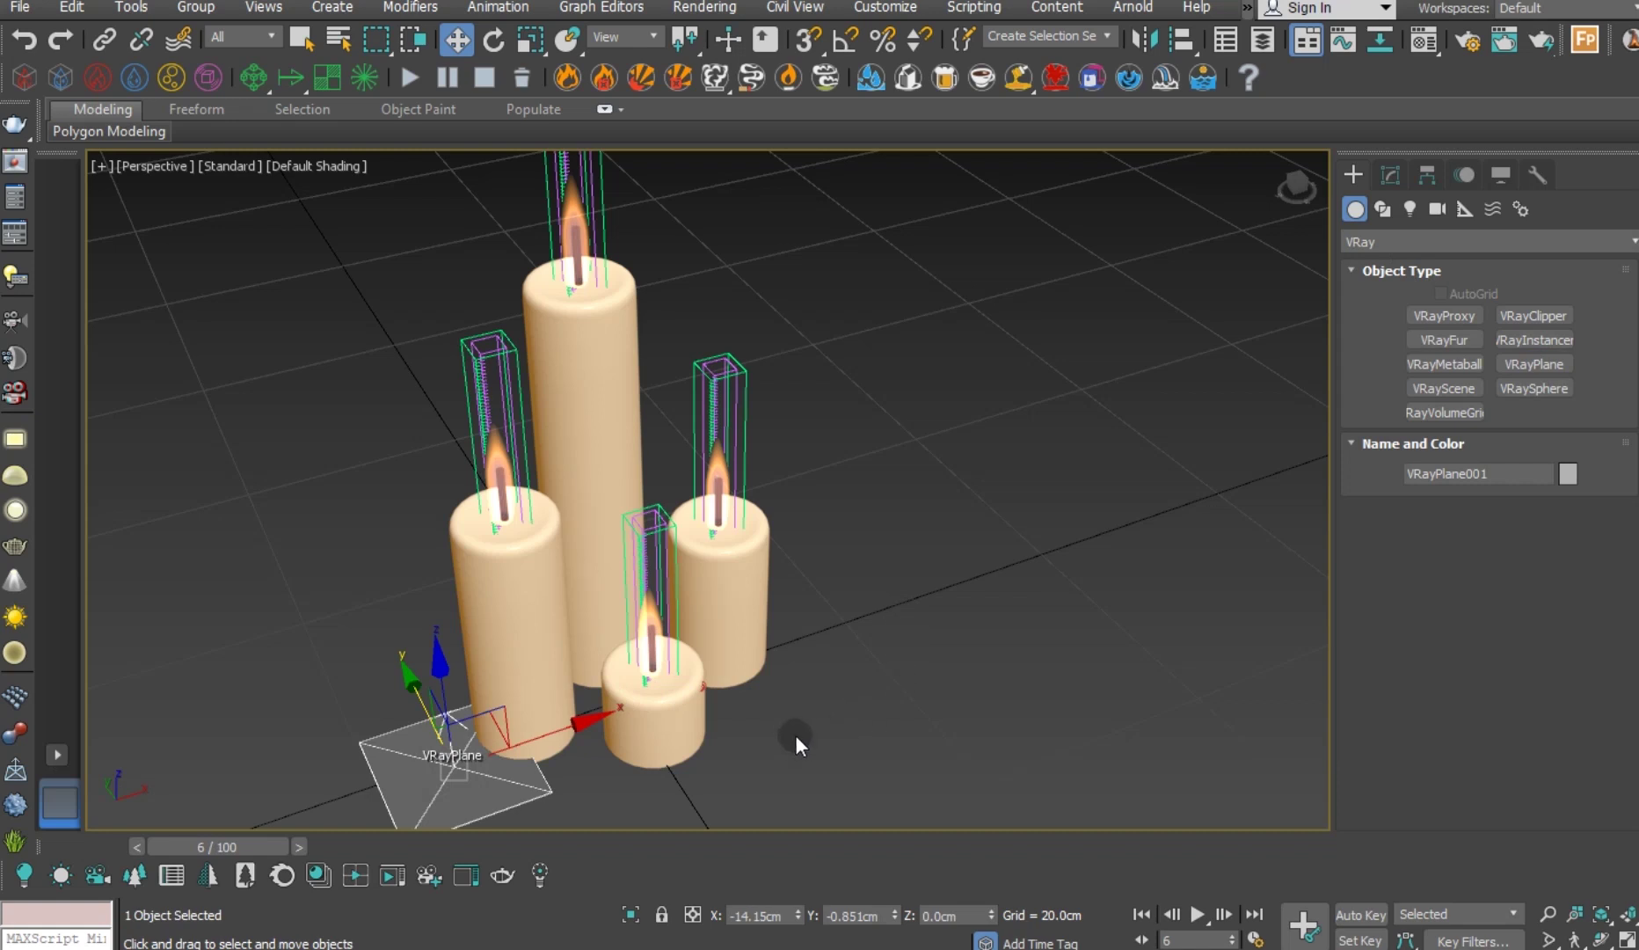
scroll(796, 735, "down", 4)
left_click(1410, 209)
Draw a new VRayLight beside the candles.
left_click(1403, 238)
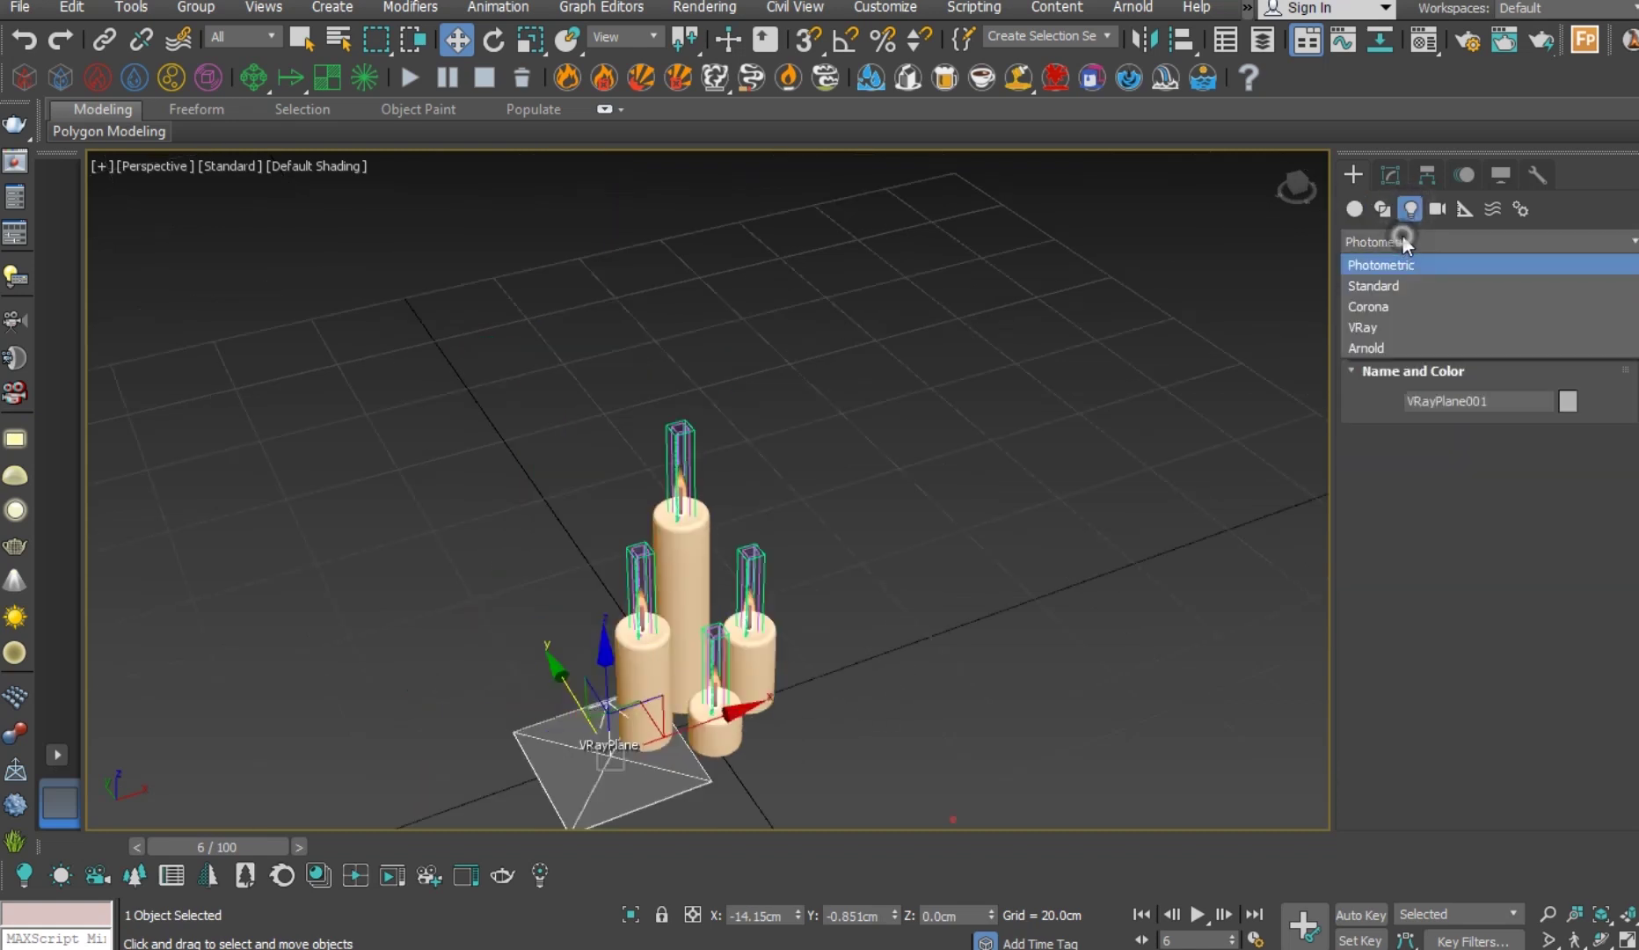
left_click(1381, 324)
left_click(1460, 314)
left_click_drag(818, 681, 1237, 767)
key("w")
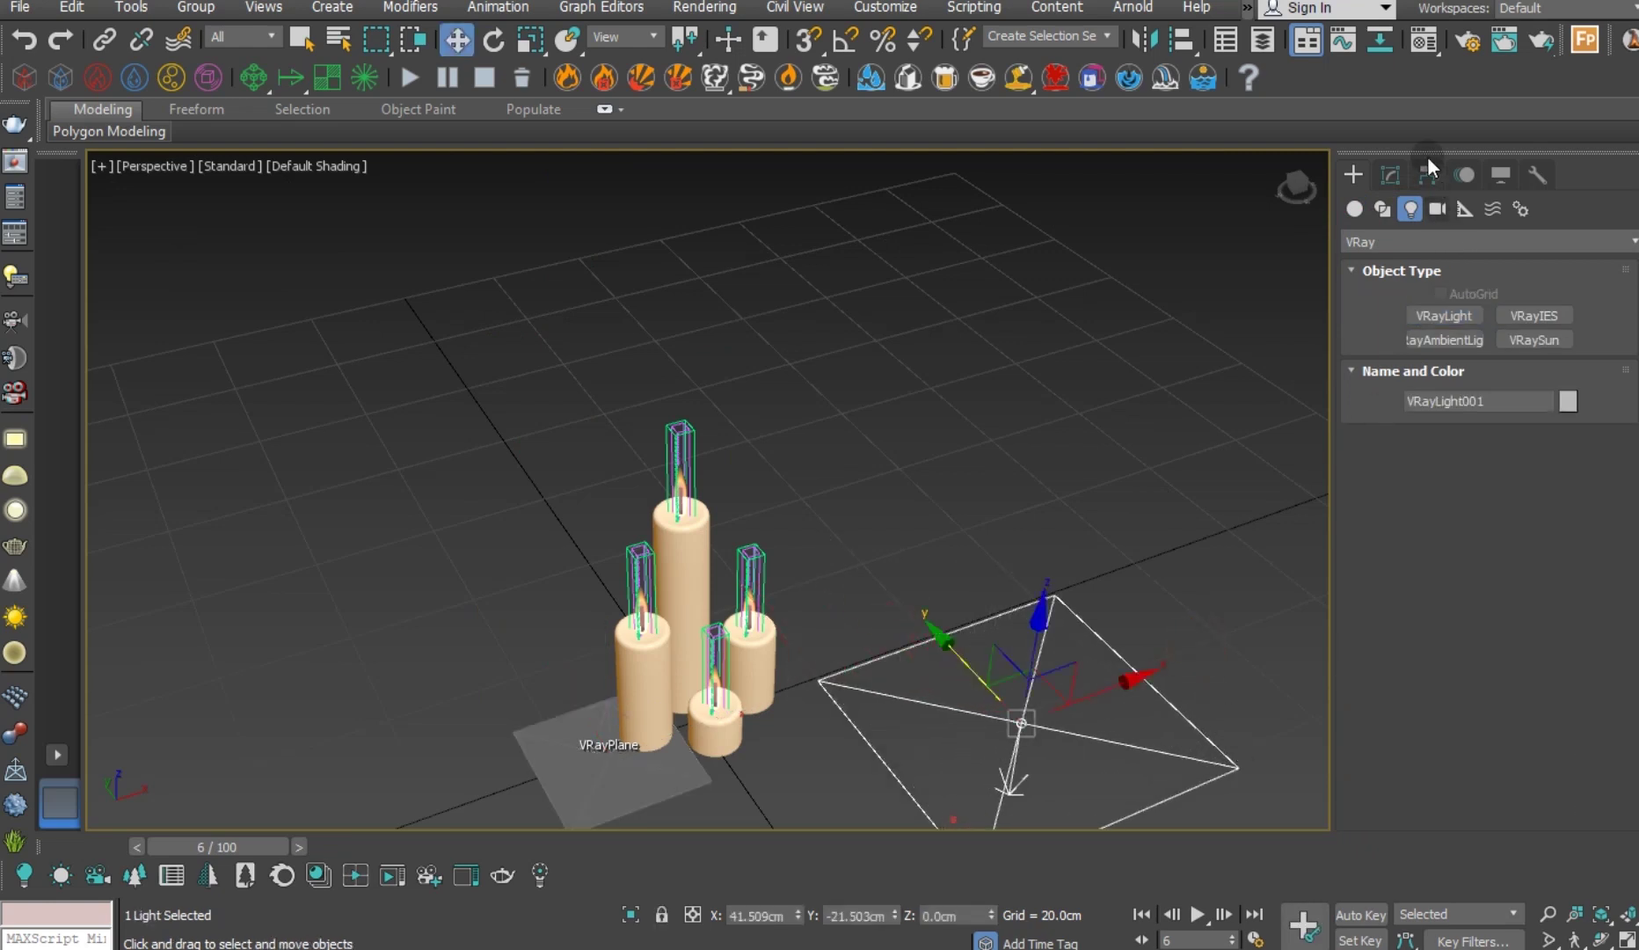
Make the light a Sphere and move it up above the floor, toward the candles.
left_click(1391, 174)
left_click(1534, 511)
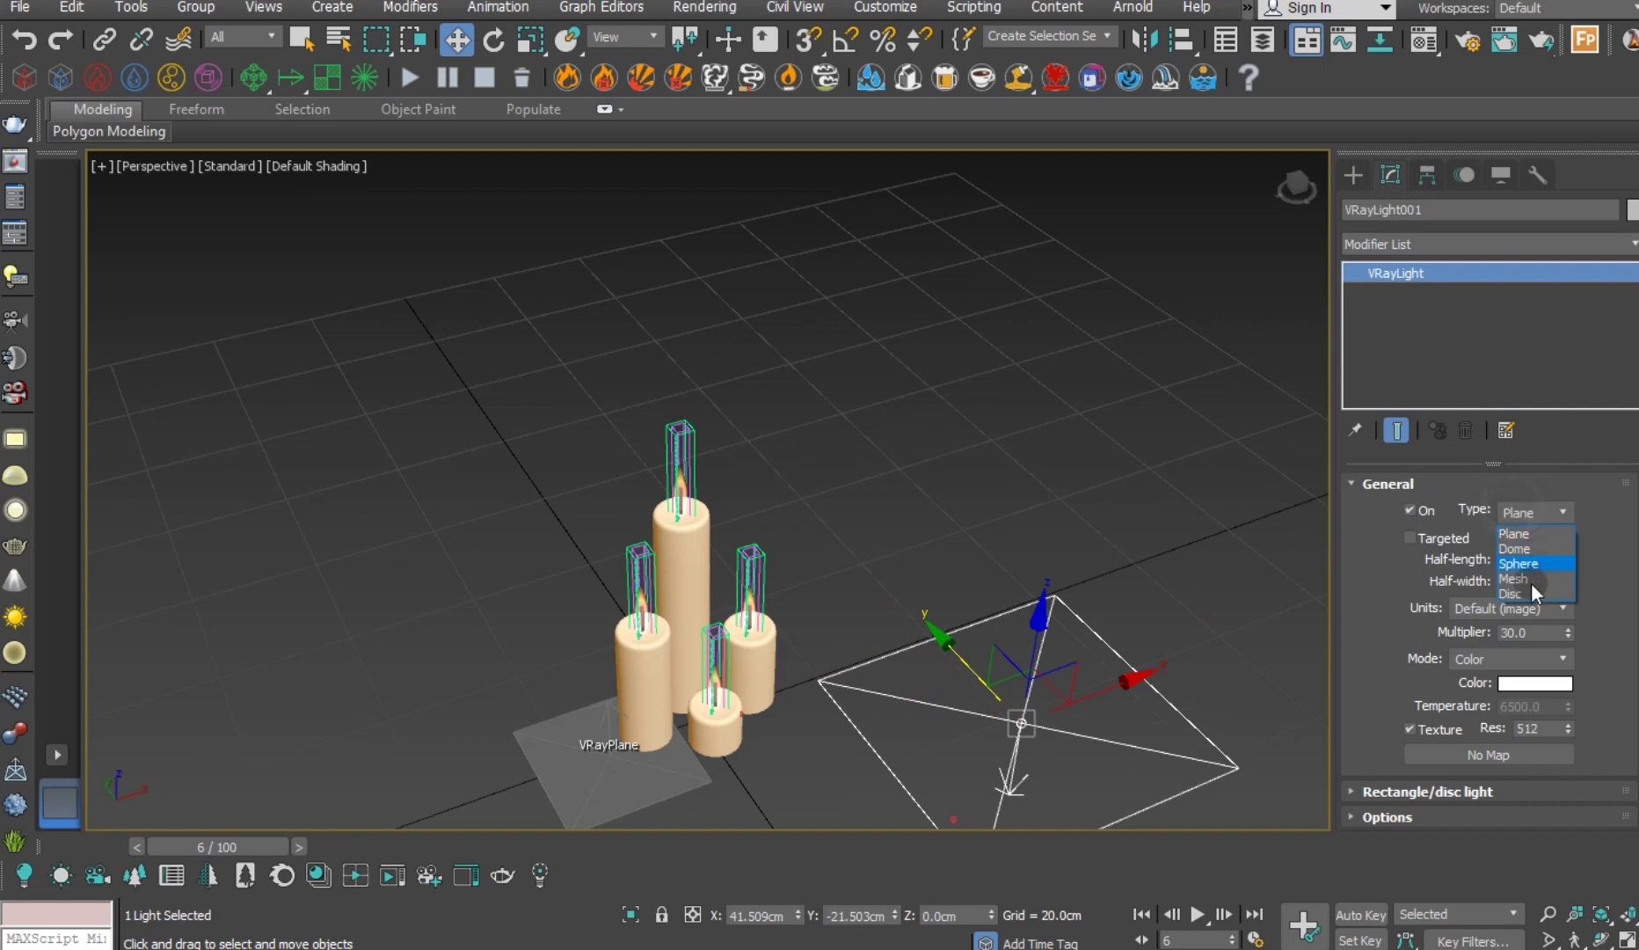
left_click(1520, 563)
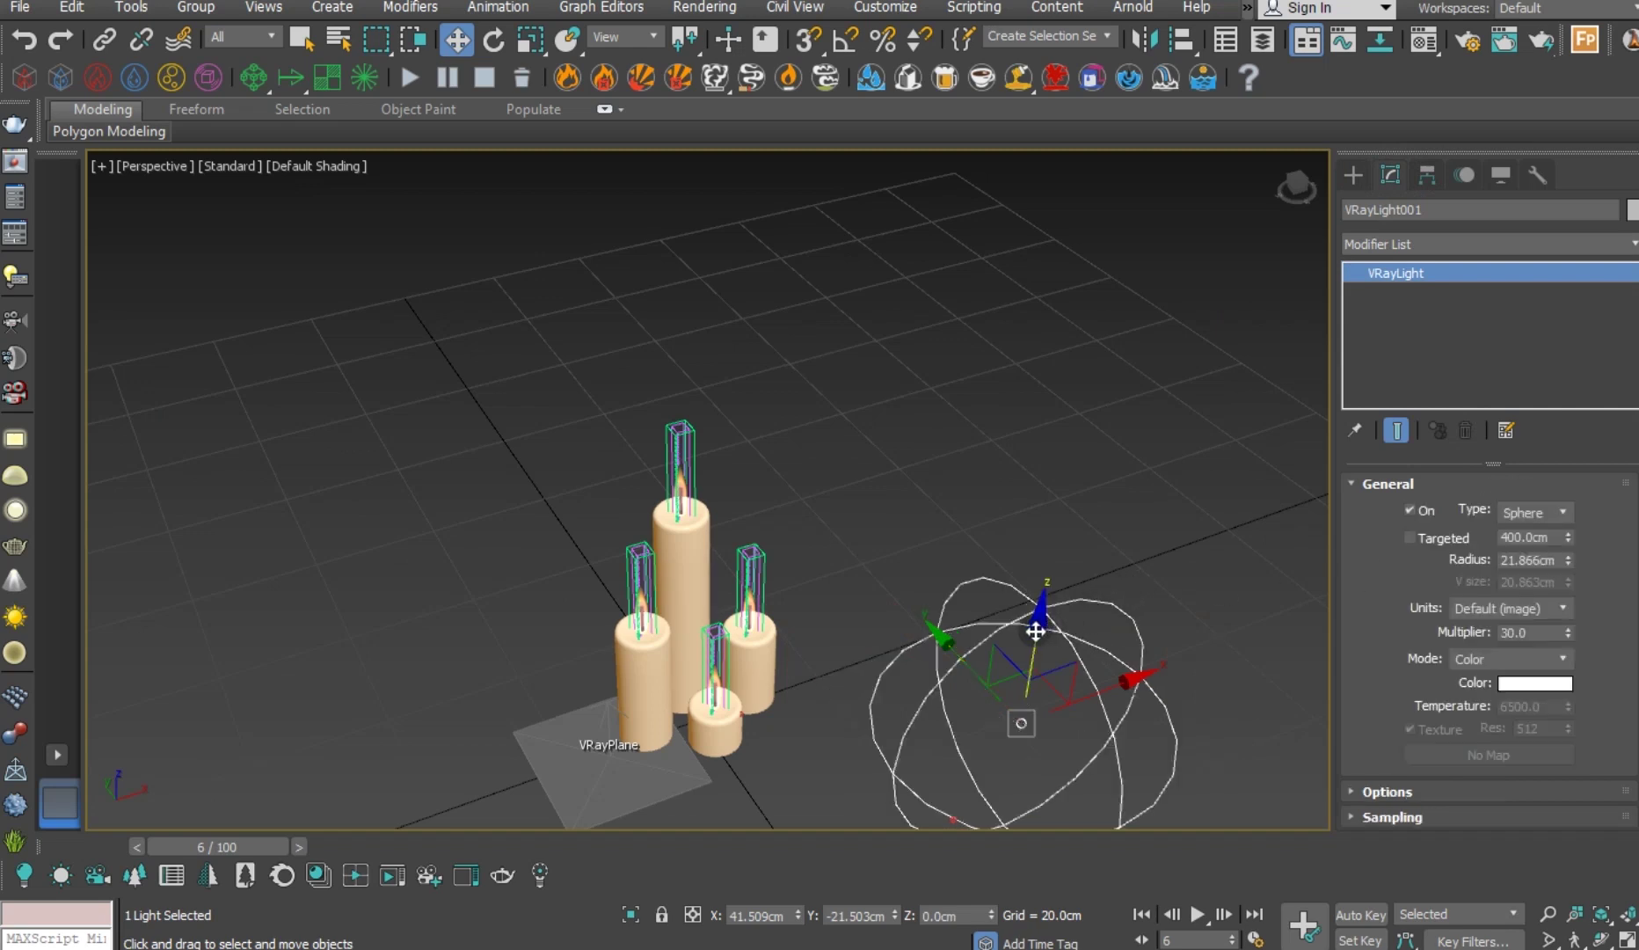
left_click_drag(1035, 631, 1046, 376)
left_click_drag(1170, 428, 1034, 474)
Set the light's multiplier to 5.0 and make it invisible in renders.
left_click_drag(1568, 634, 1570, 651)
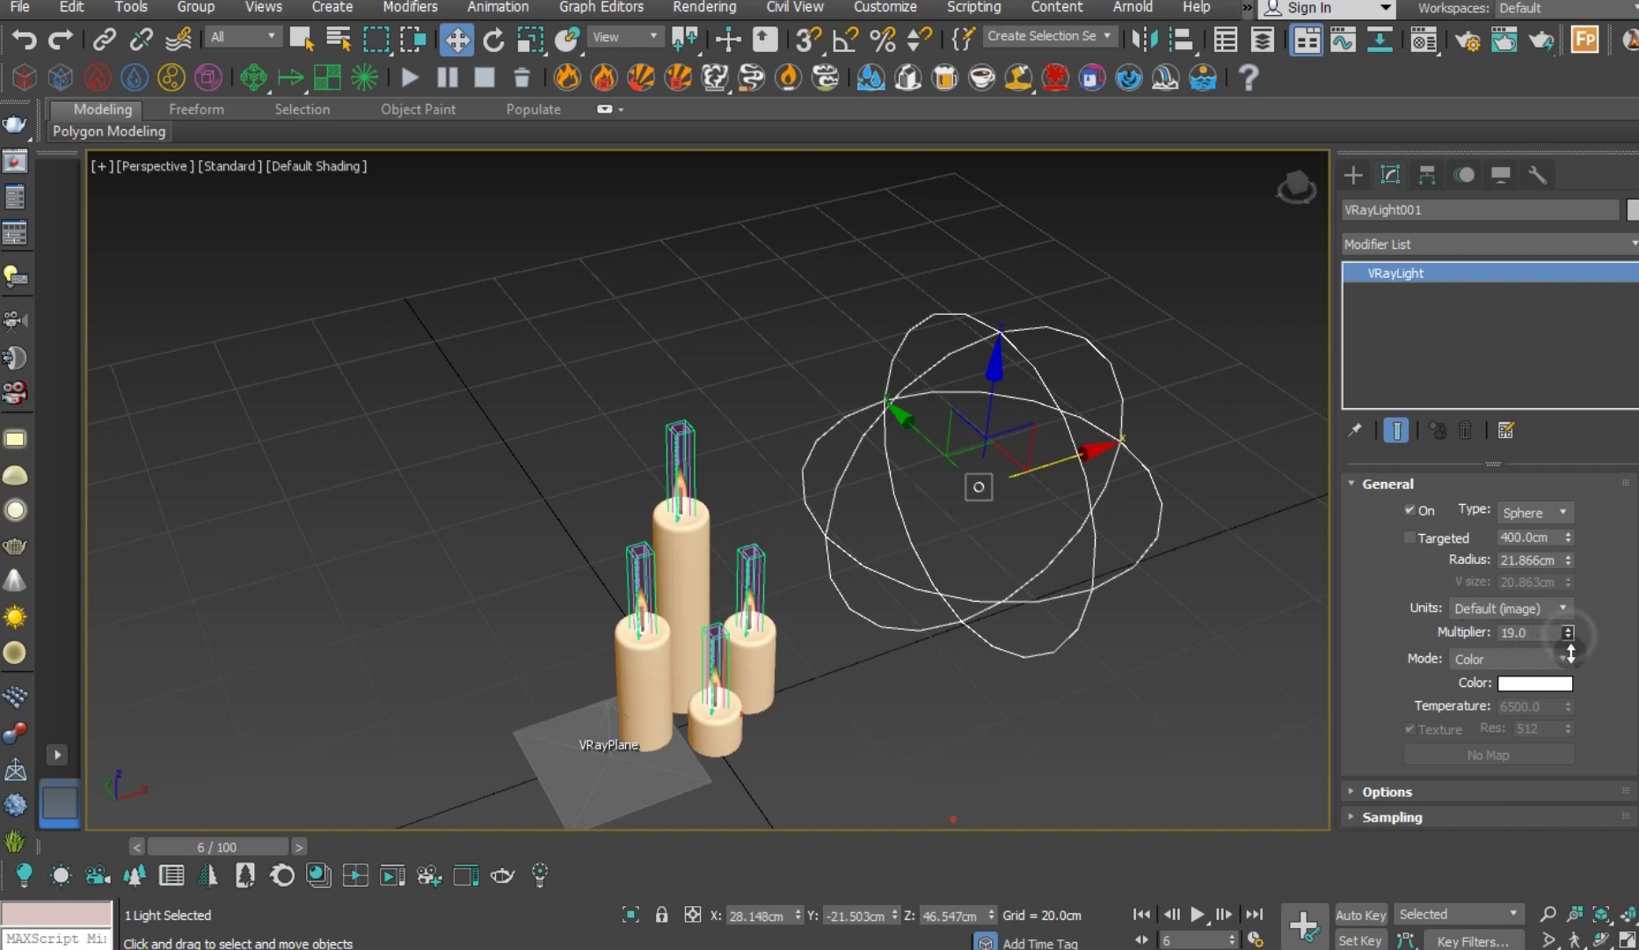
left_click(1545, 632)
type("5")
key("Return")
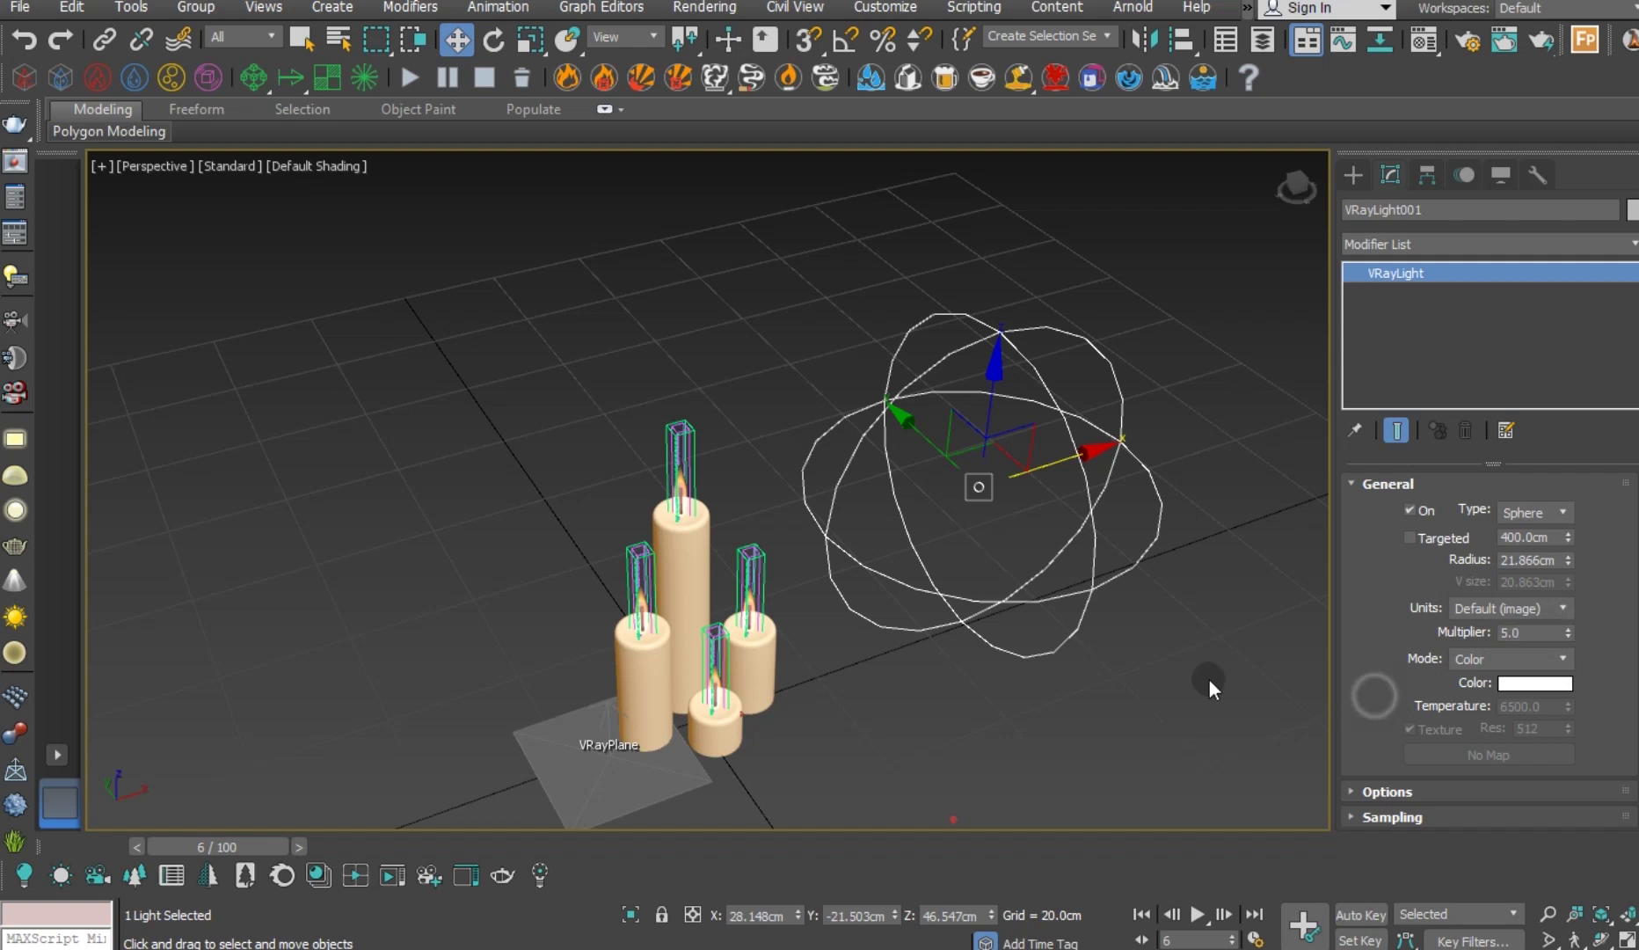
left_click(1386, 790)
left_click(1409, 626)
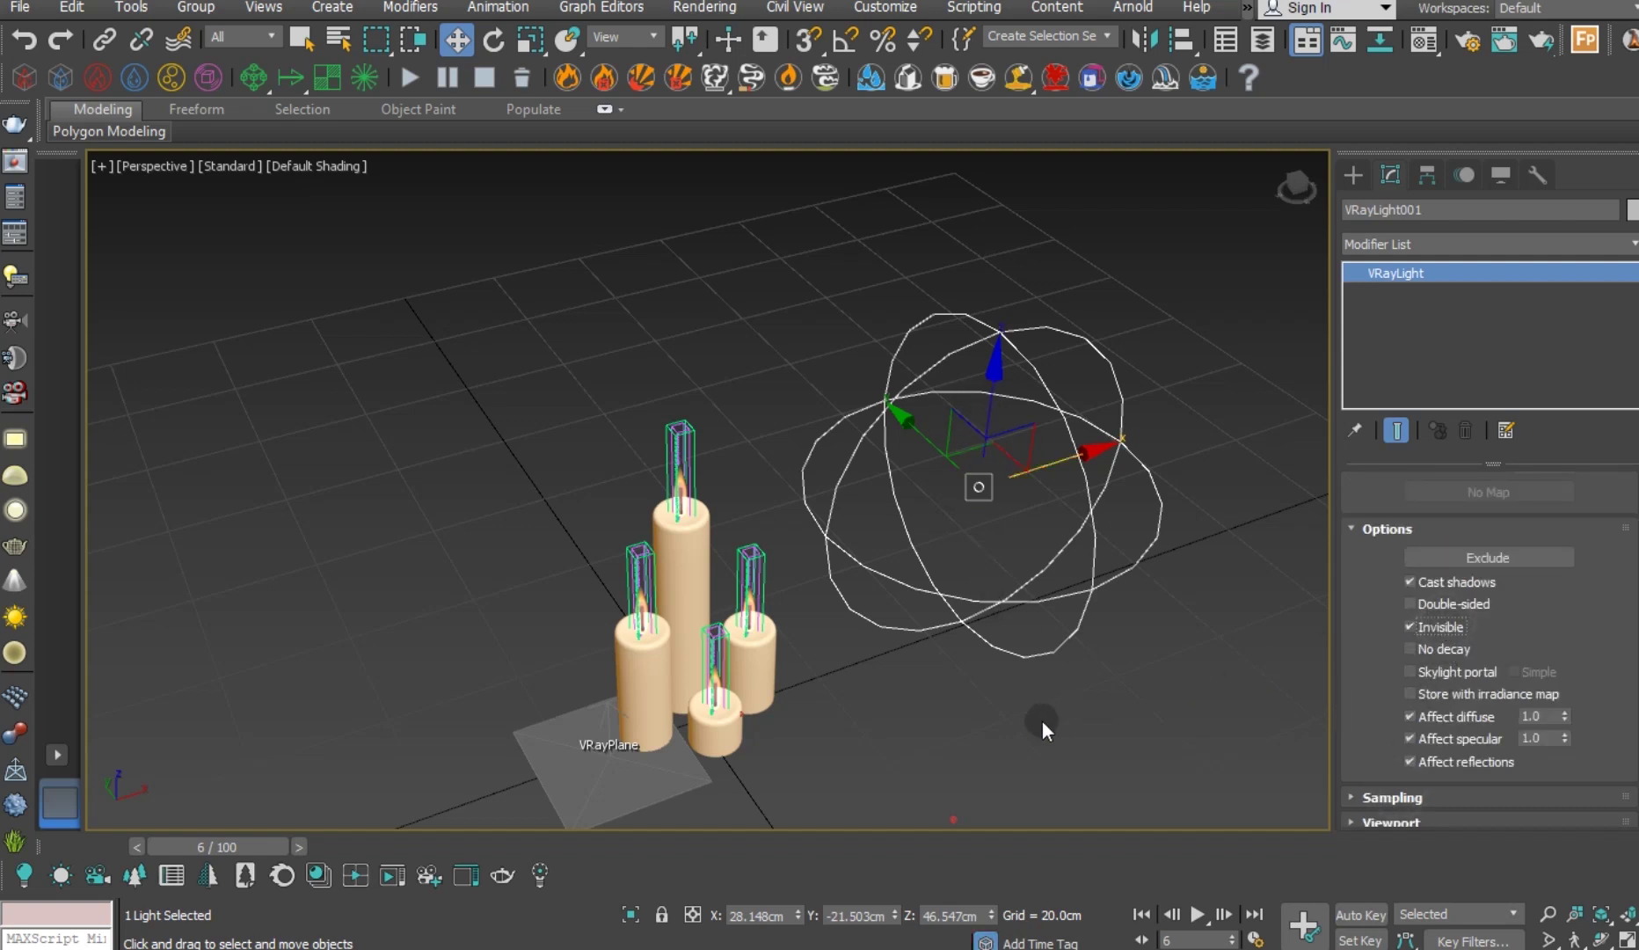
middle_click_drag(1042, 728, 1079, 603)
left_click(908, 639)
scroll(686, 482, "up", 3)
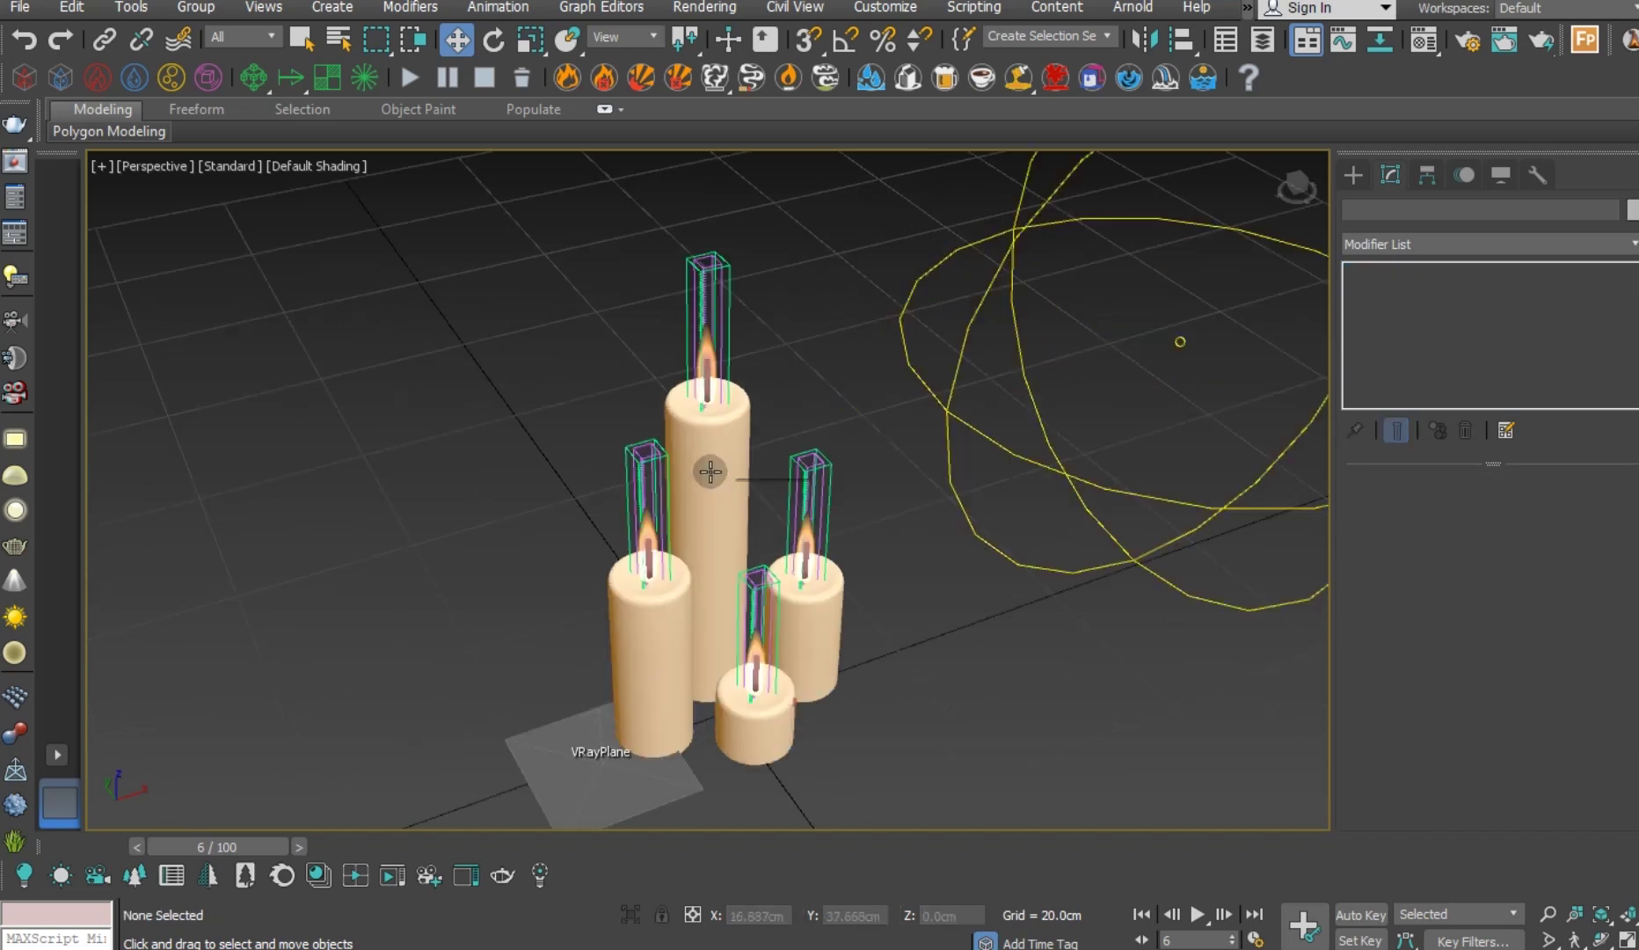